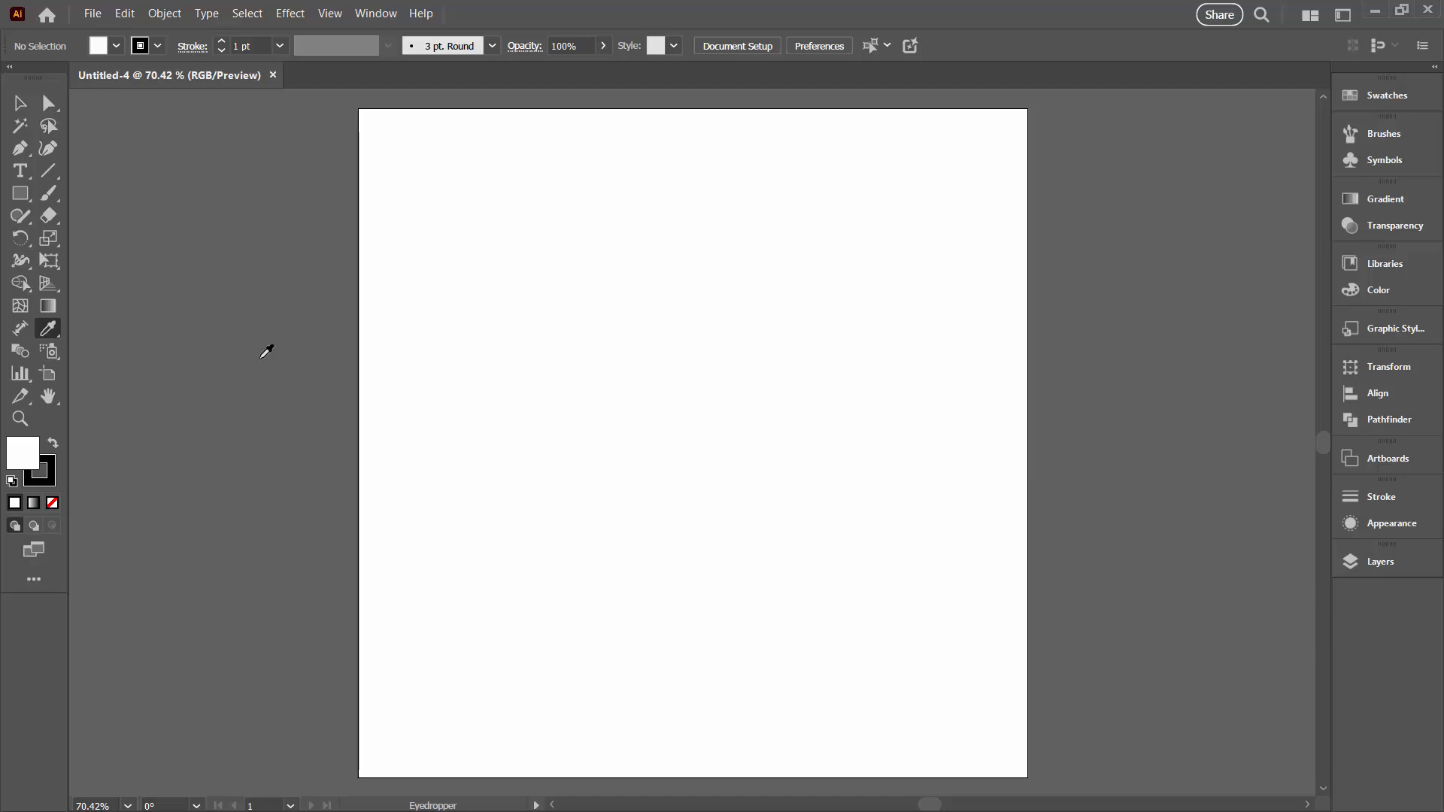
# Draw a 50 × 50 px square with the Rectangle tool in the upper-left area of the artboard.
pyautogui.click(21, 197)
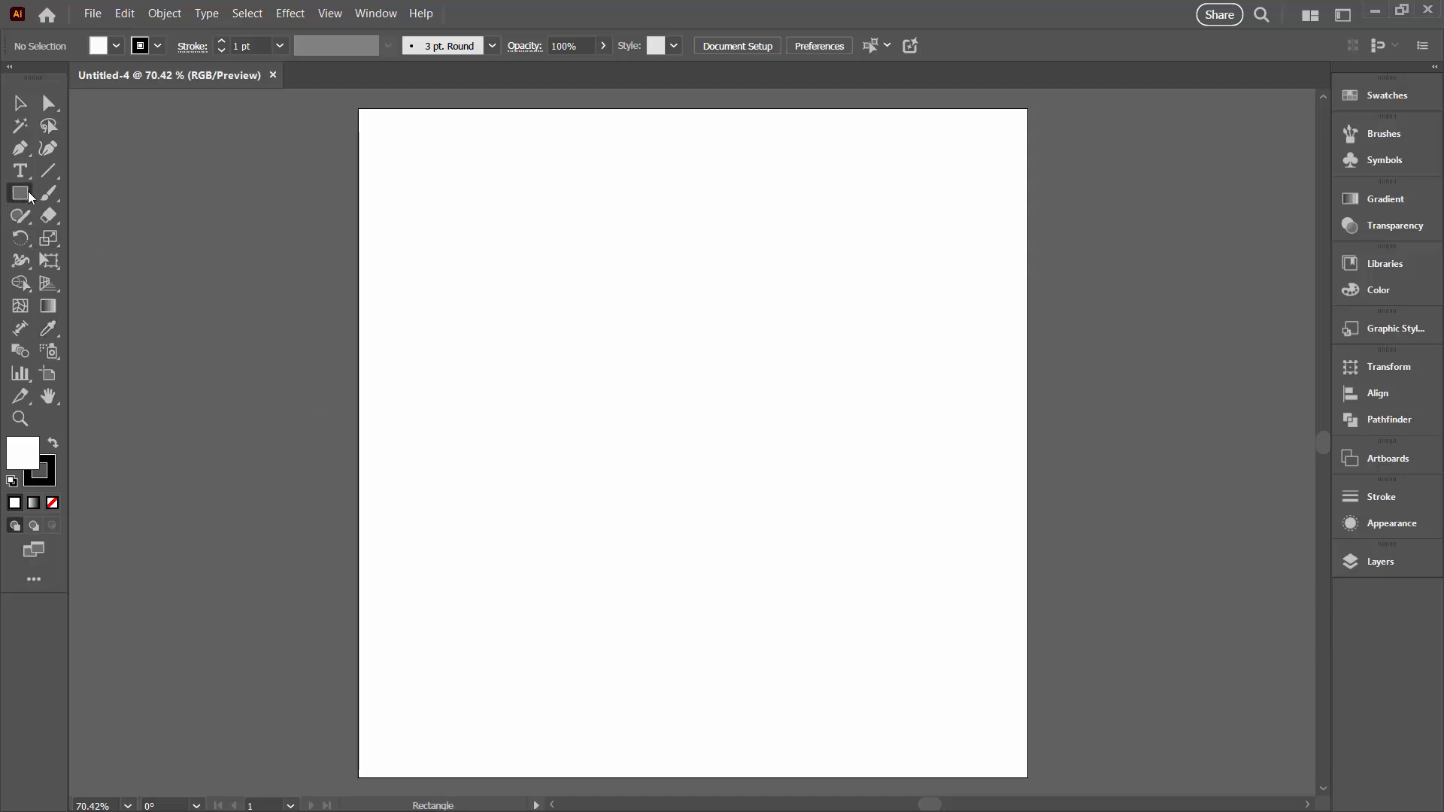
pyautogui.click(456, 258)
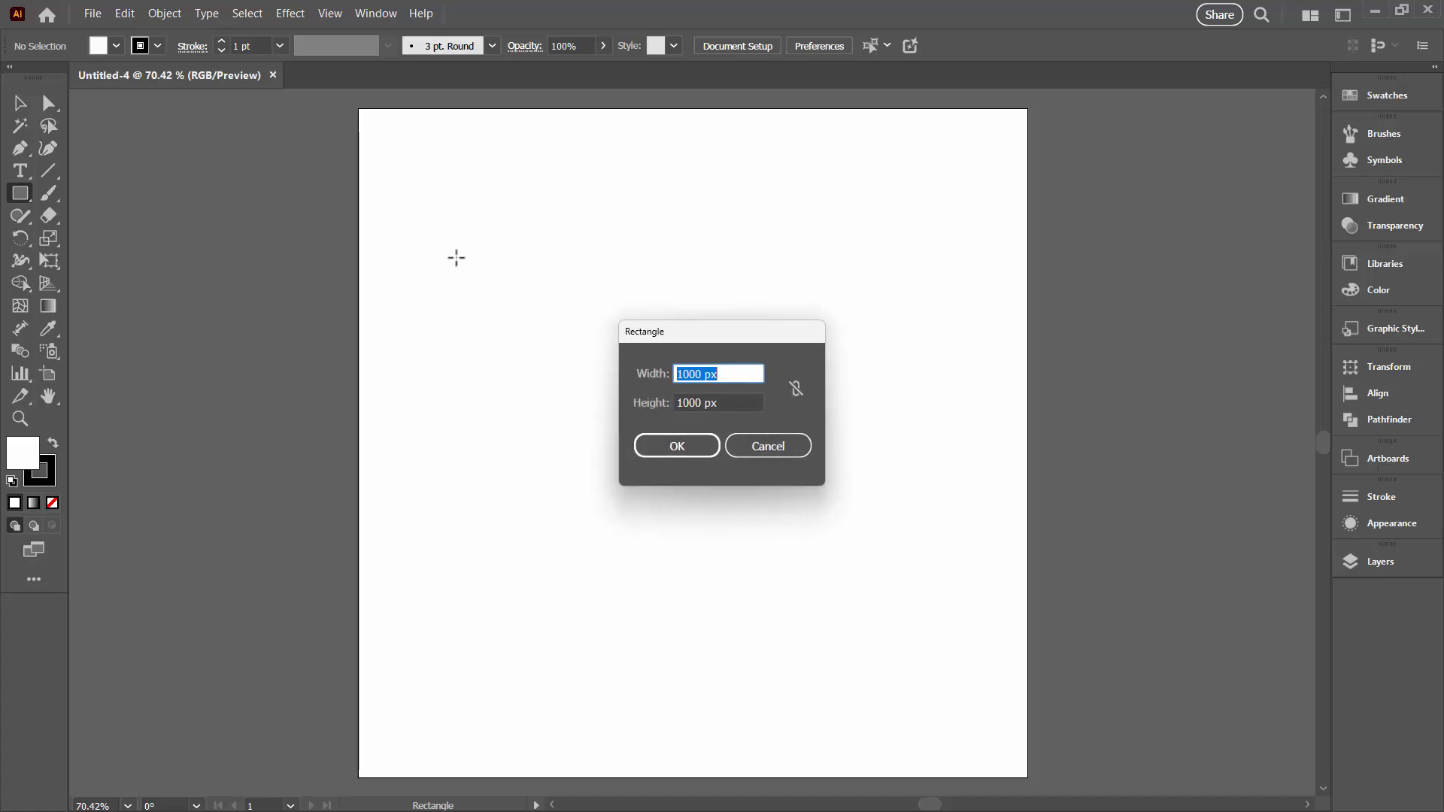
pyautogui.write('50')
pyautogui.press('Tab')
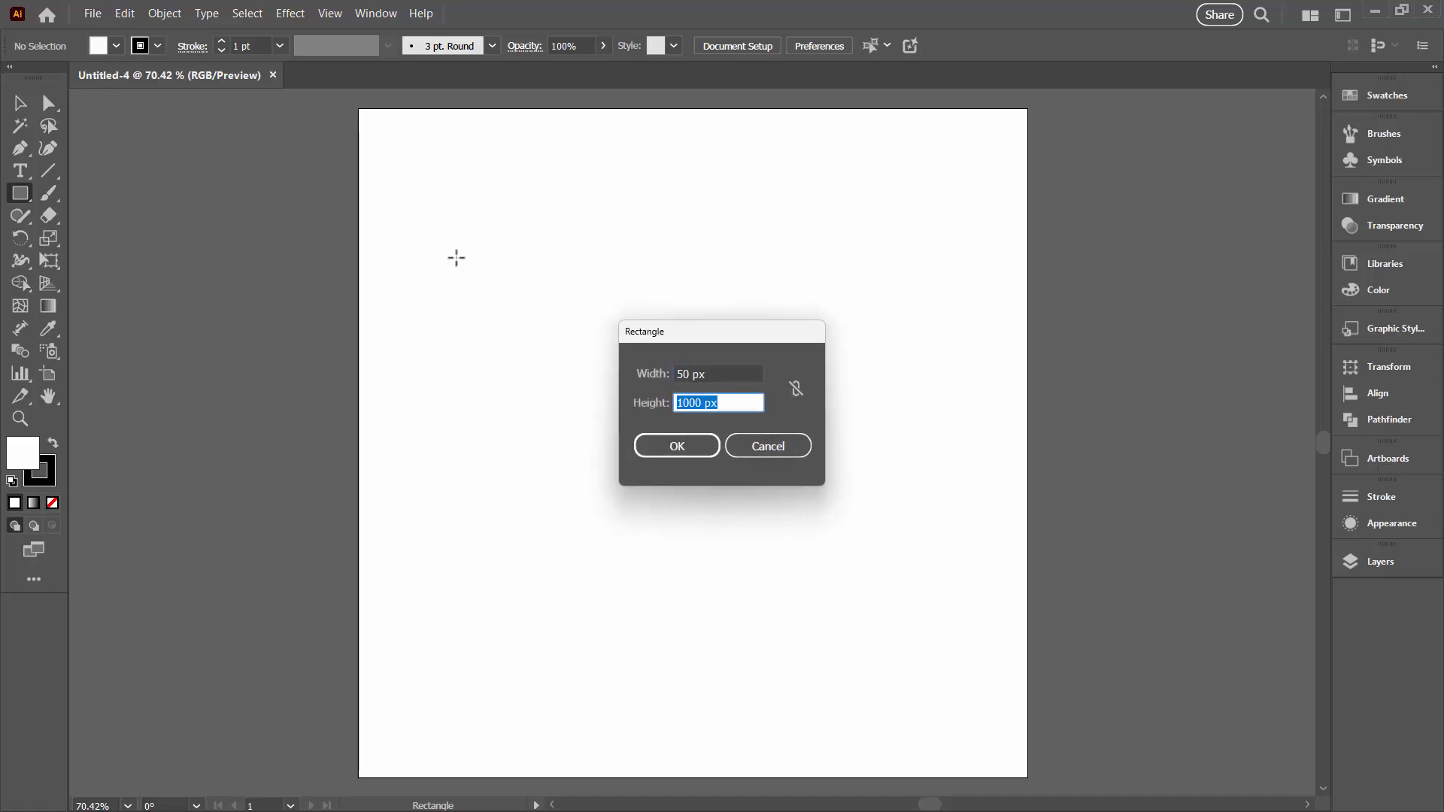
pyautogui.write('50')
pyautogui.click(659, 444)
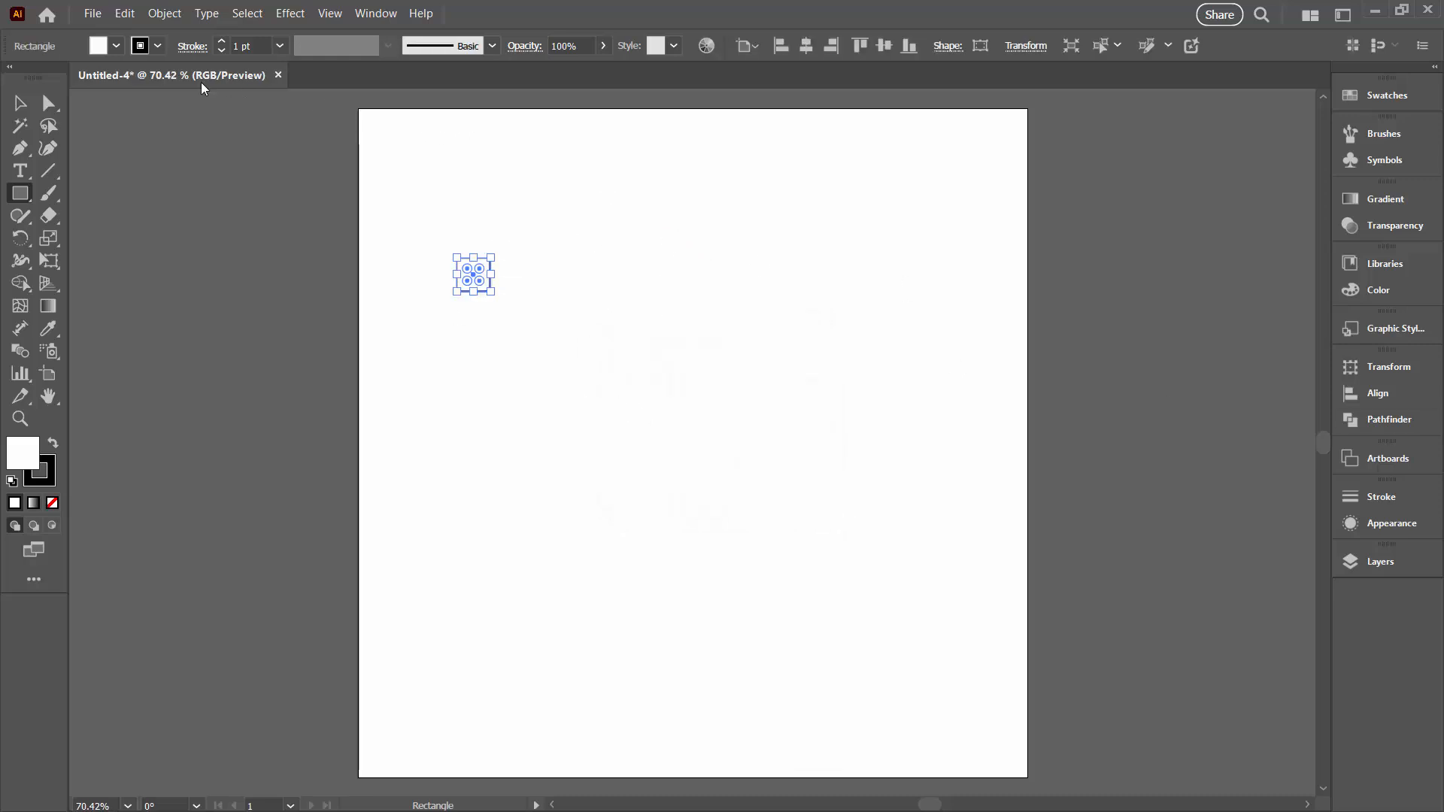
# Give the square a pink fill and remove its stroke.
pyautogui.click(117, 47)
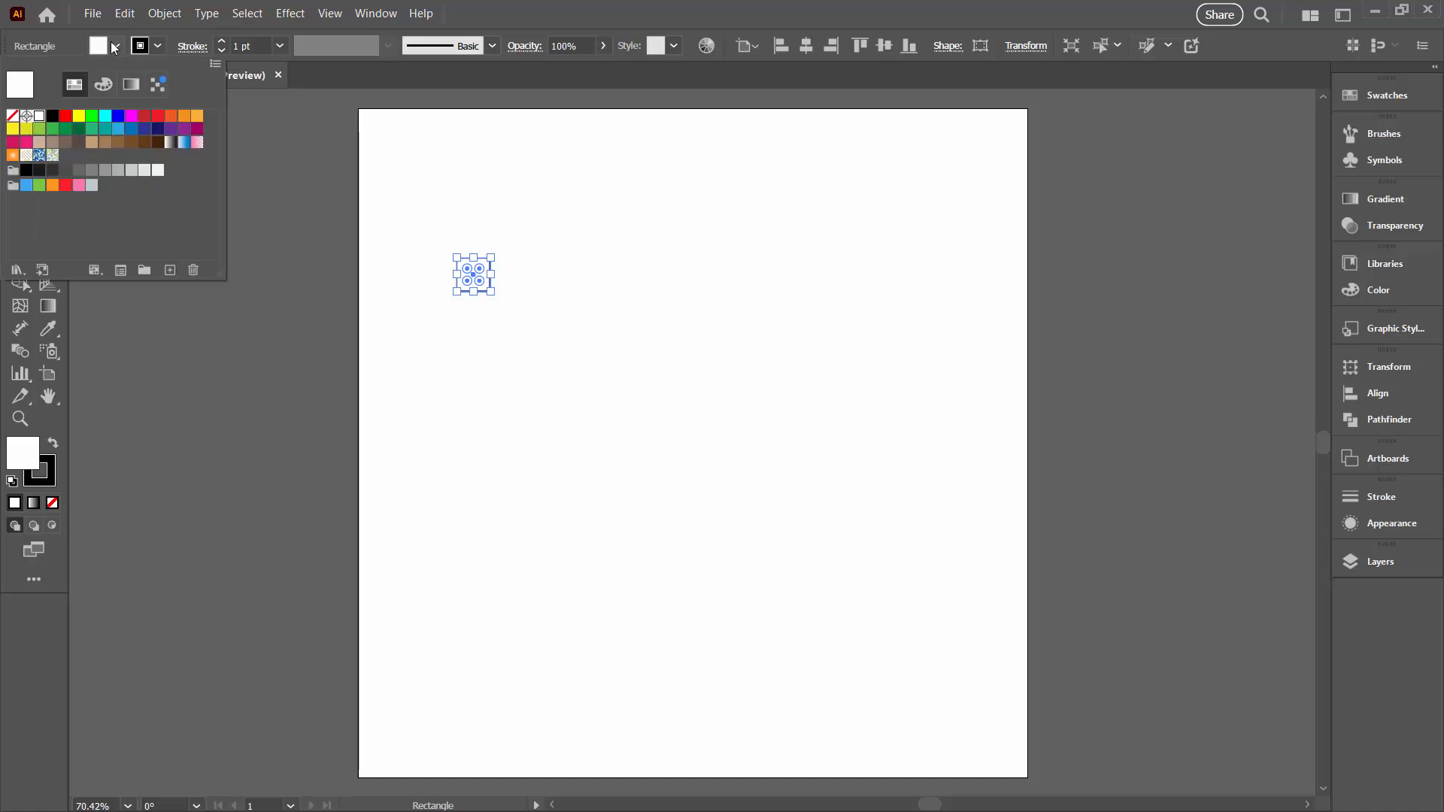
pyautogui.click(78, 185)
pyautogui.click(156, 47)
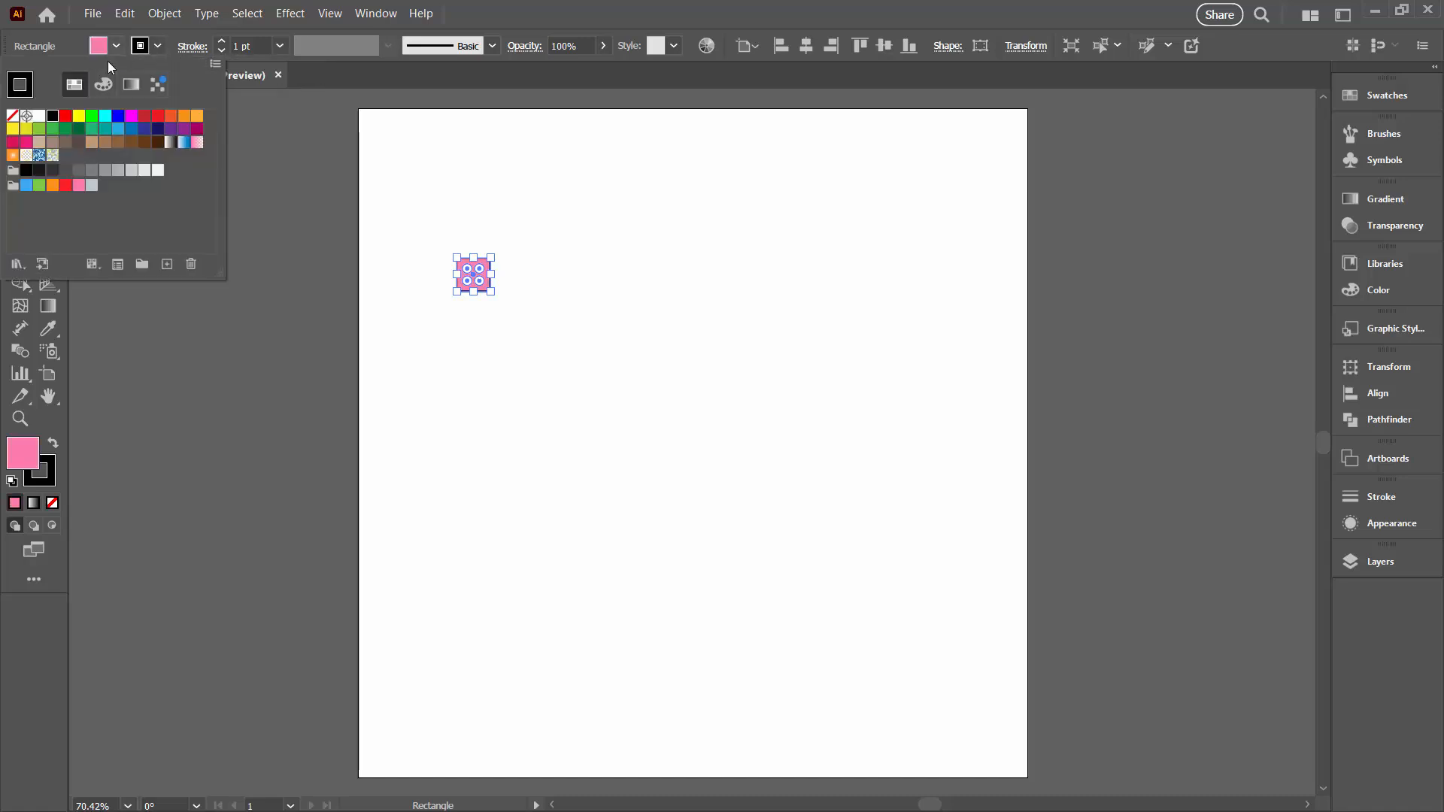
pyautogui.click(12, 115)
pyautogui.press('v')
pyautogui.click(467, 338)
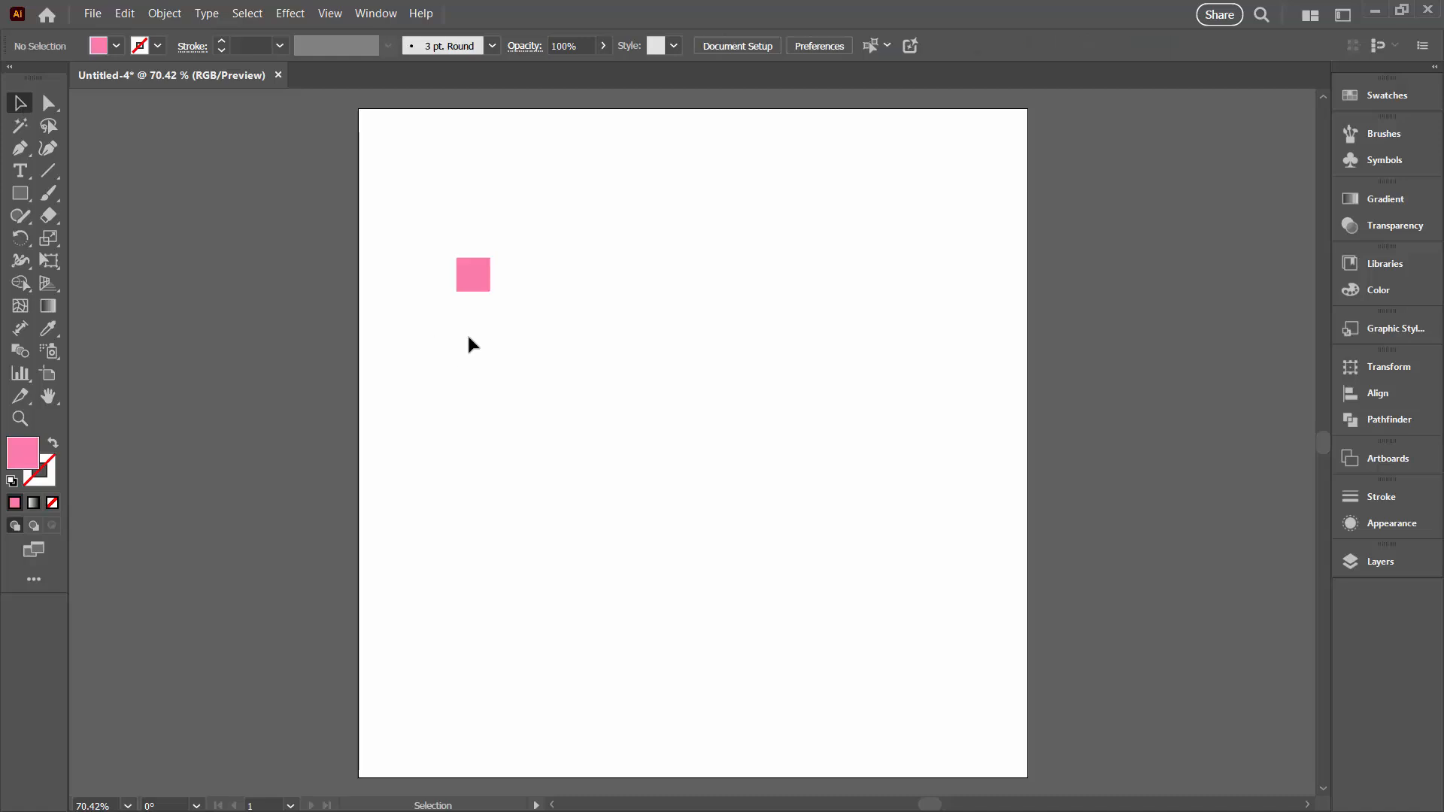
# Duplicate the pink square 50 px to the right, flush against the original, and fill the copy with blue.
pyautogui.press('z')
pyautogui.click(473, 271)
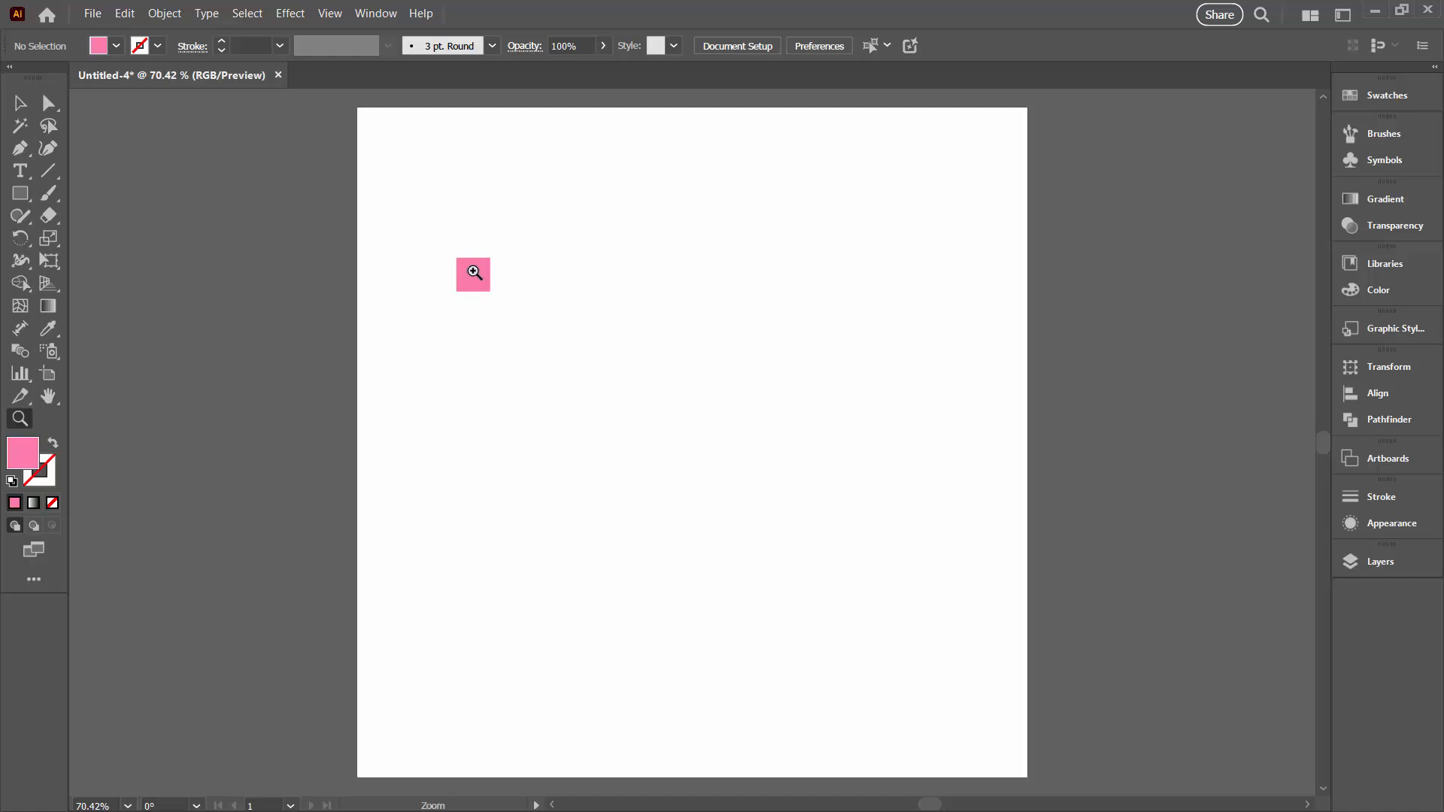
pyautogui.click(473, 272)
pyautogui.moveTo(990, 560); pyautogui.dragTo(416, 187)
pyautogui.click(22, 103)
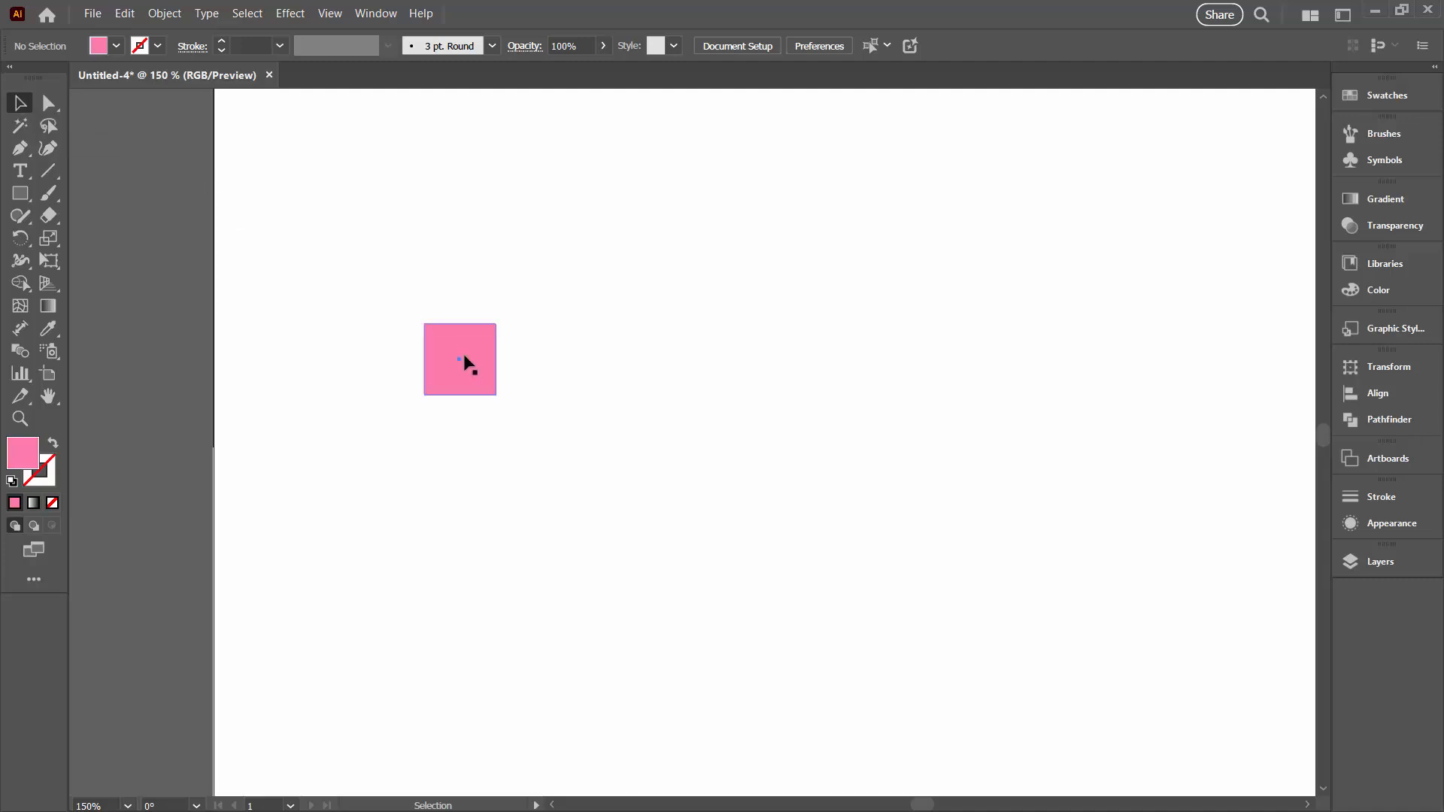
pyautogui.moveTo(465, 356); pyautogui.dragTo(542, 362)
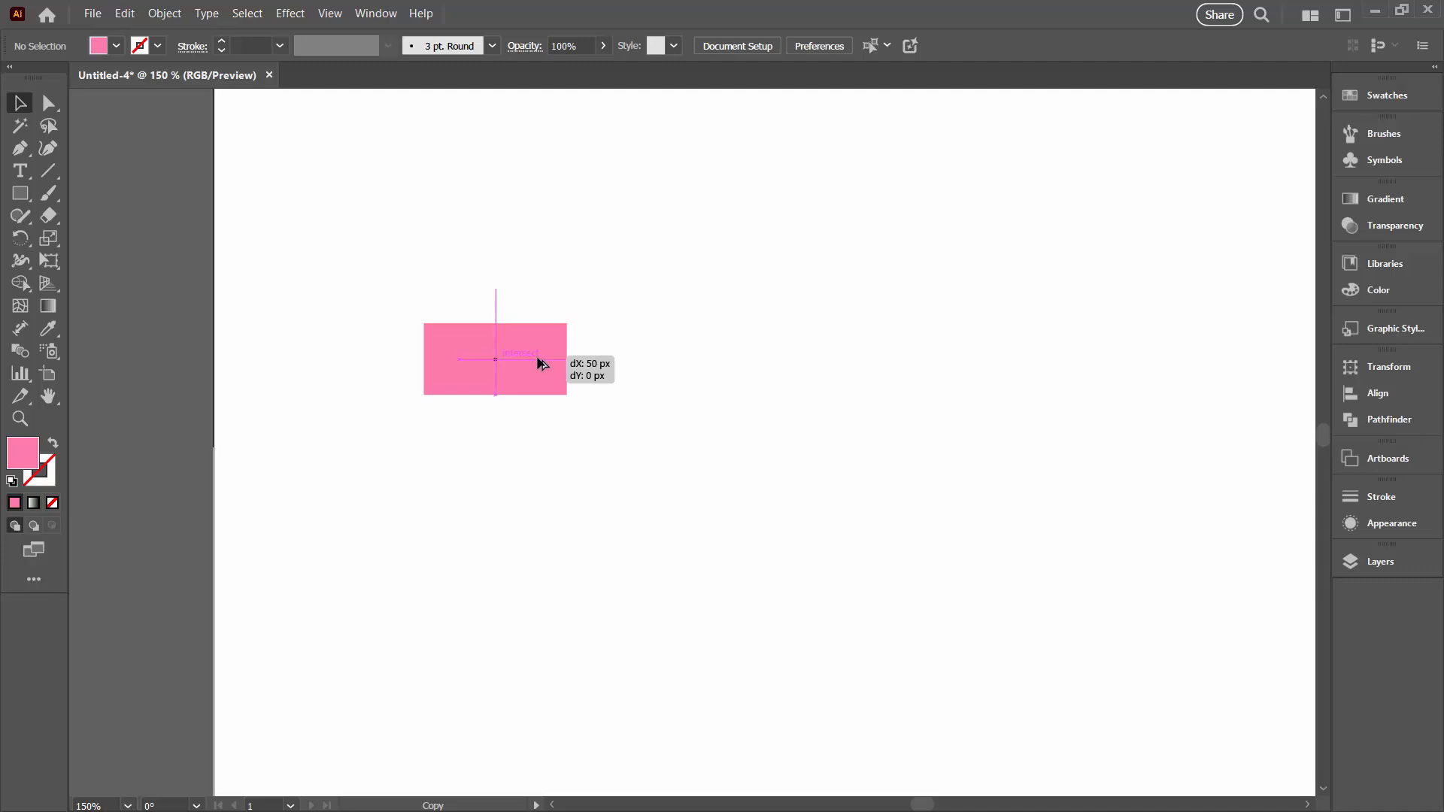
pyautogui.moveTo(541, 364); pyautogui.dragTo(542, 364)
pyautogui.click(116, 47)
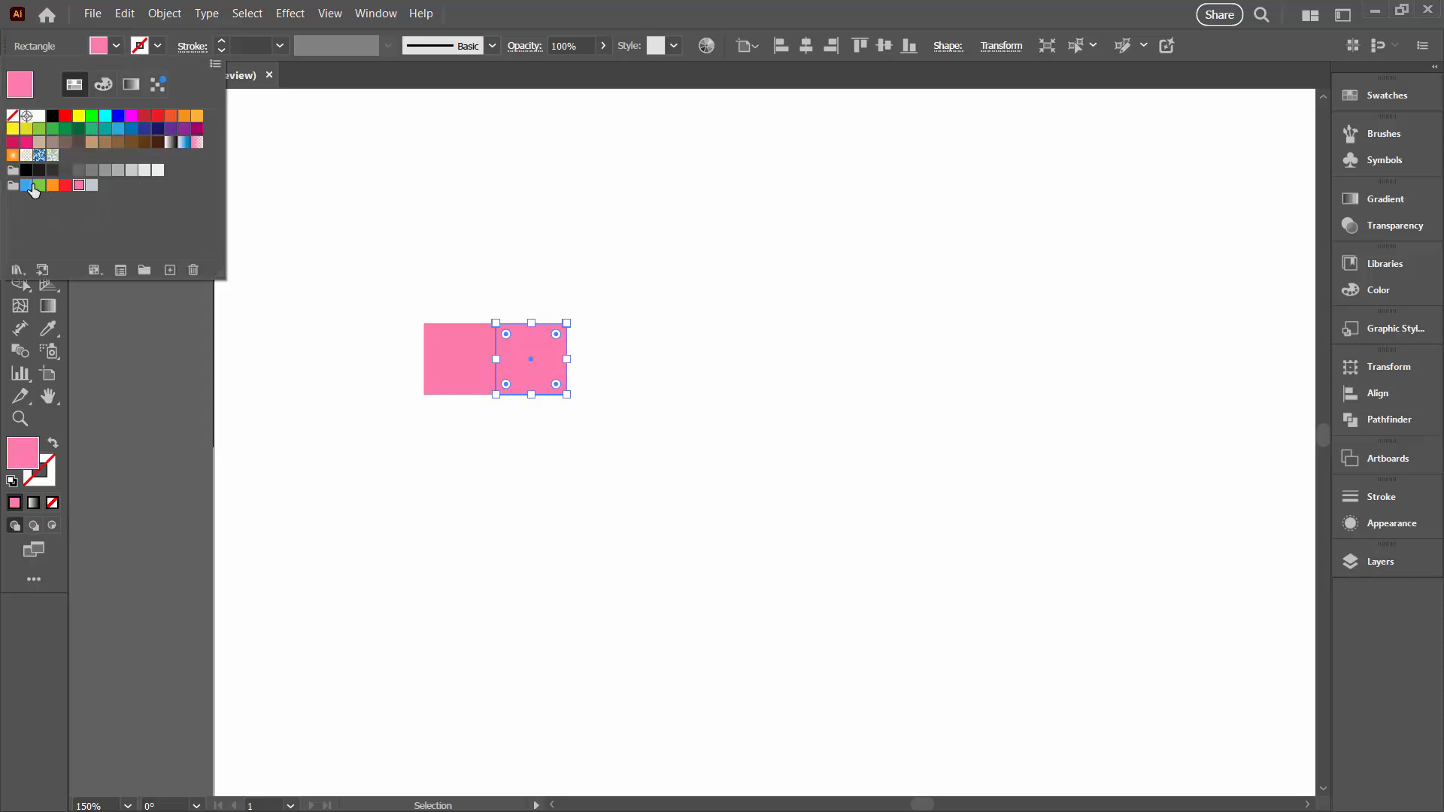
pyautogui.click(26, 186)
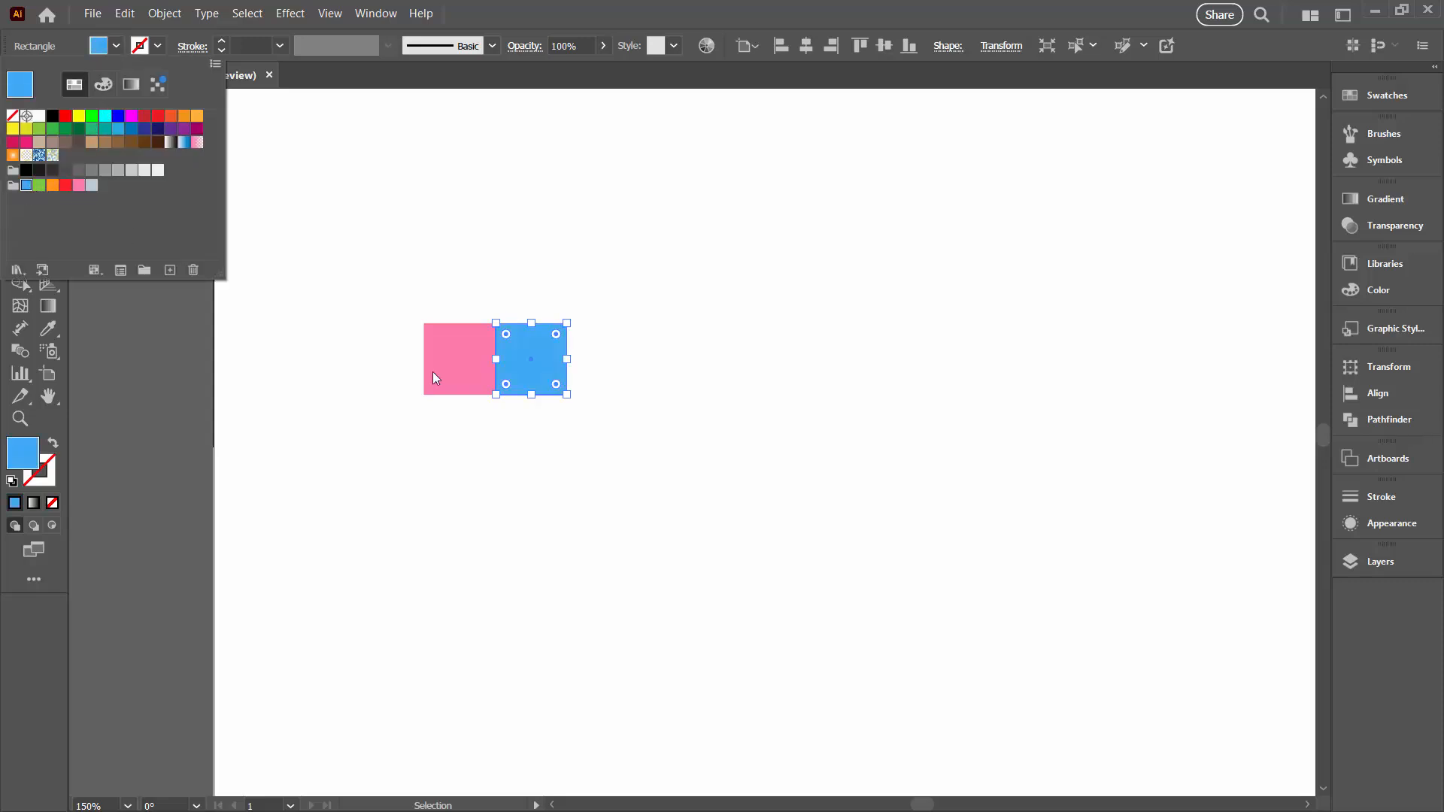
pyautogui.click(544, 454)
# Extend the row to five alternating squares by duplicating the pink-blue pair and adding a pink copy at the right end.
pyautogui.moveTo(380, 289); pyautogui.dragTo(664, 380)
pyautogui.click(715, 499)
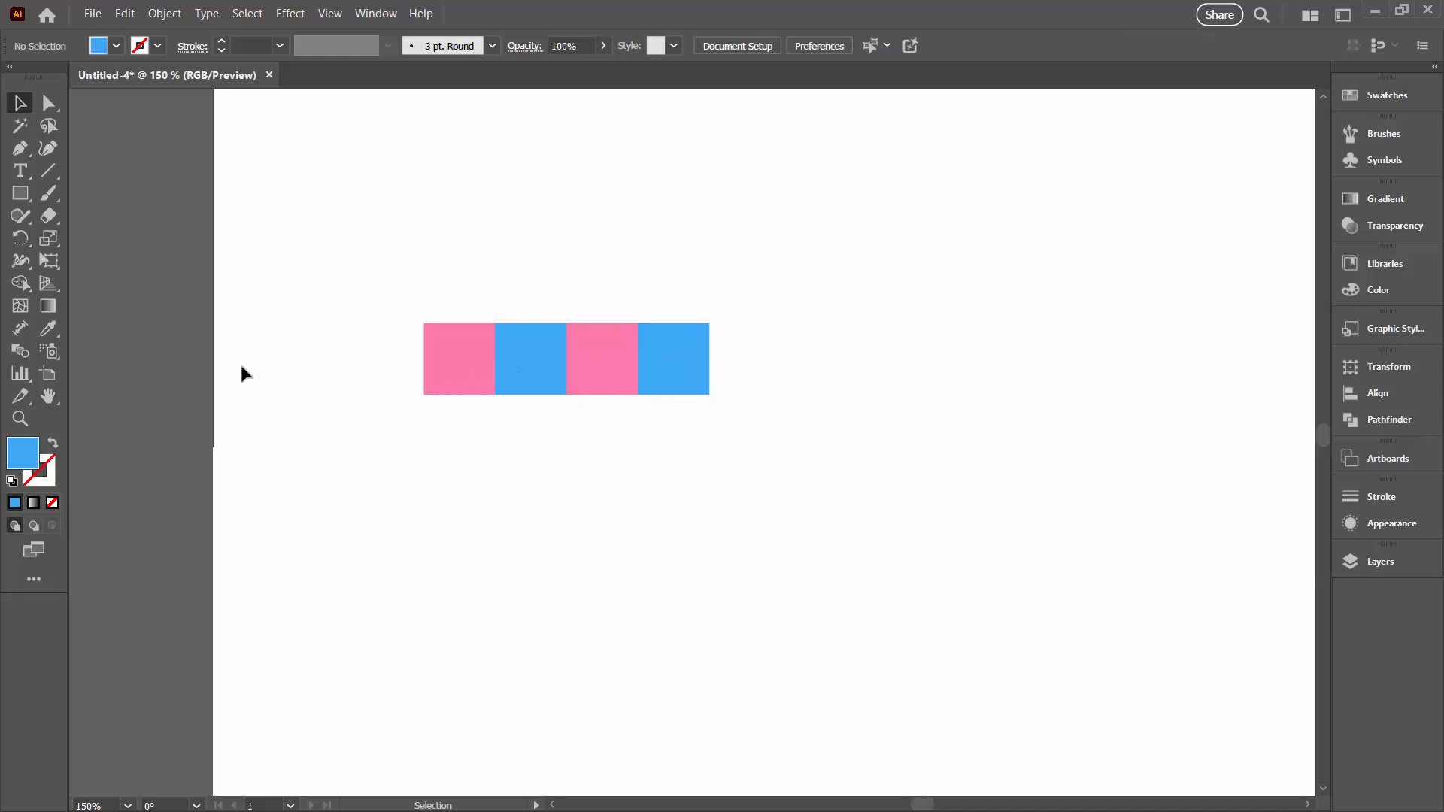
pyautogui.moveTo(464, 387); pyautogui.dragTo(741, 380)
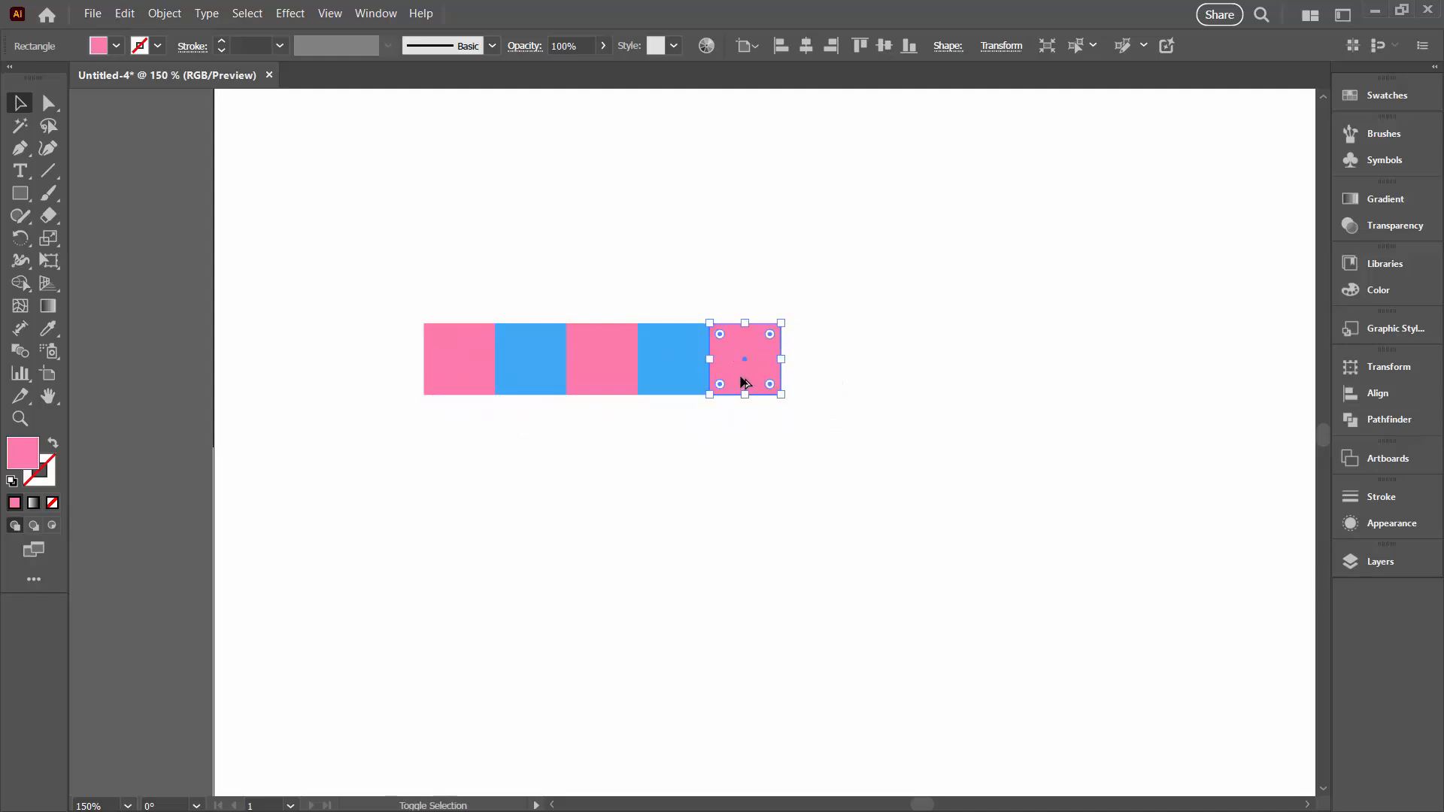
pyautogui.click(680, 449)
# Duplicate the five-square row directly below, shifted one square to the left so the colours alternate.
pyautogui.moveTo(356, 261); pyautogui.dragTo(848, 397)
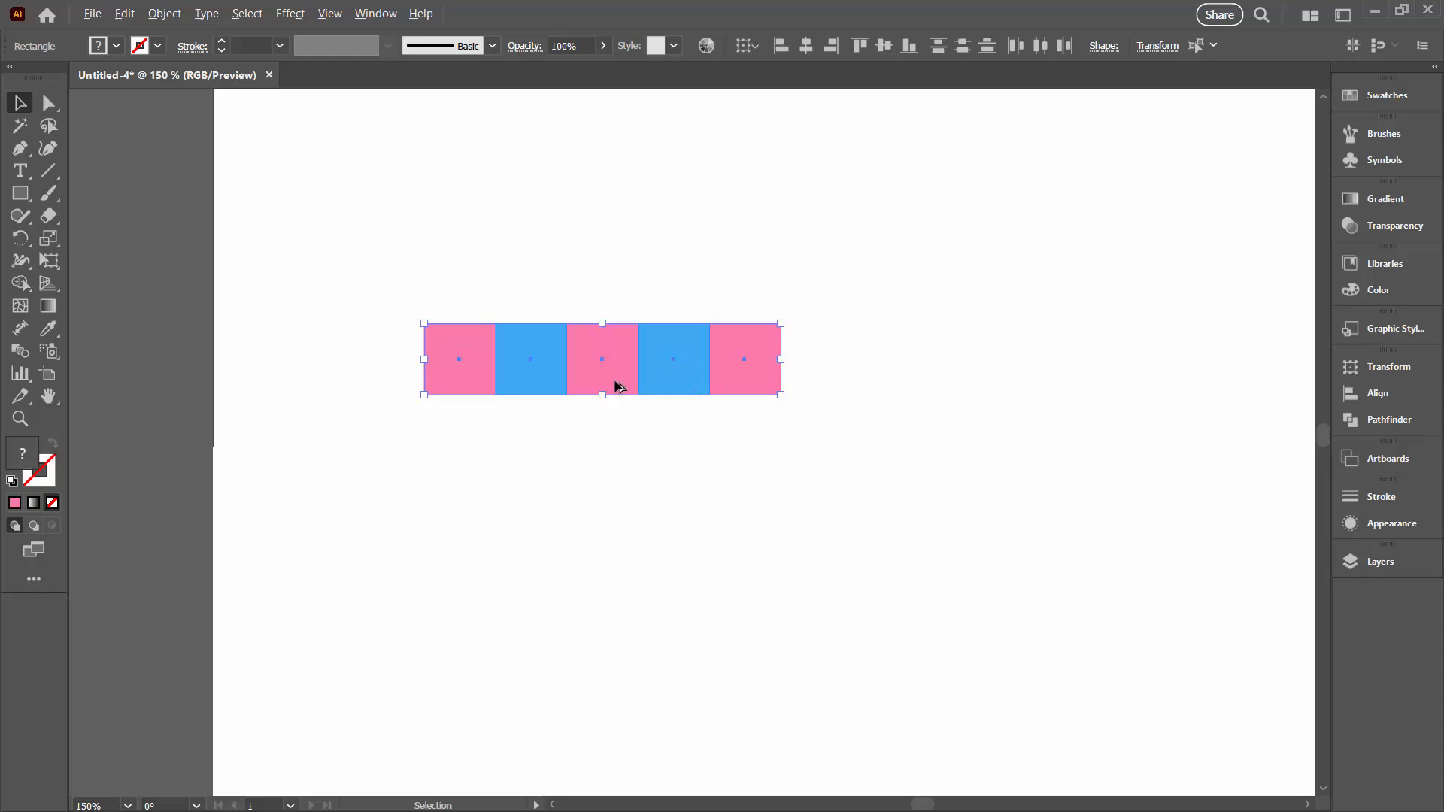
pyautogui.moveTo(613, 385); pyautogui.dragTo(547, 456)
pyautogui.click(544, 477)
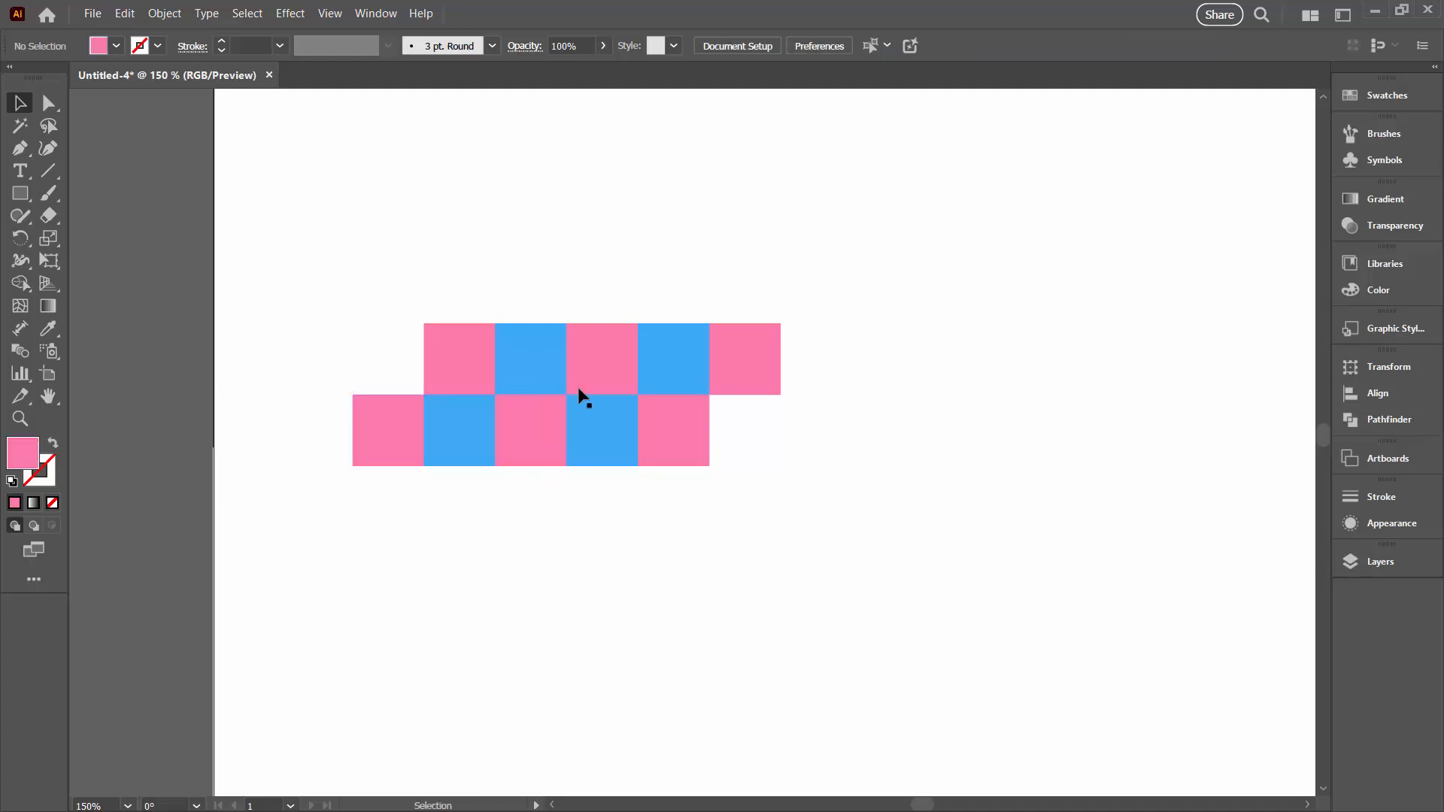
# Move the second row's protruding leftmost pink square to that row's right end and fill it with blue.
pyautogui.moveTo(383, 457); pyautogui.dragTo(738, 458)
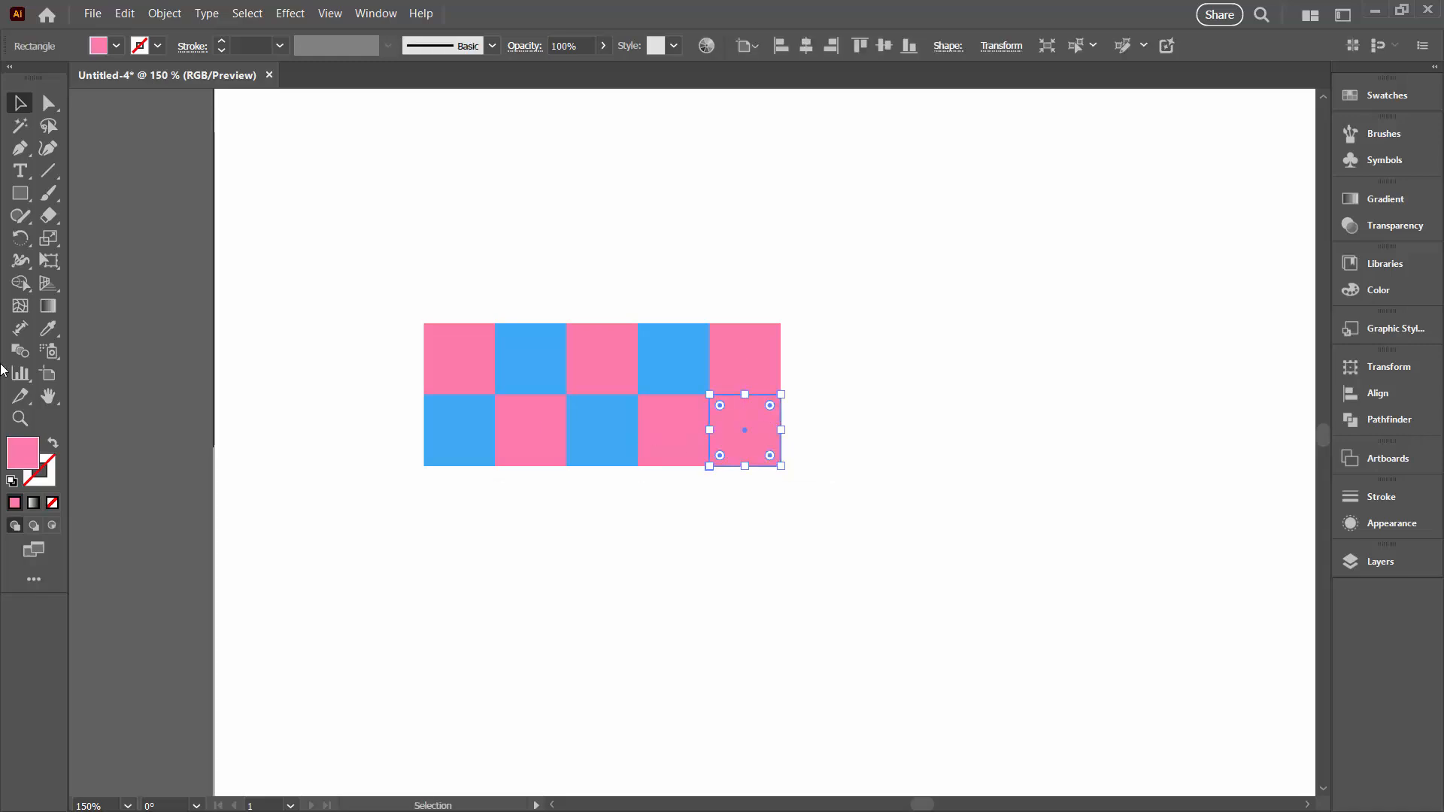
pyautogui.click(98, 46)
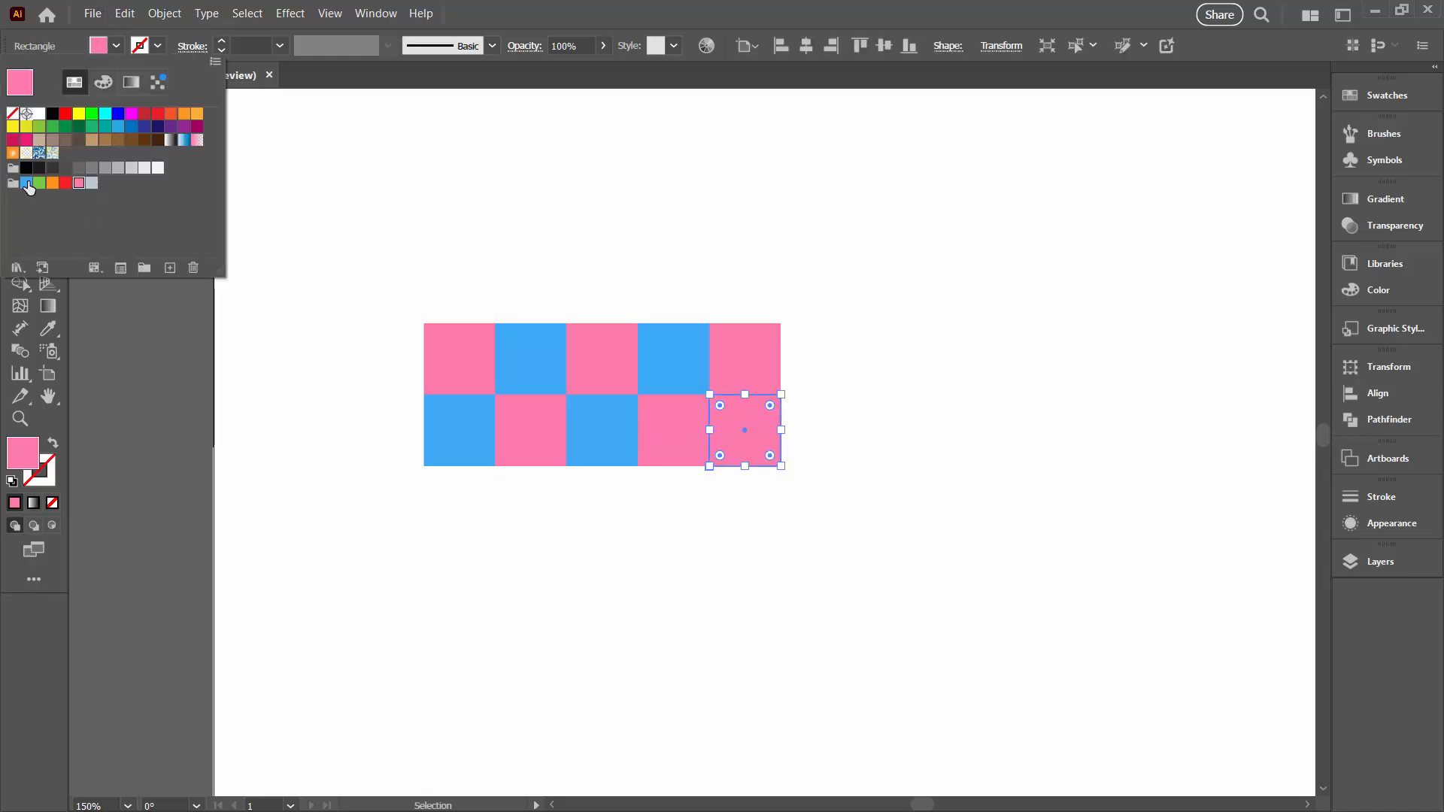
pyautogui.click(27, 183)
pyautogui.click(376, 494)
pyautogui.click(345, 455)
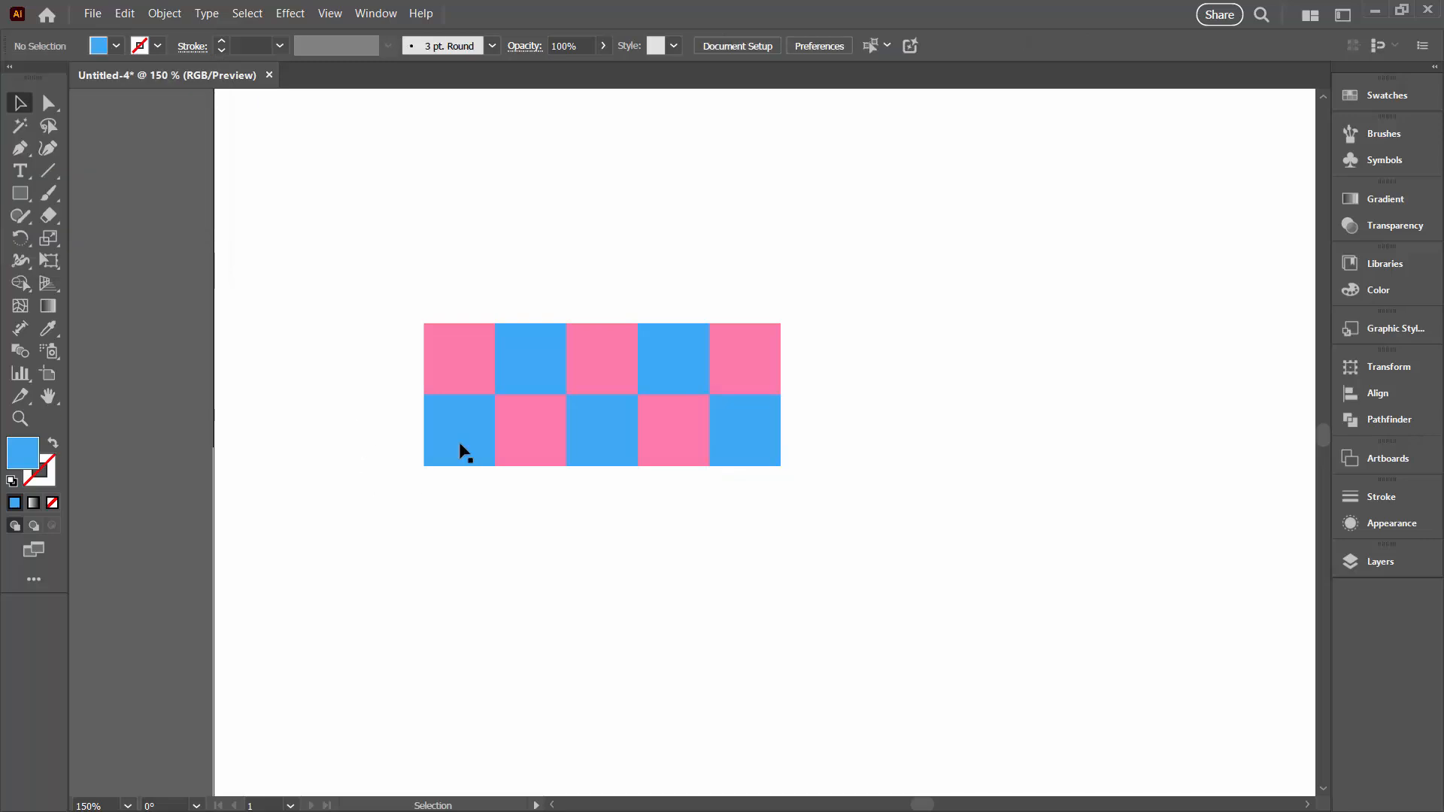
# Duplicate both checkered rows directly below the originals to make four rows.
pyautogui.moveTo(348, 282); pyautogui.dragTo(813, 479)
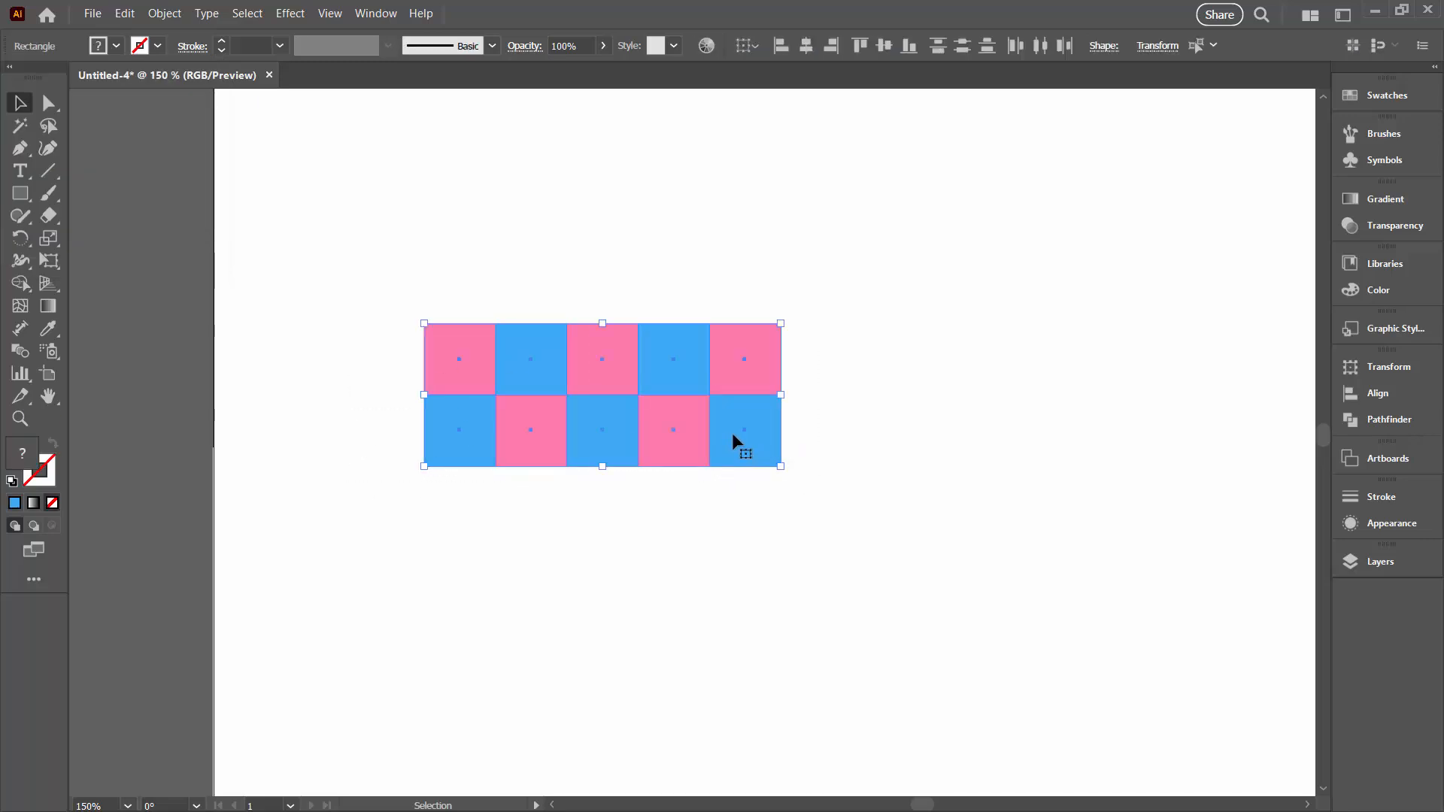
pyautogui.moveTo(725, 435); pyautogui.dragTo(729, 585)
pyautogui.click(801, 598)
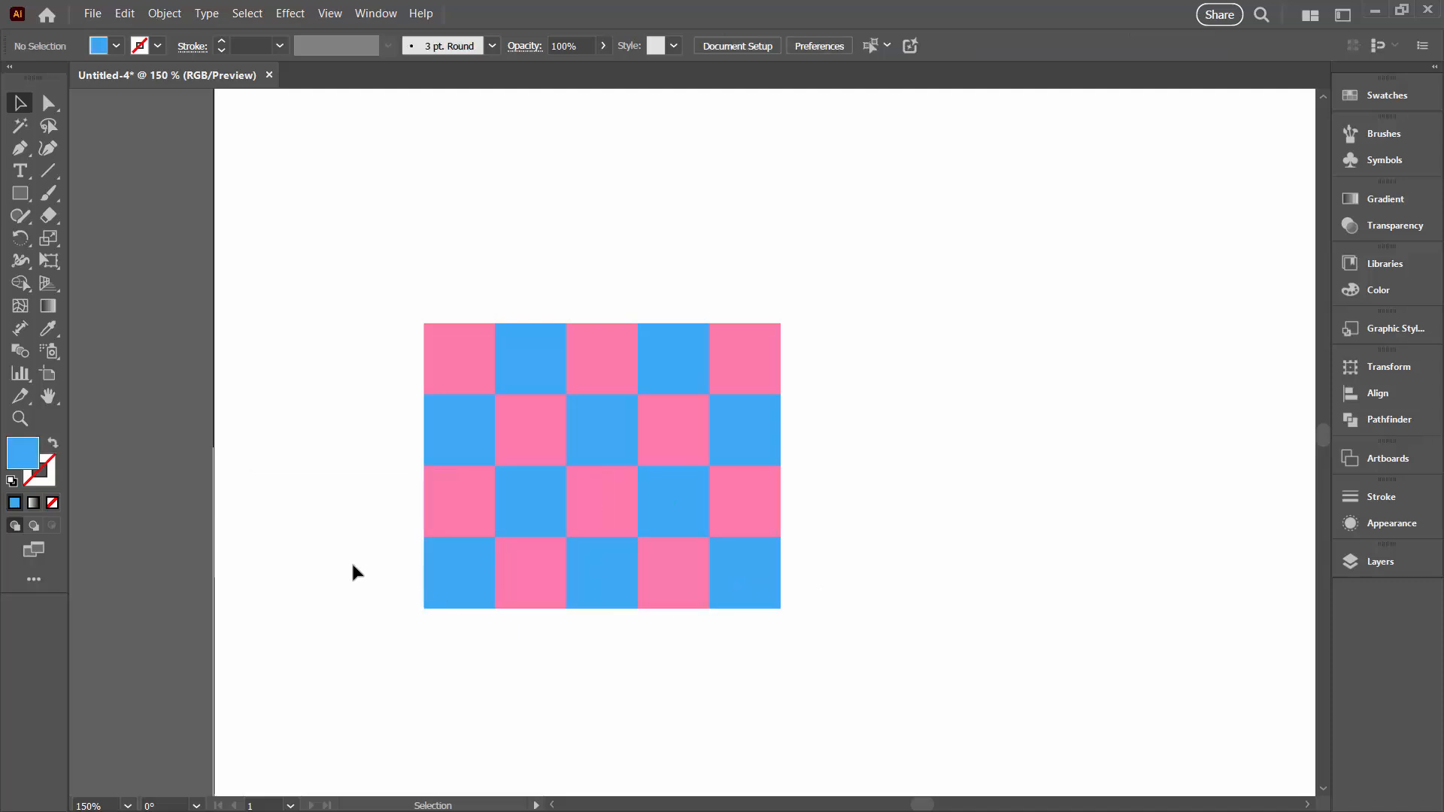
# Duplicate the top row below the fourth row to complete a five-by-five checkerboard.
pyautogui.moveTo(326, 311); pyautogui.dragTo(818, 356)
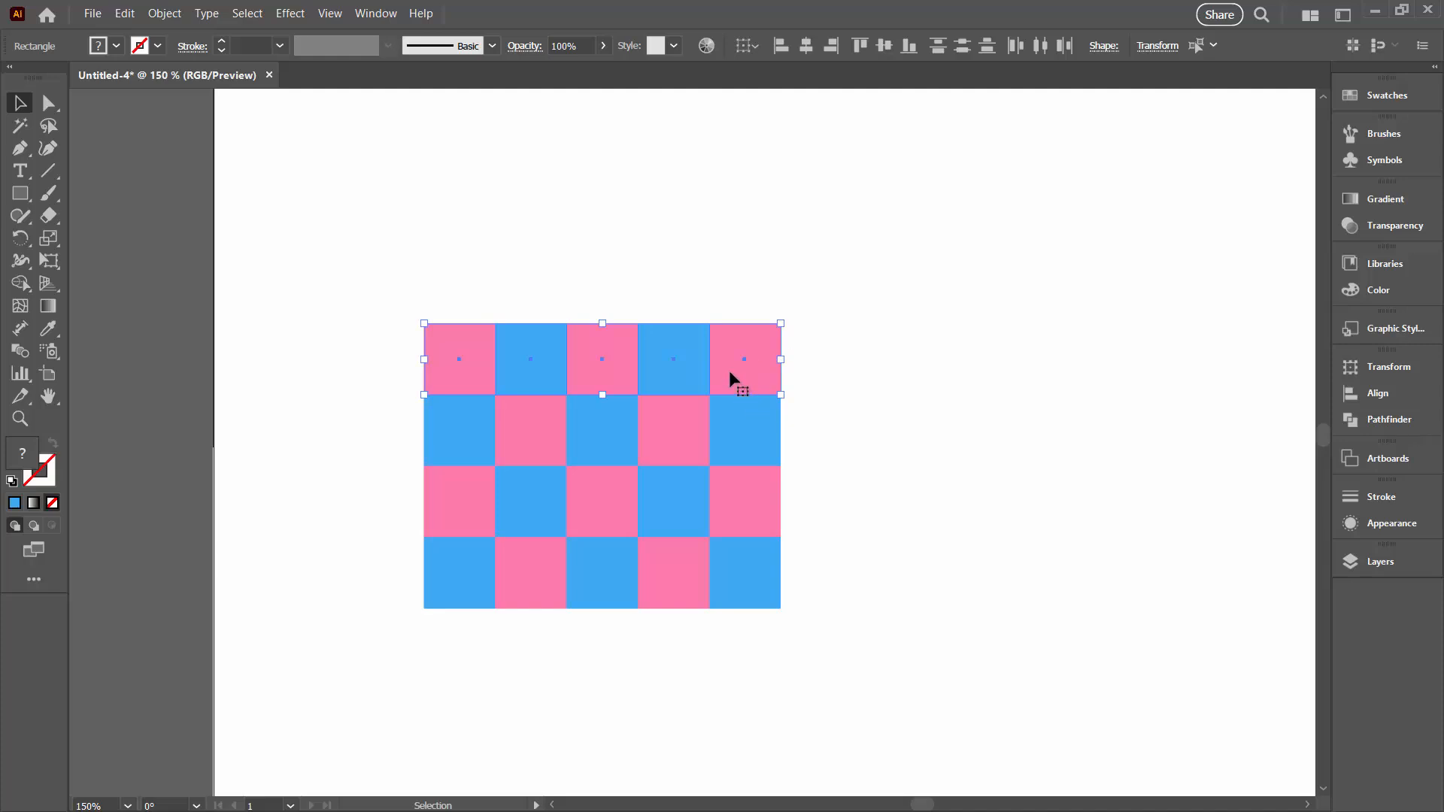
pyautogui.moveTo(728, 370); pyautogui.dragTo(729, 663)
pyautogui.click(796, 613)
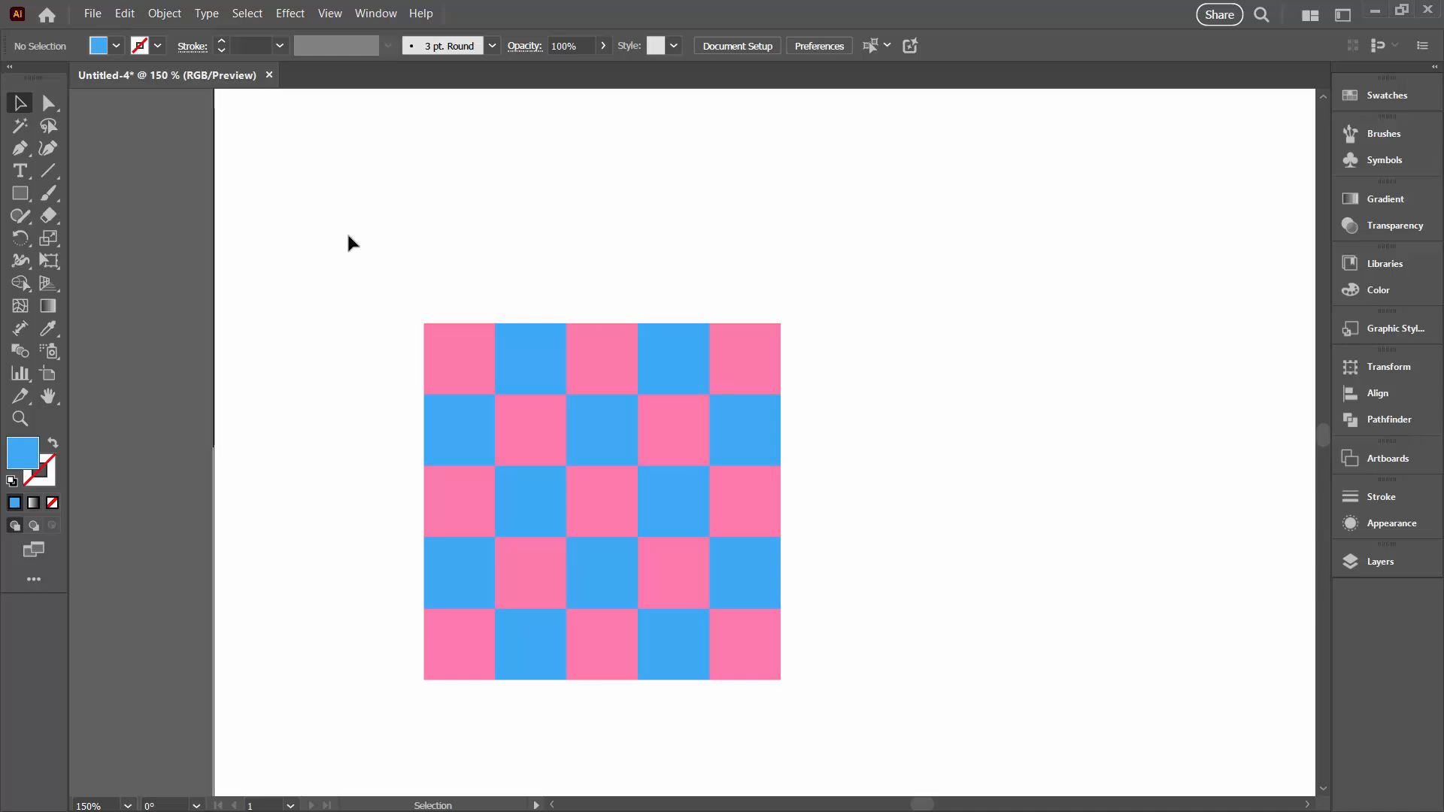
# Check the overall width and height of the complete checkerboard in its transform settings.
pyautogui.moveTo(338, 268); pyautogui.dragTo(847, 335)
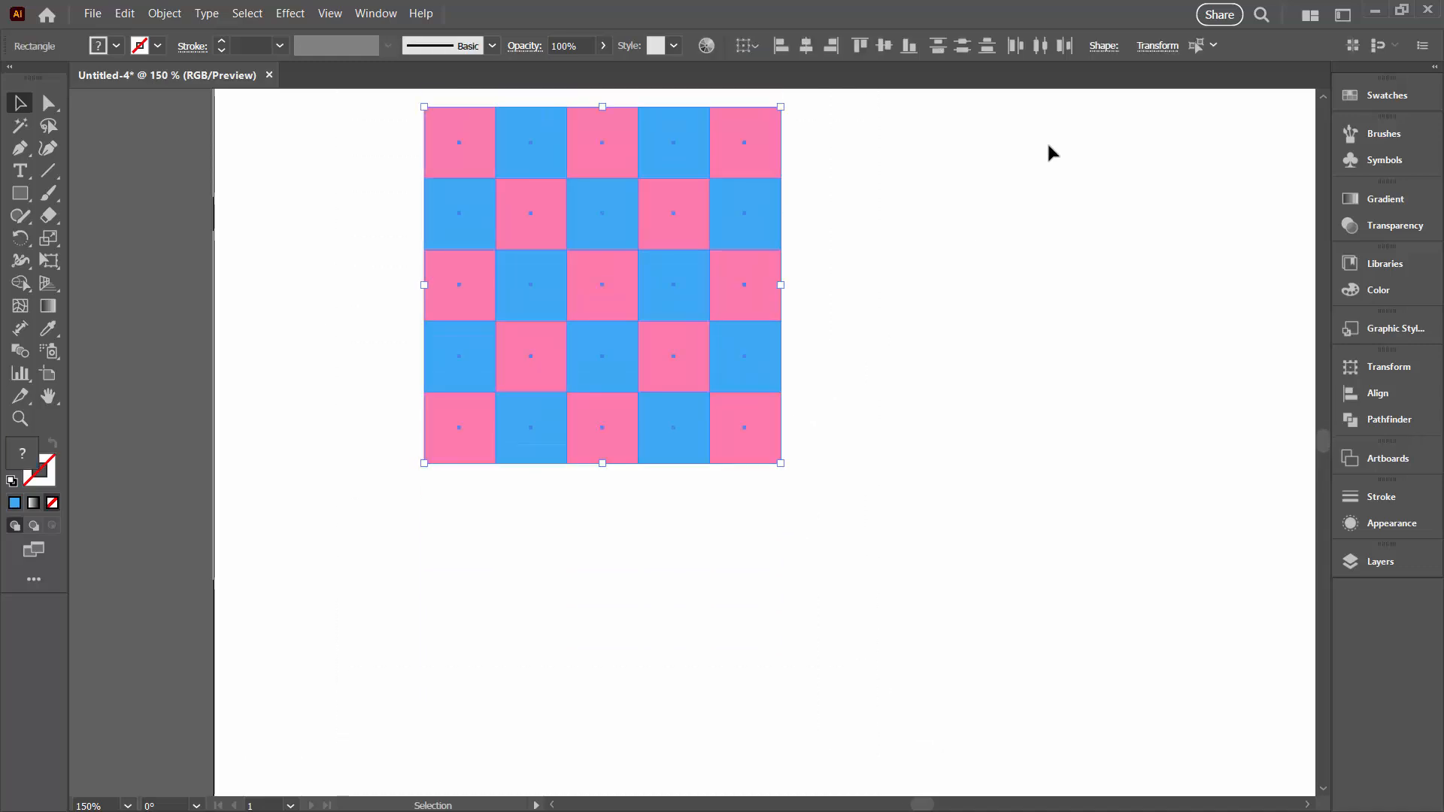
pyautogui.click(1158, 45)
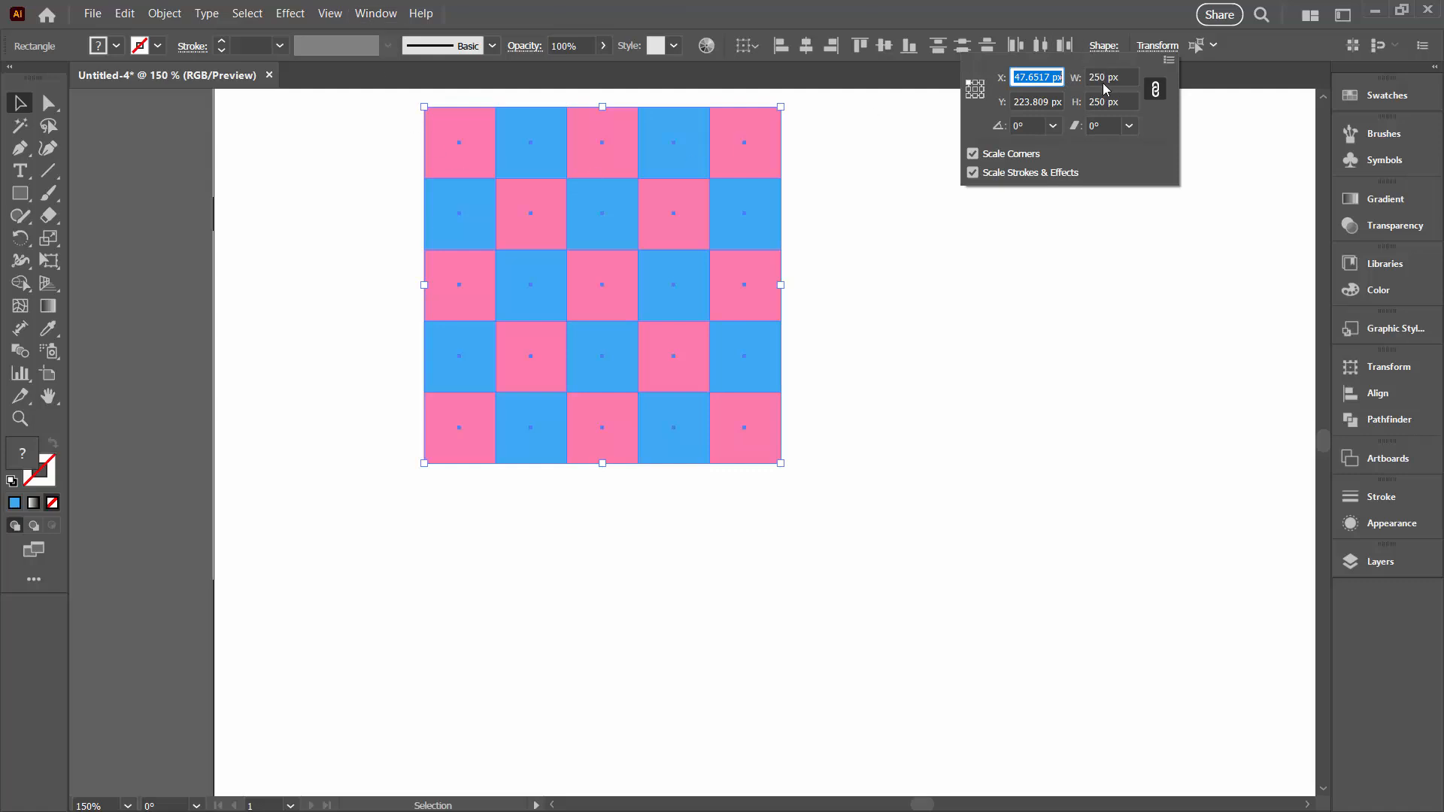
pyautogui.click(970, 377)
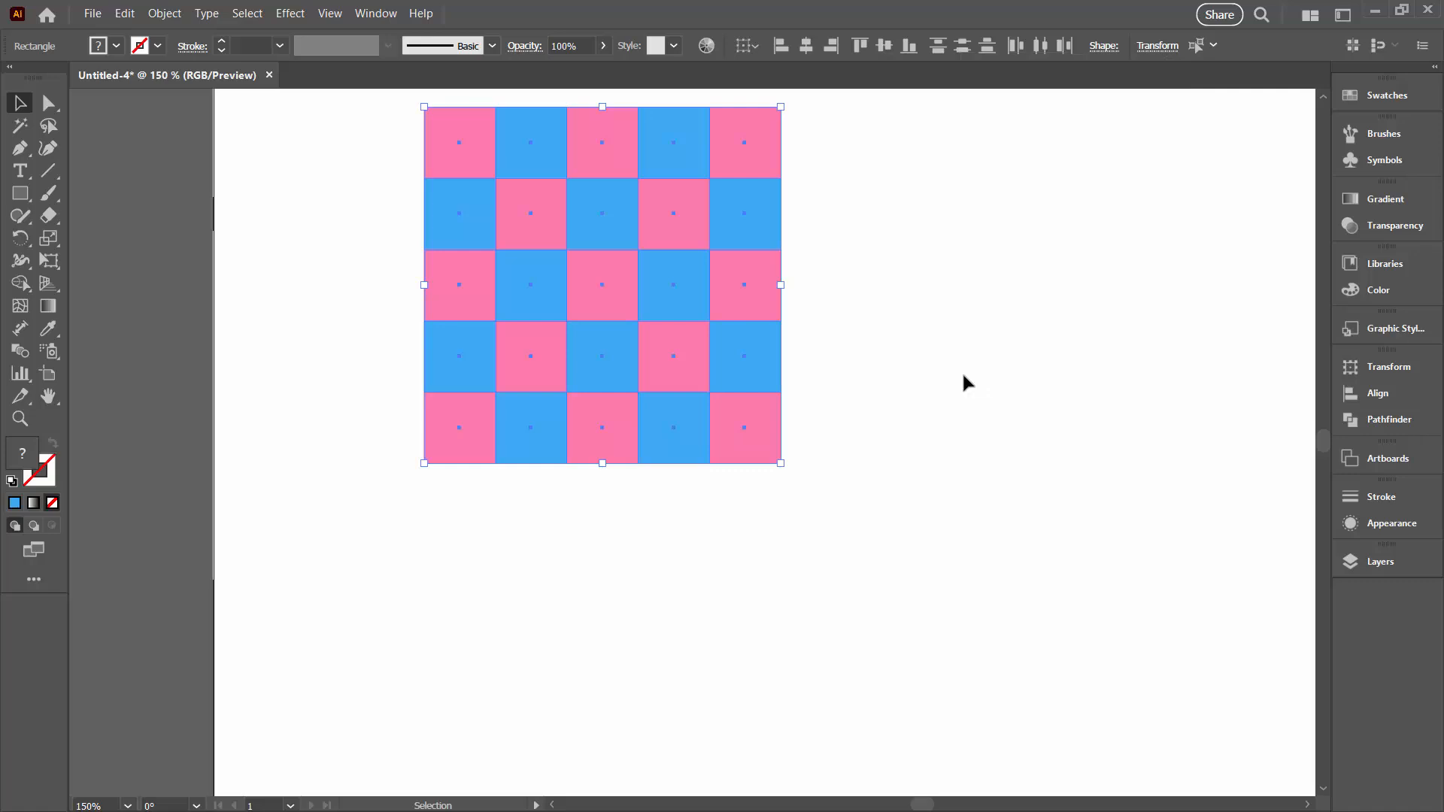
pyautogui.scroll(5, 959, 371)
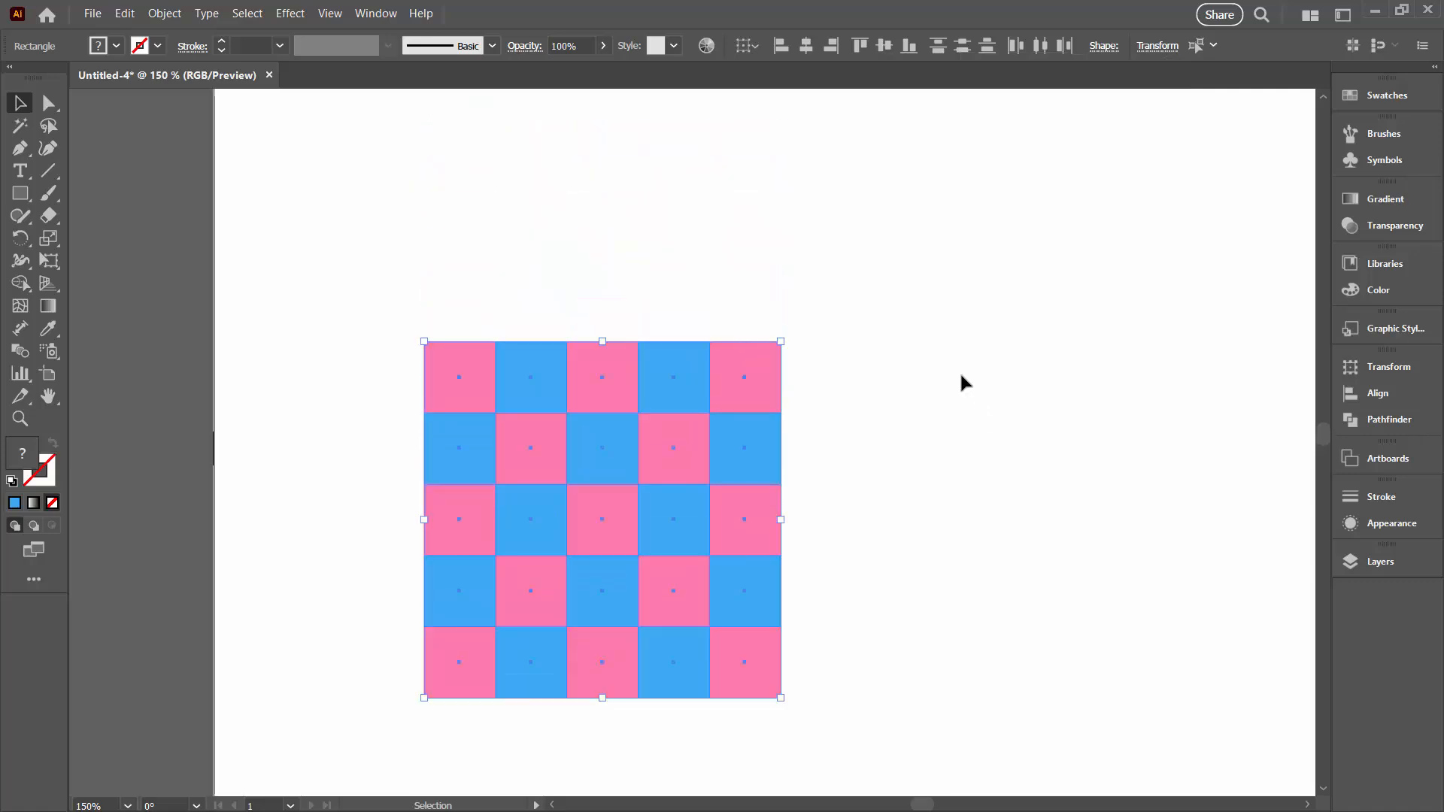
pyautogui.click(958, 372)
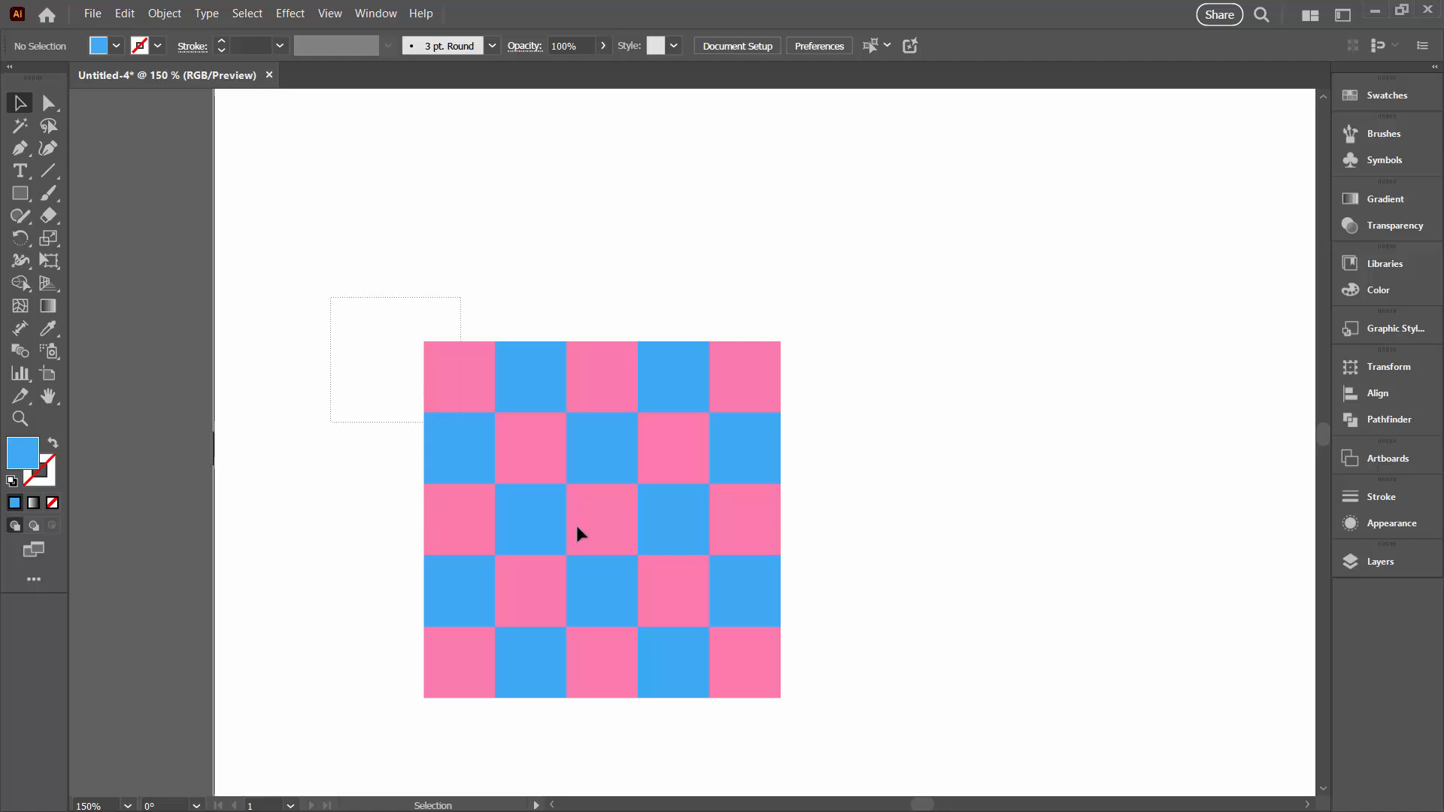
# Rotate the entire checkerboard by 45° so that it forms a diamond.
pyautogui.moveTo(322, 251); pyautogui.dragTo(831, 727)
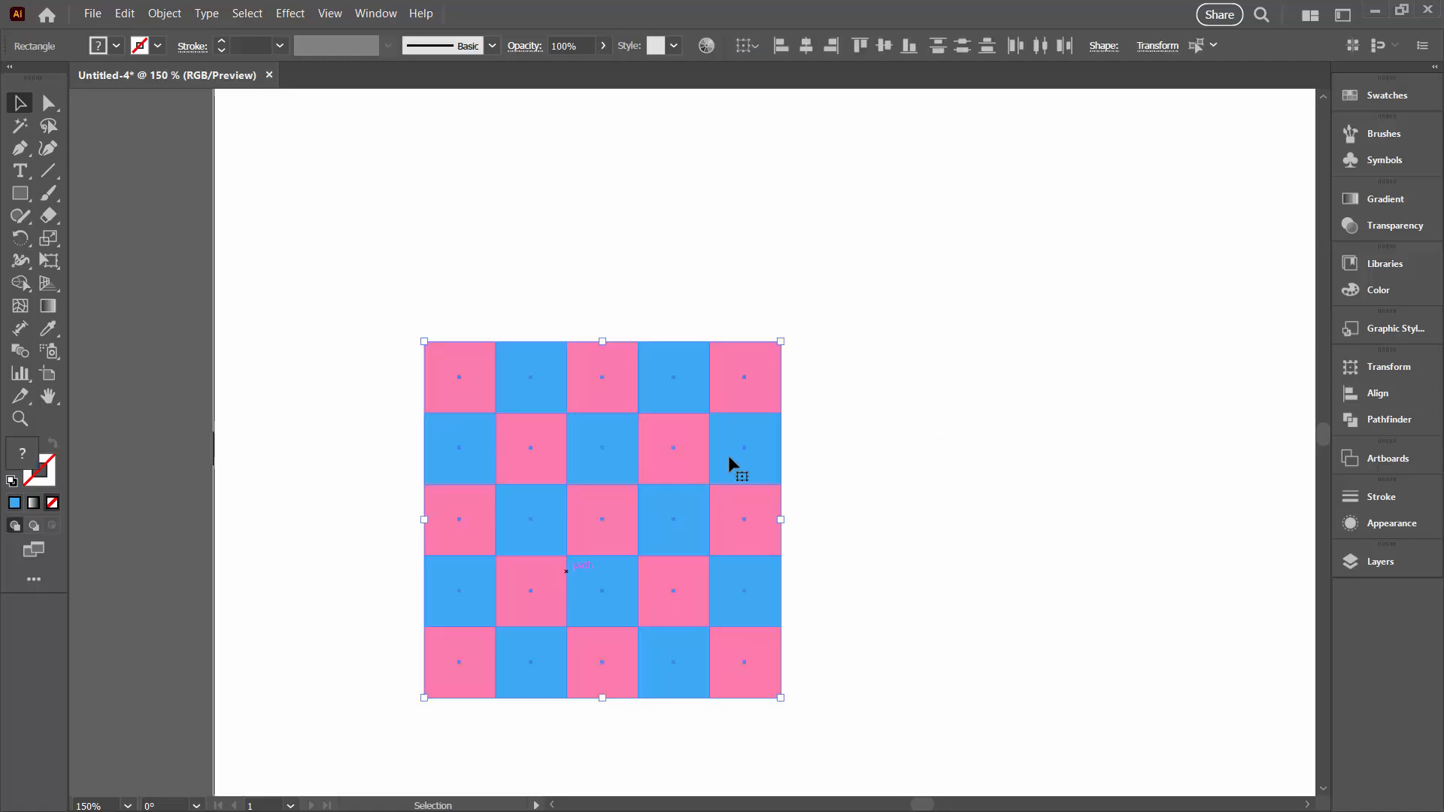
pyautogui.click(163, 14)
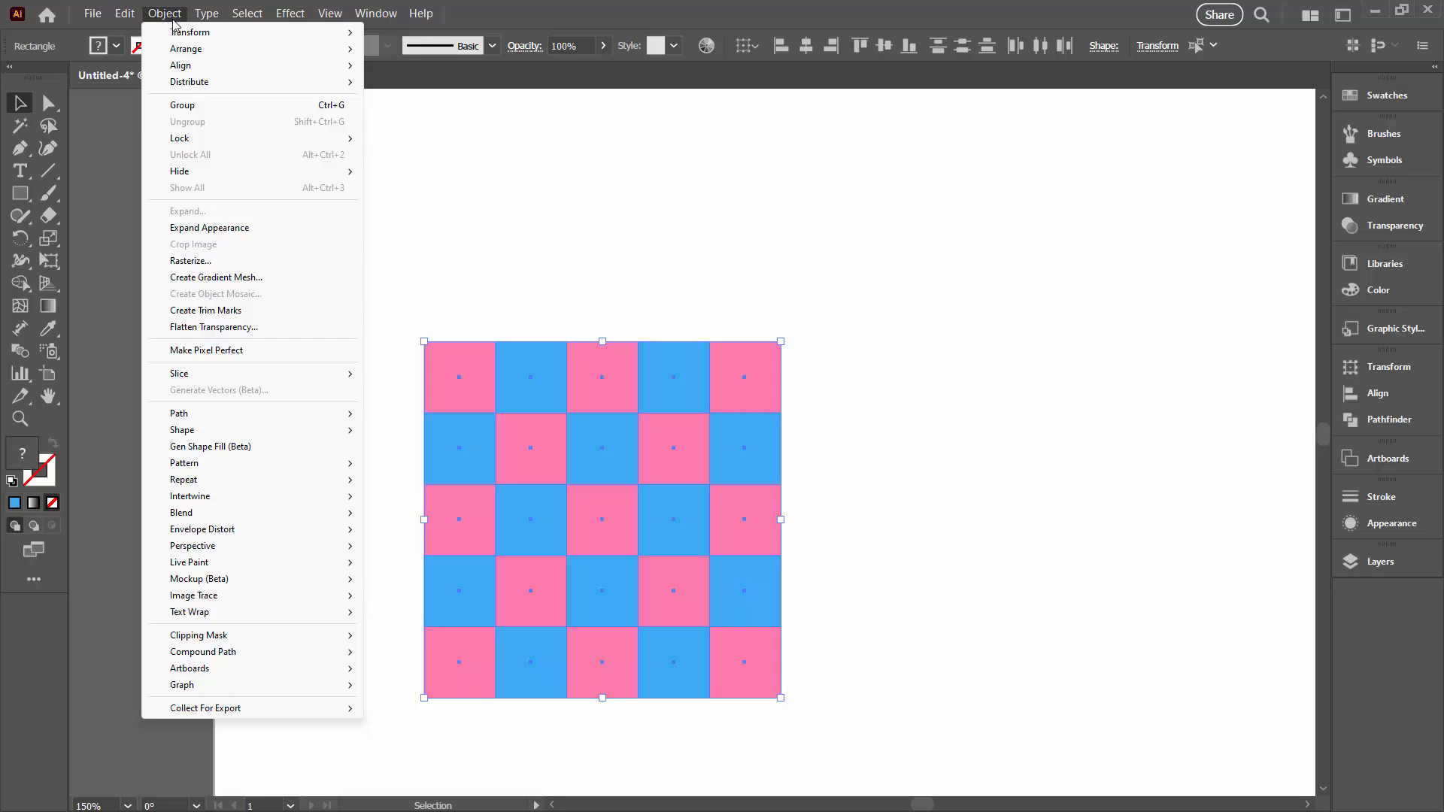
pyautogui.moveTo(255, 34)
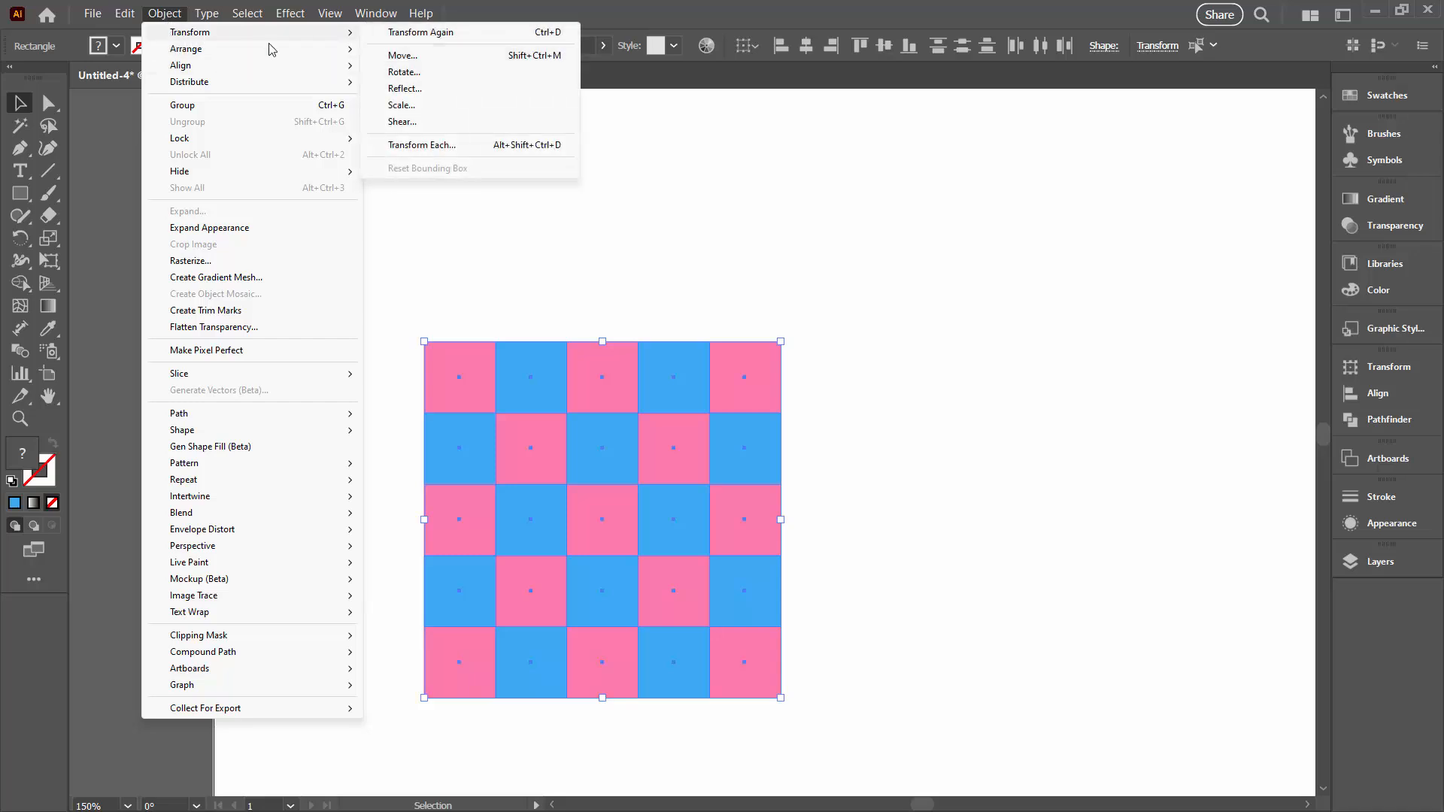
pyautogui.click(404, 72)
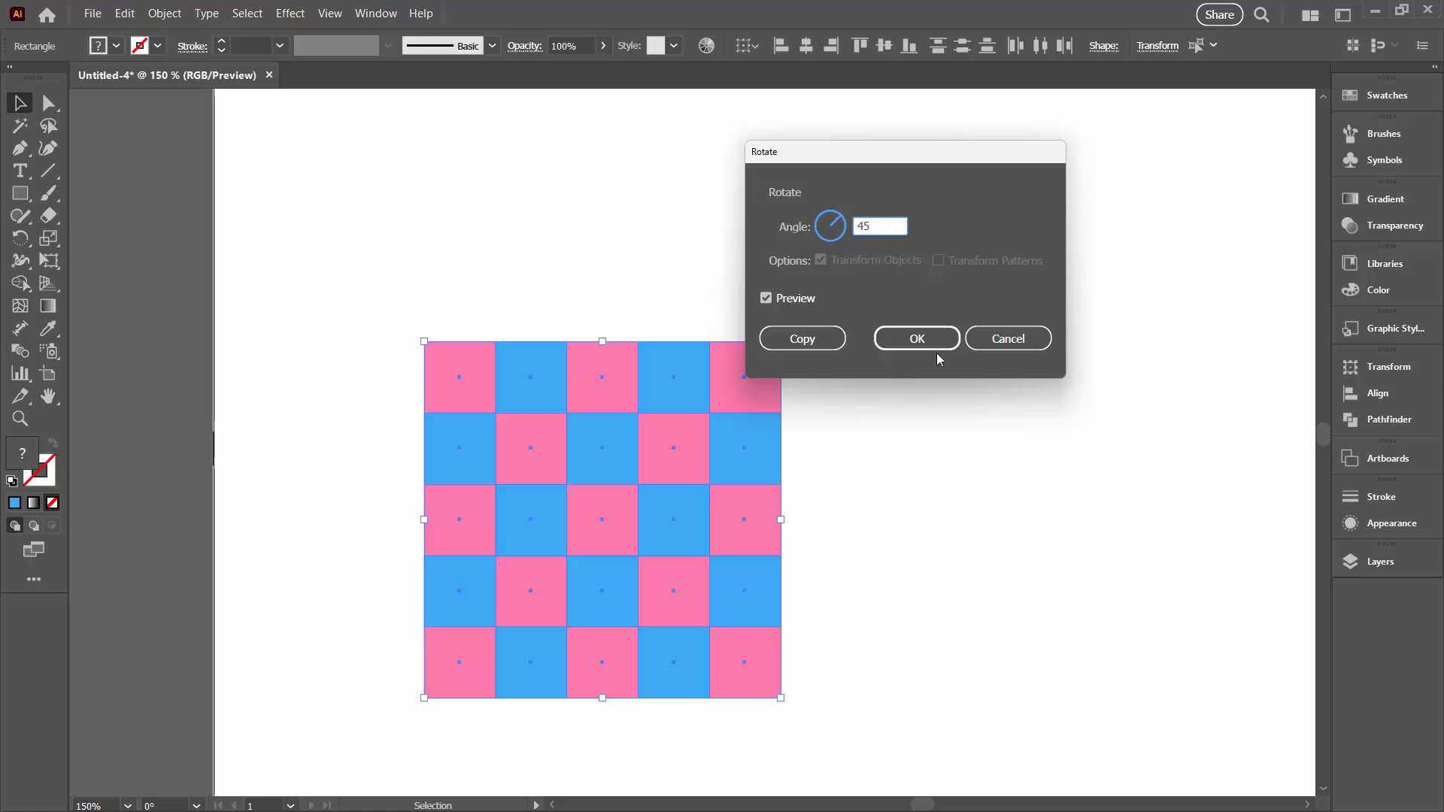
pyautogui.click(917, 340)
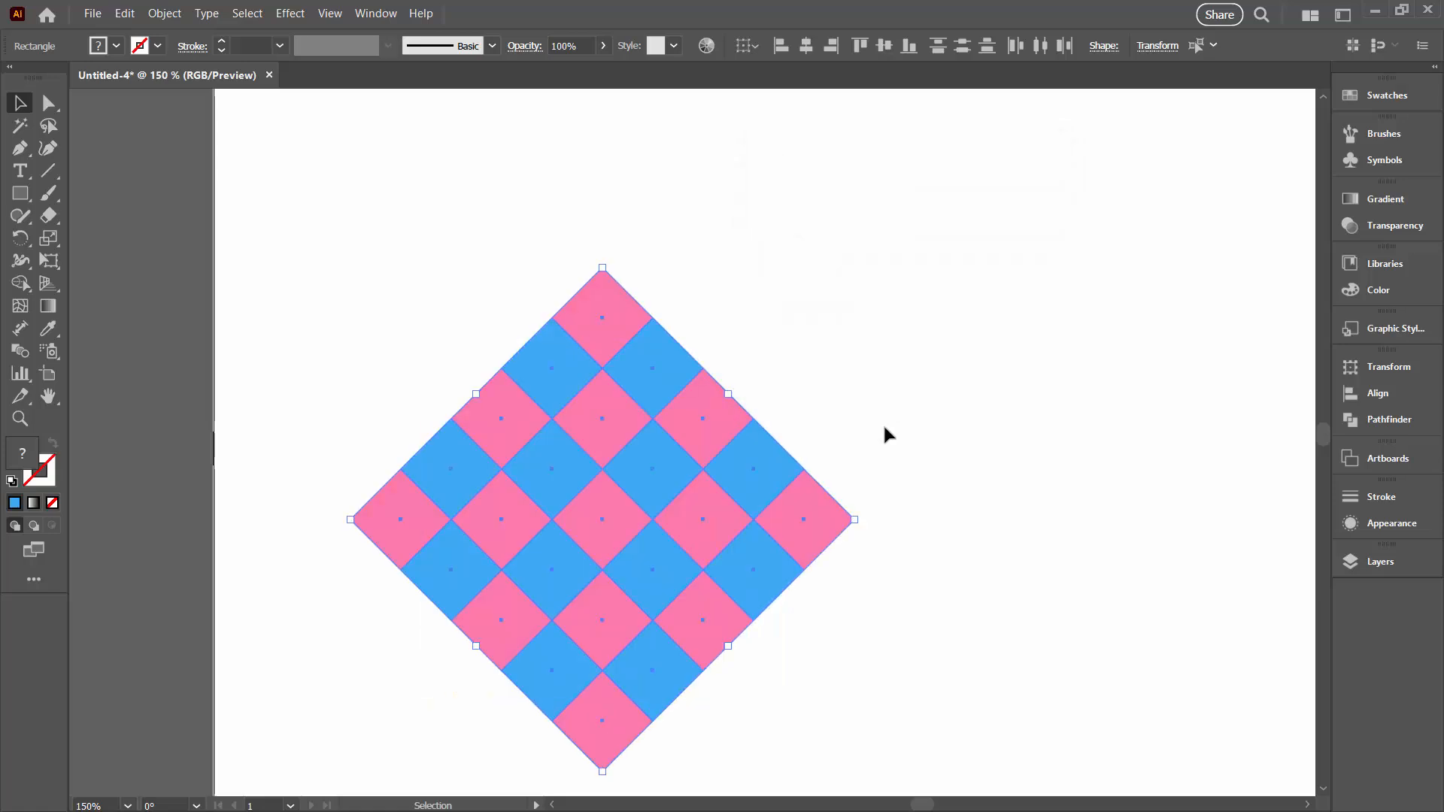
pyautogui.click(885, 481)
# Create a 250 px by 250 px circle with the Ellipse tool beside the checkered diamond.
pyautogui.click(19, 195)
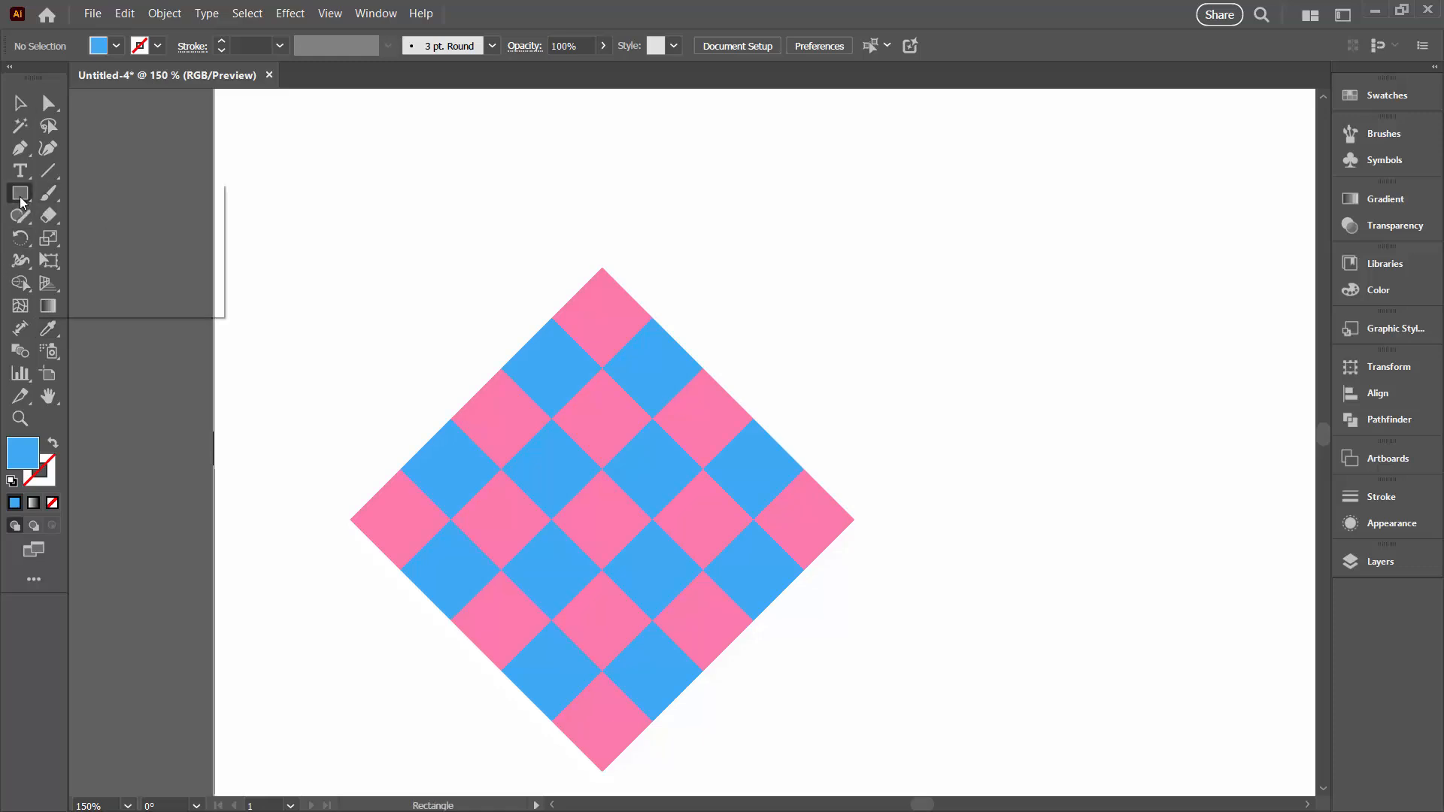
pyautogui.click(63, 237)
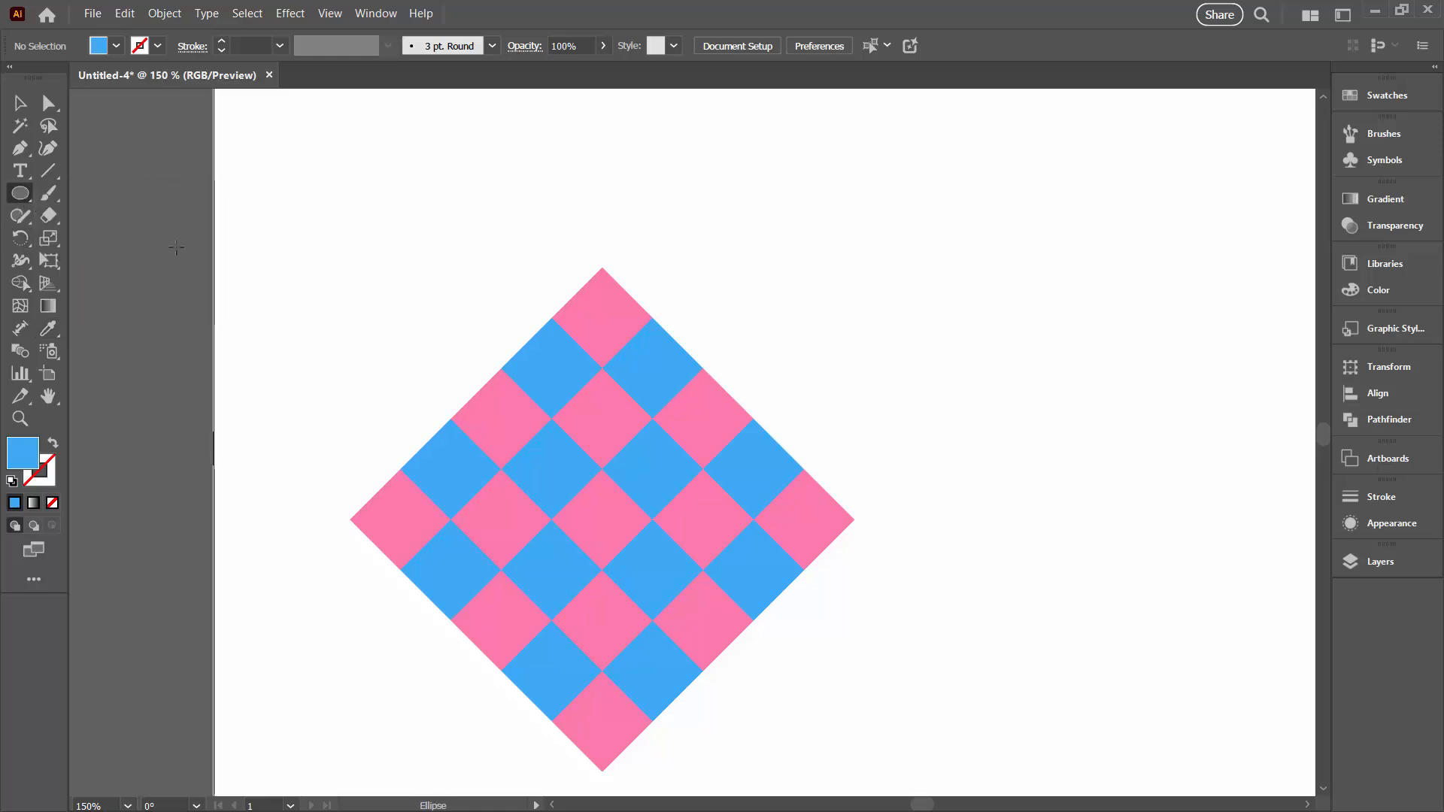
pyautogui.click(935, 303)
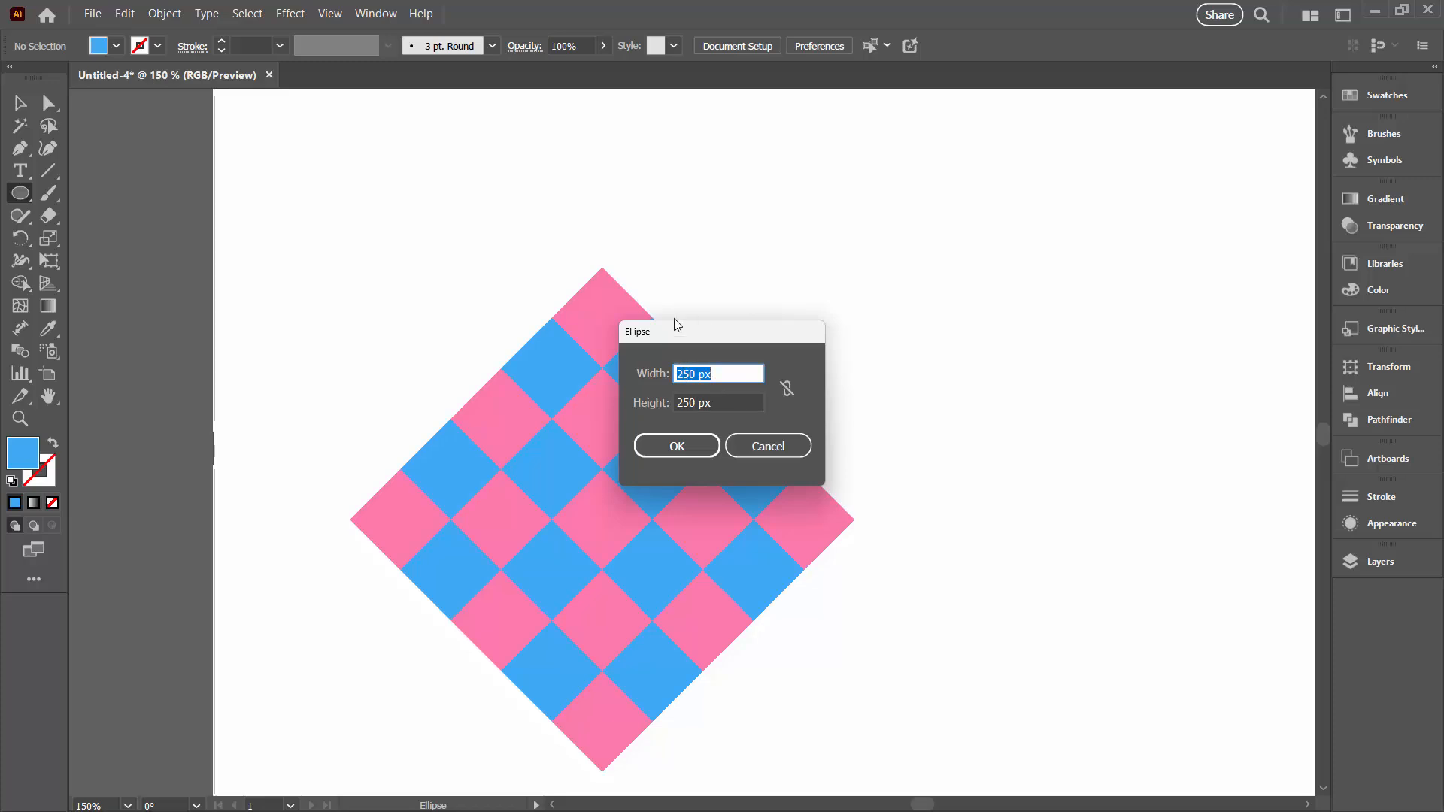
pyautogui.click(676, 446)
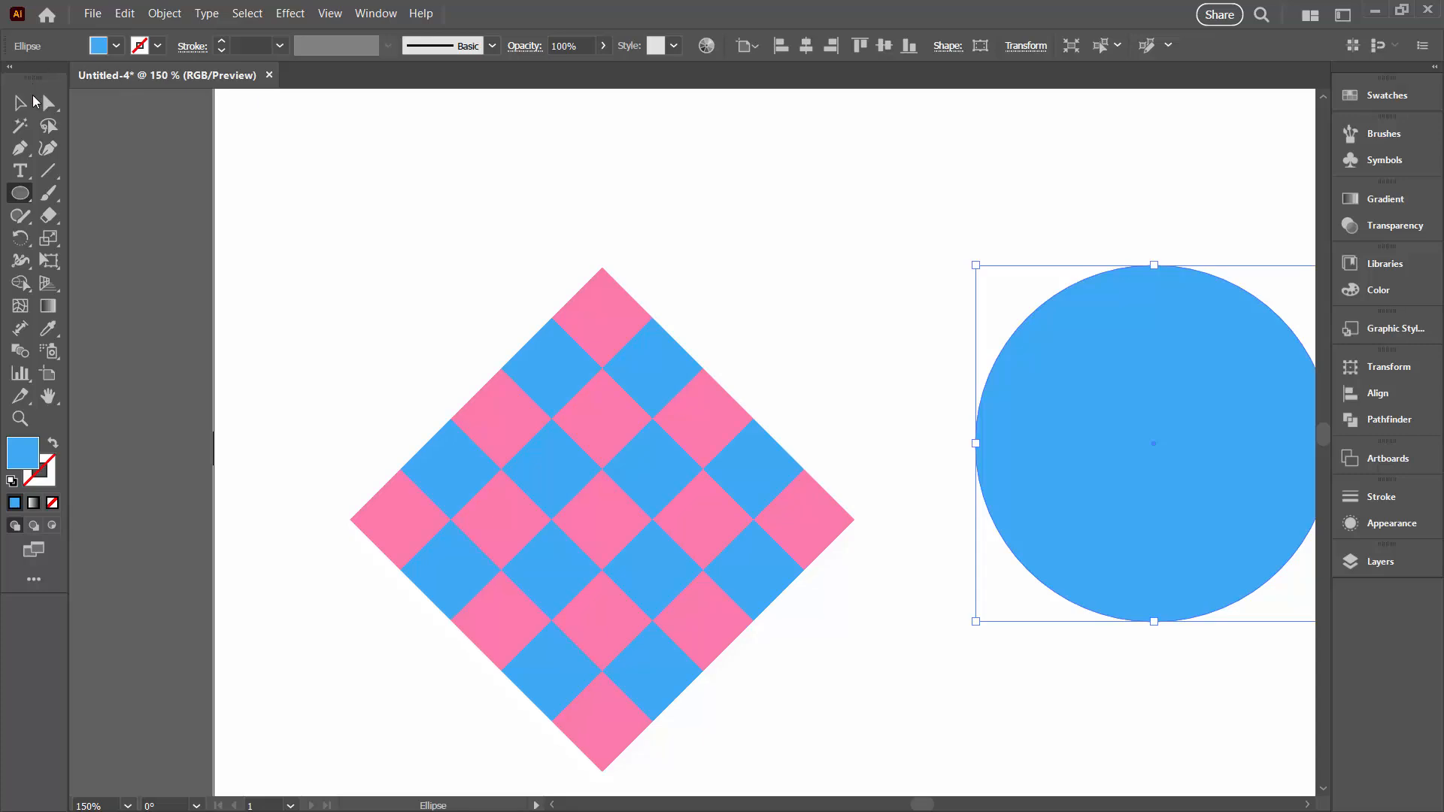
# Move the circle closer to the diamond, delete its rightmost anchor point and join the open path into a closed half circle.
pyautogui.click(48, 107)
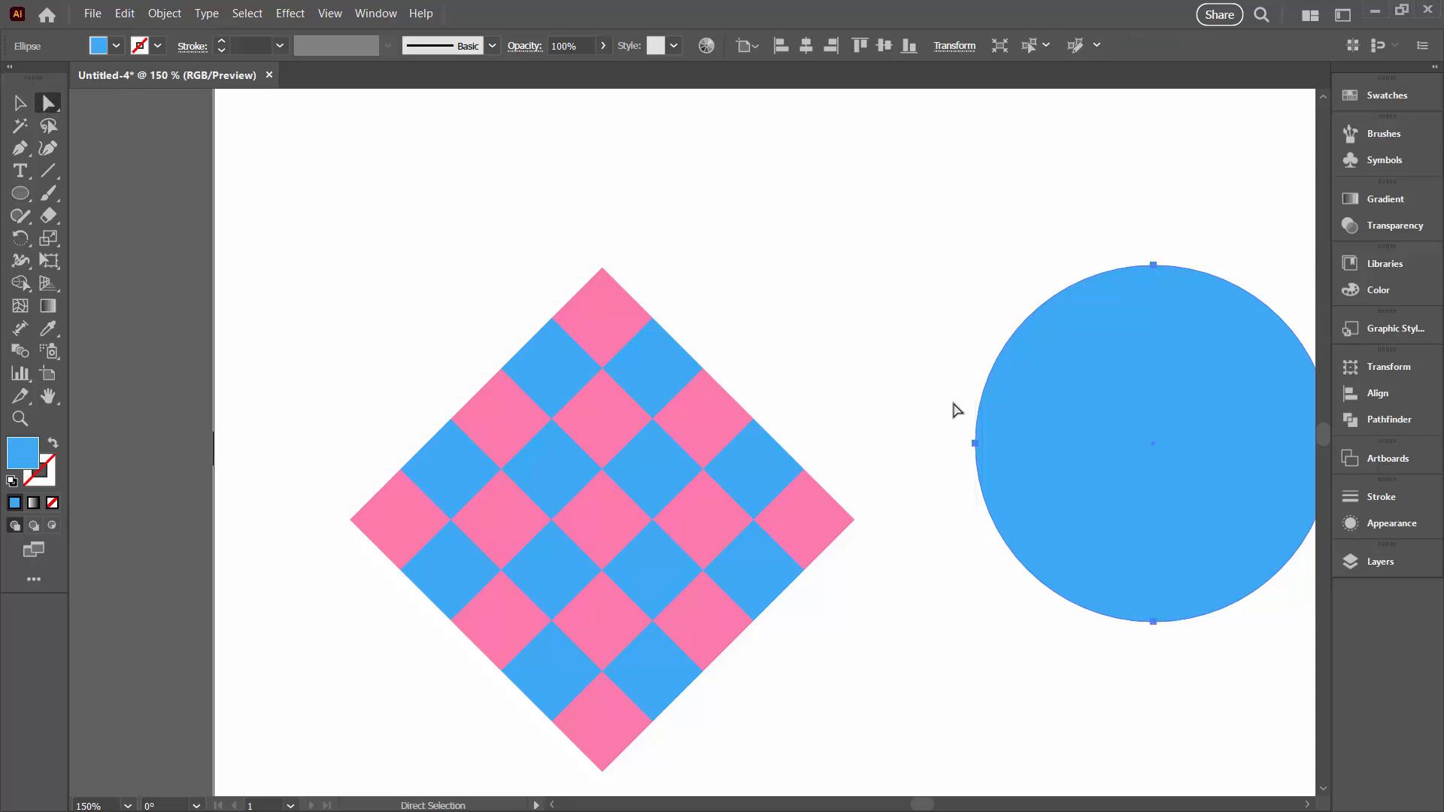
pyautogui.moveTo(1037, 413); pyautogui.dragTo(896, 354)
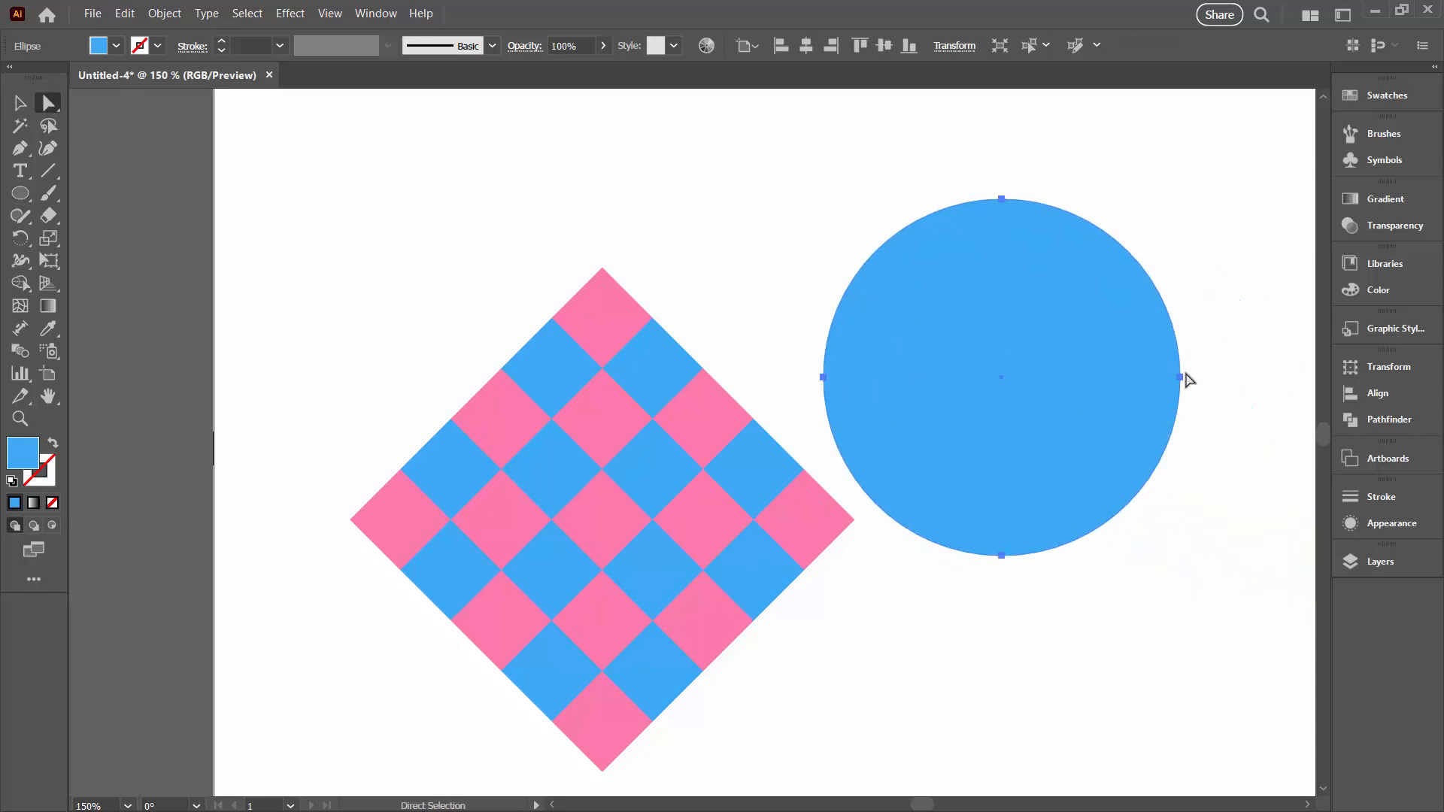
pyautogui.click(1180, 377)
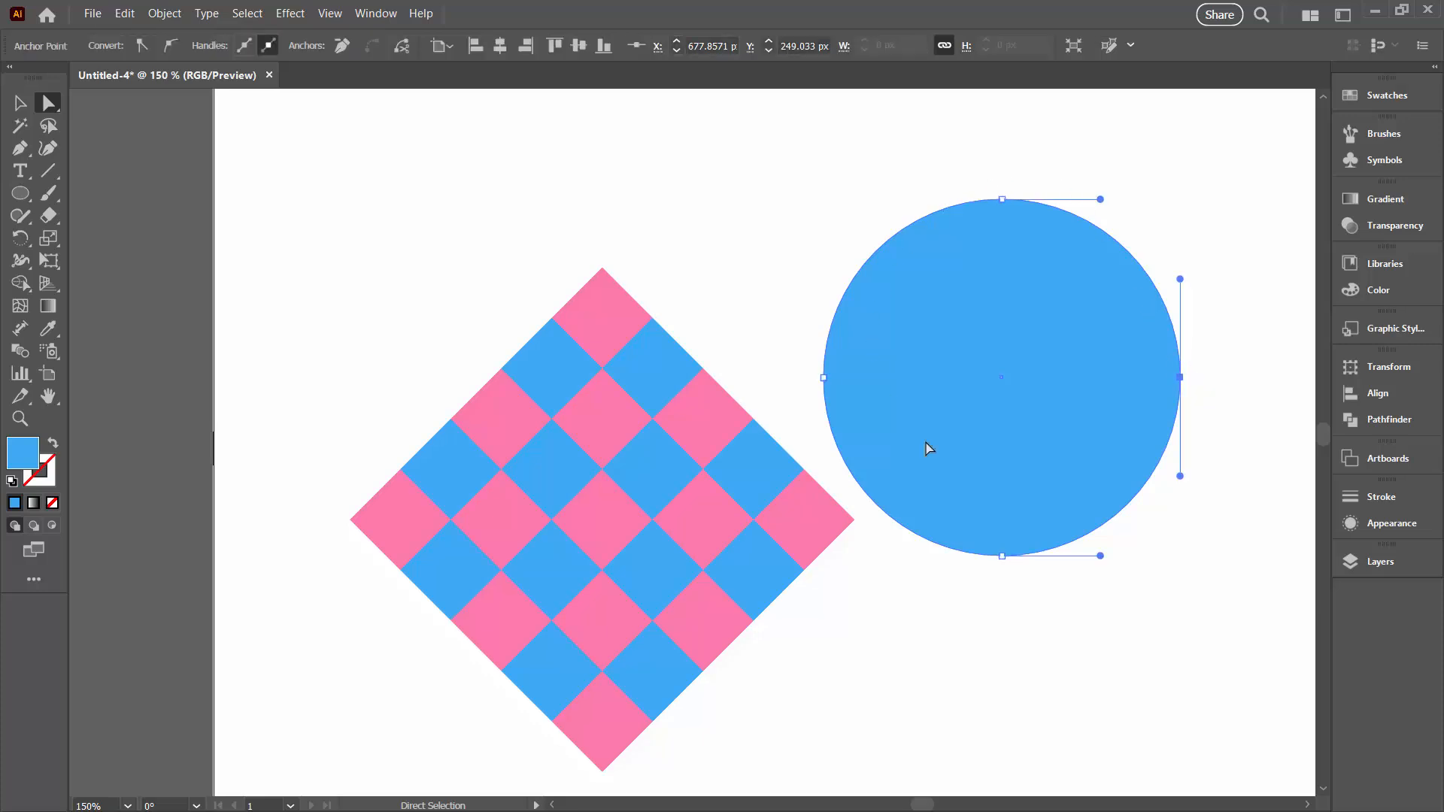
pyautogui.press('Delete')
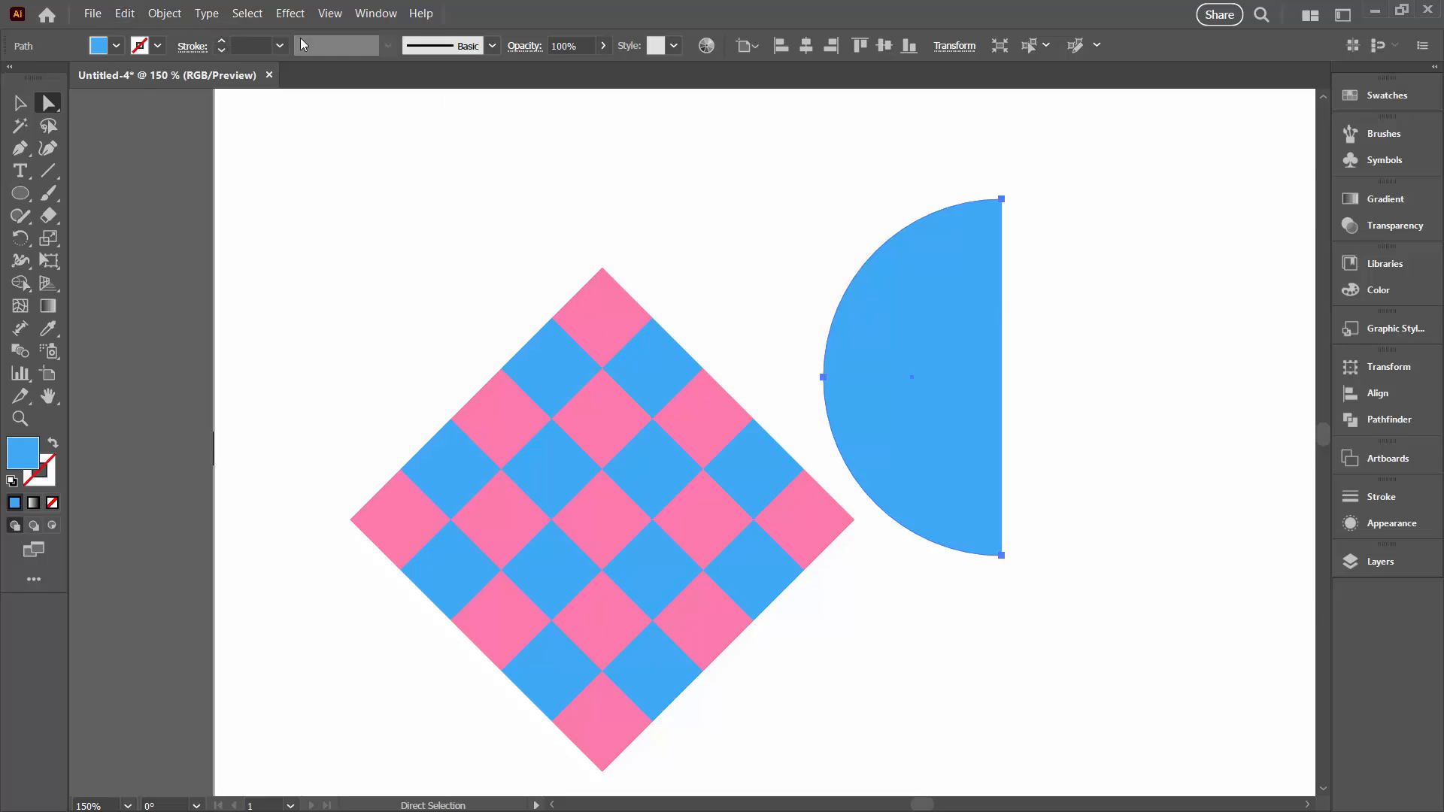
pyautogui.click(164, 13)
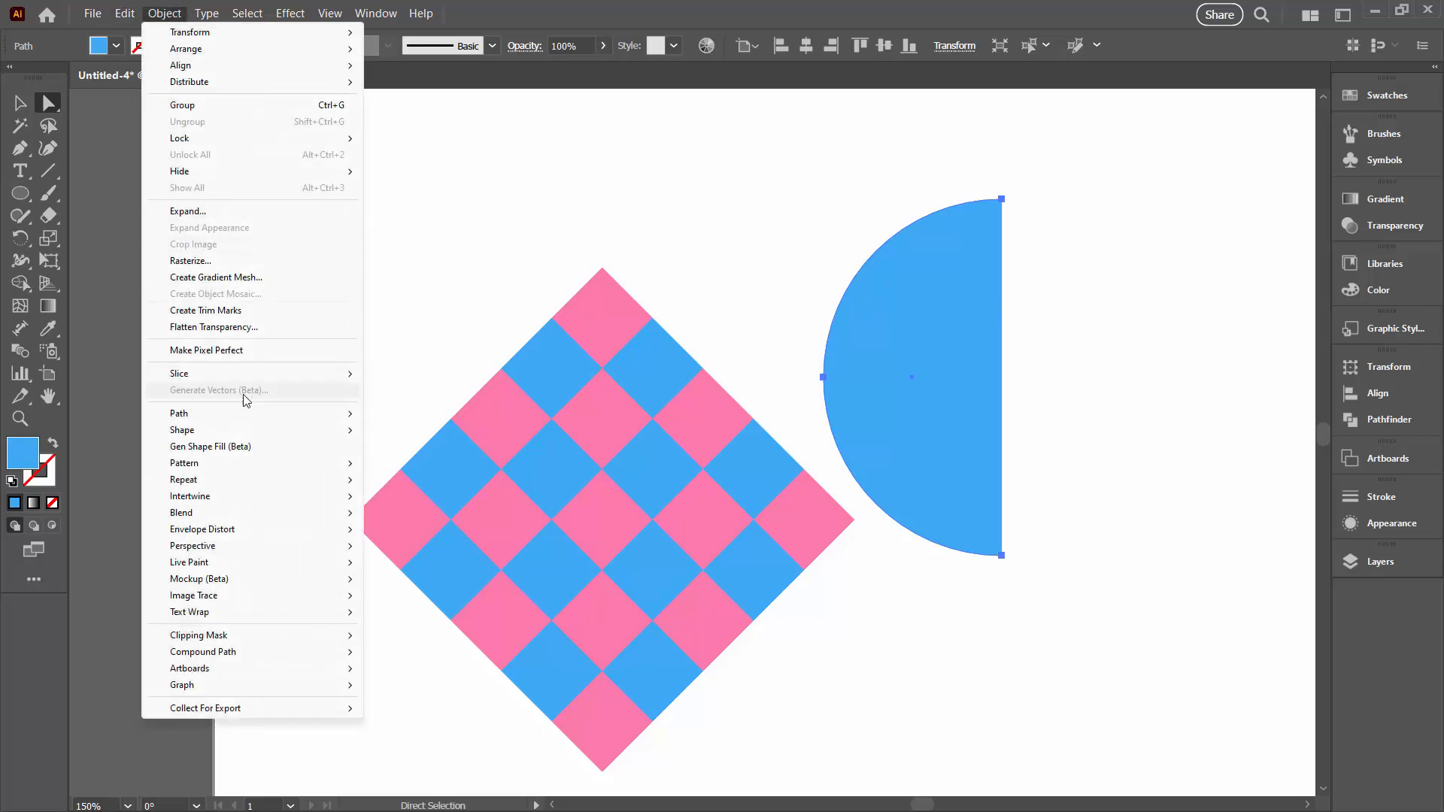
pyautogui.moveTo(331, 414)
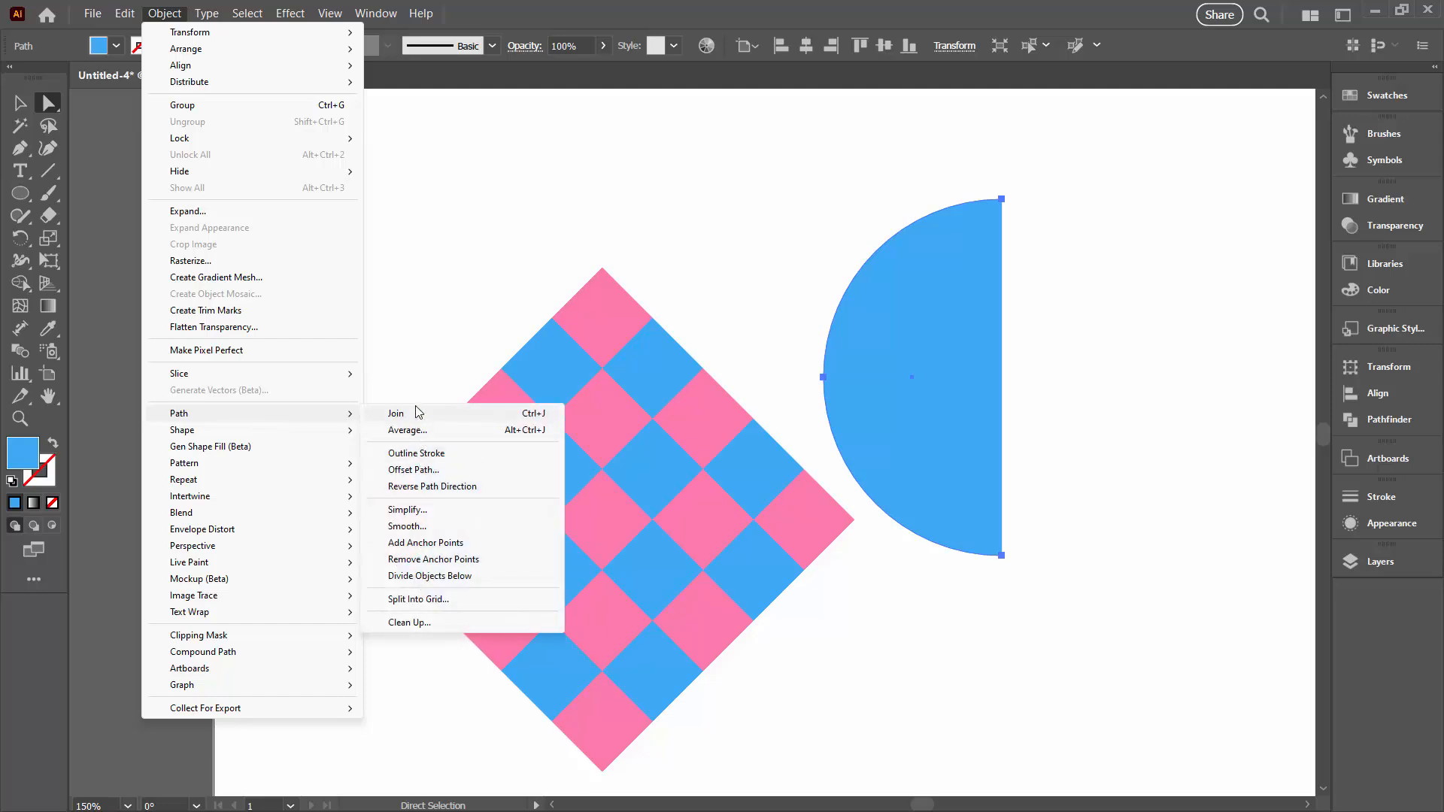
pyautogui.click(418, 414)
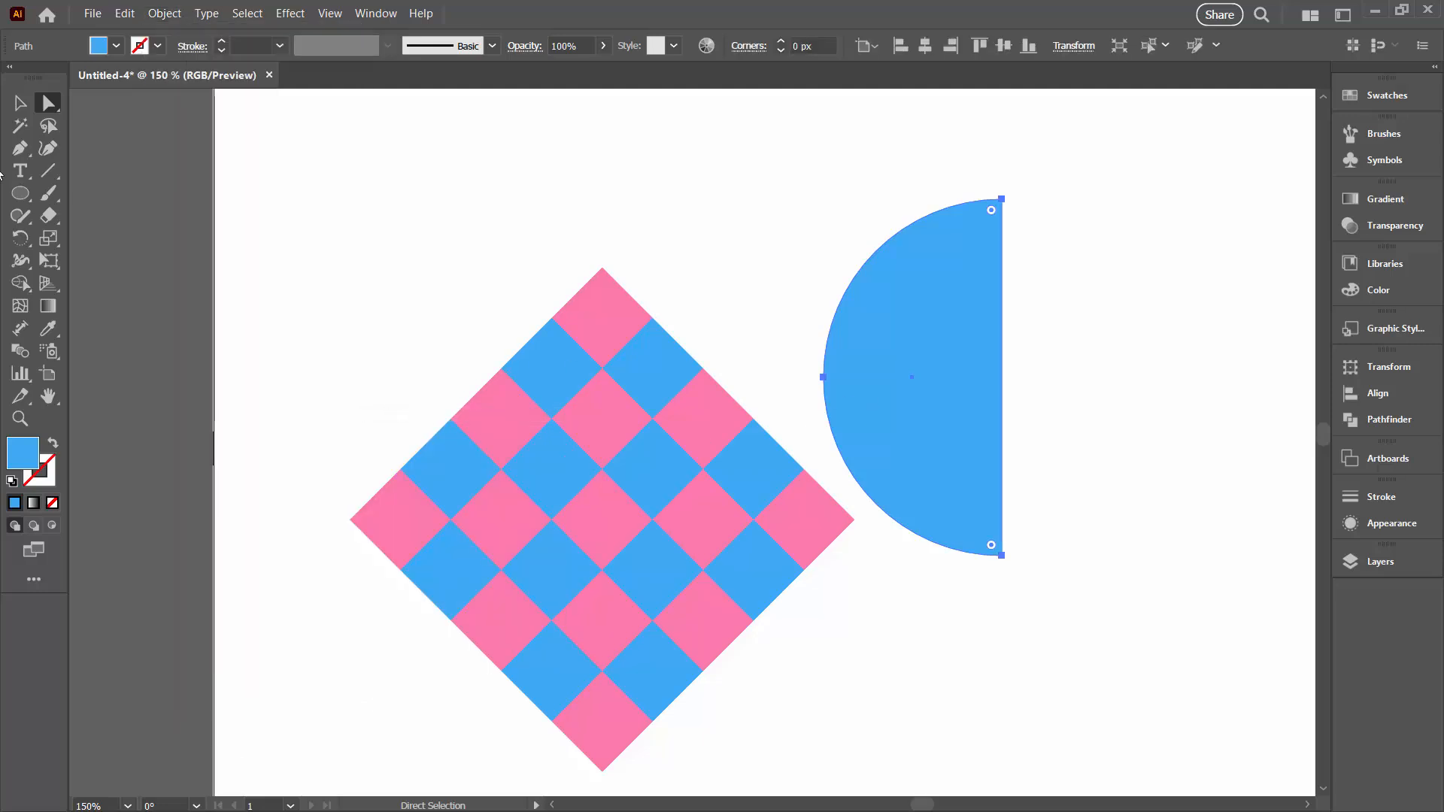
# Rotate the half circle by -45° and place its flat side flush against the diamond's upper-left edge.
pyautogui.click(20, 103)
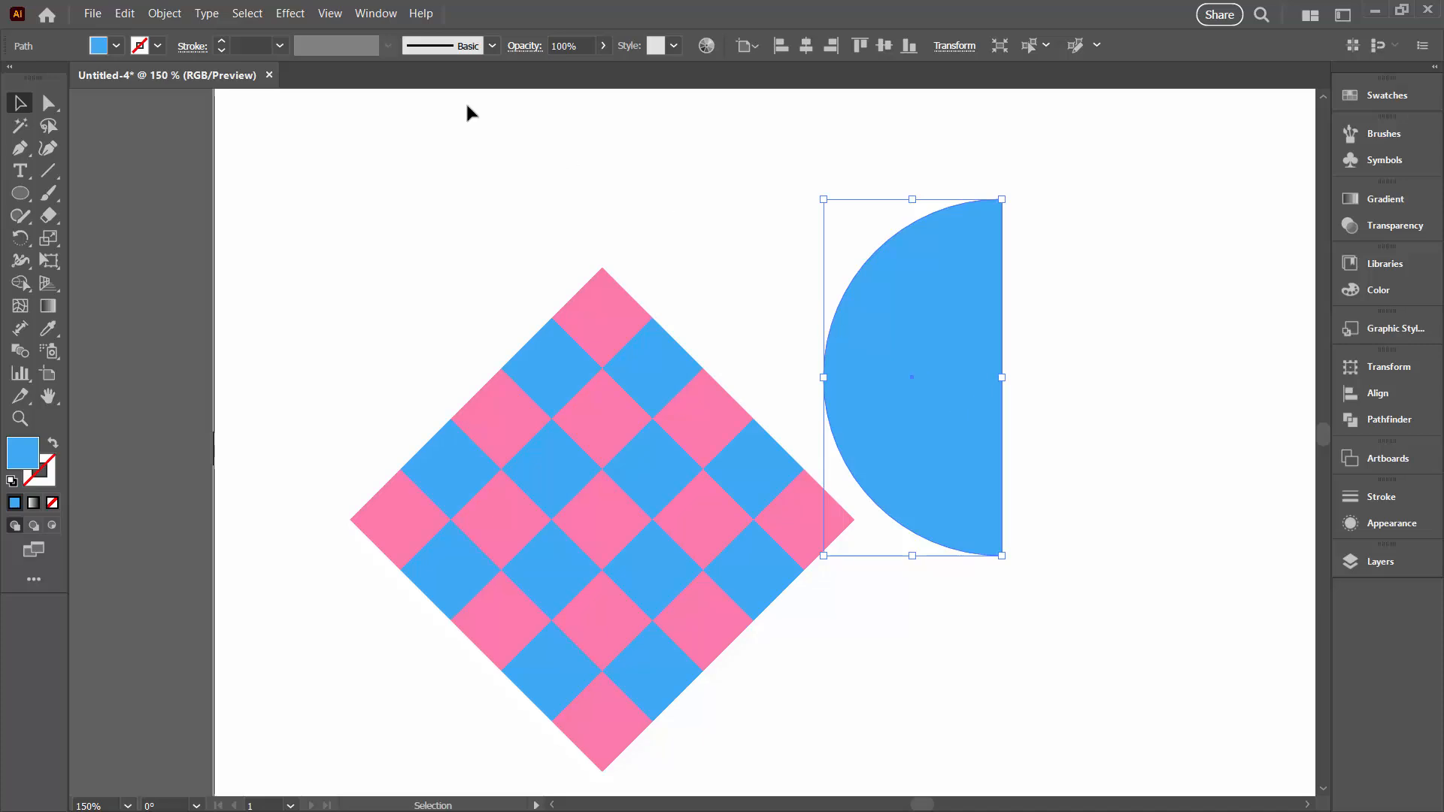
pyautogui.click(156, 14)
pyautogui.moveTo(248, 31)
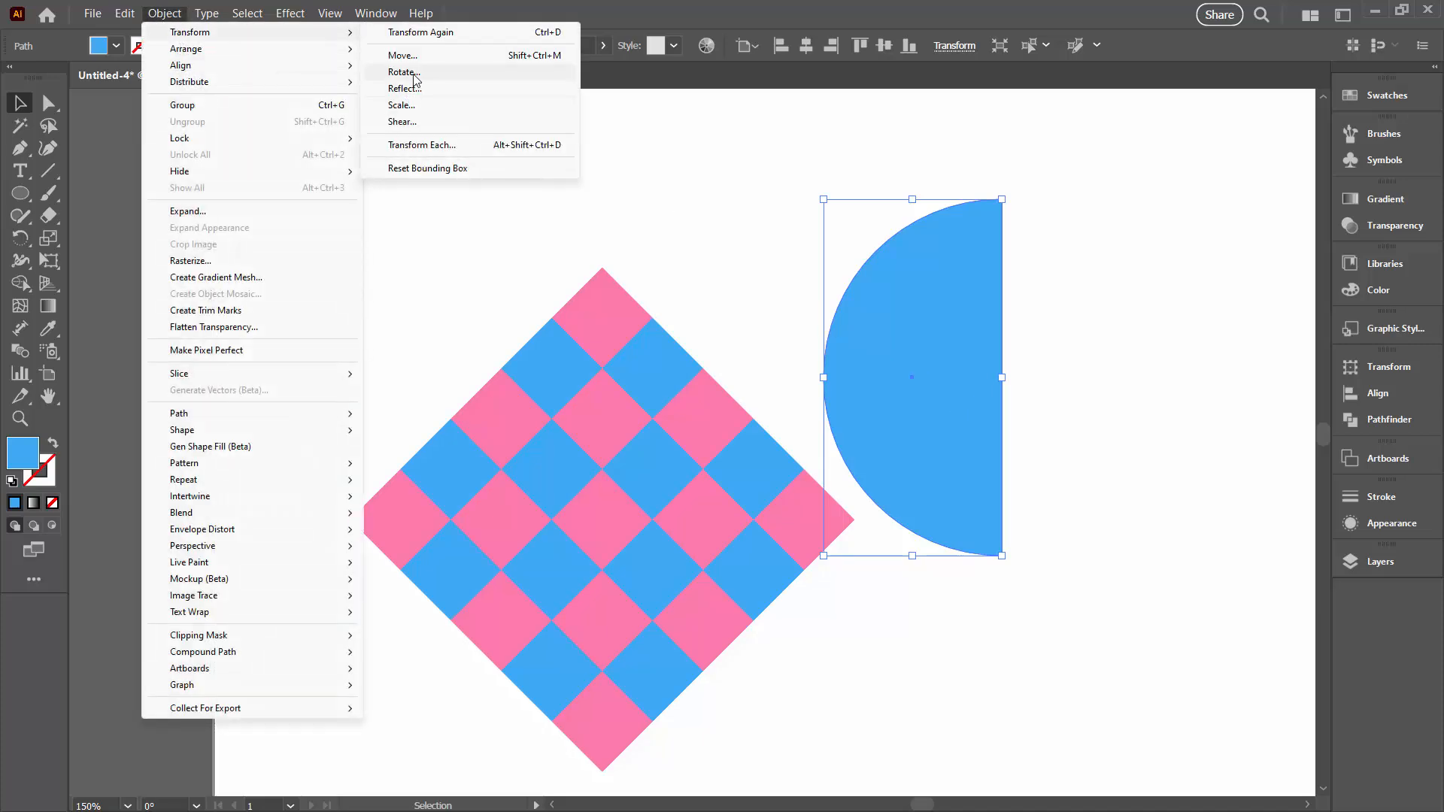
pyautogui.click(403, 72)
pyautogui.write('-45')
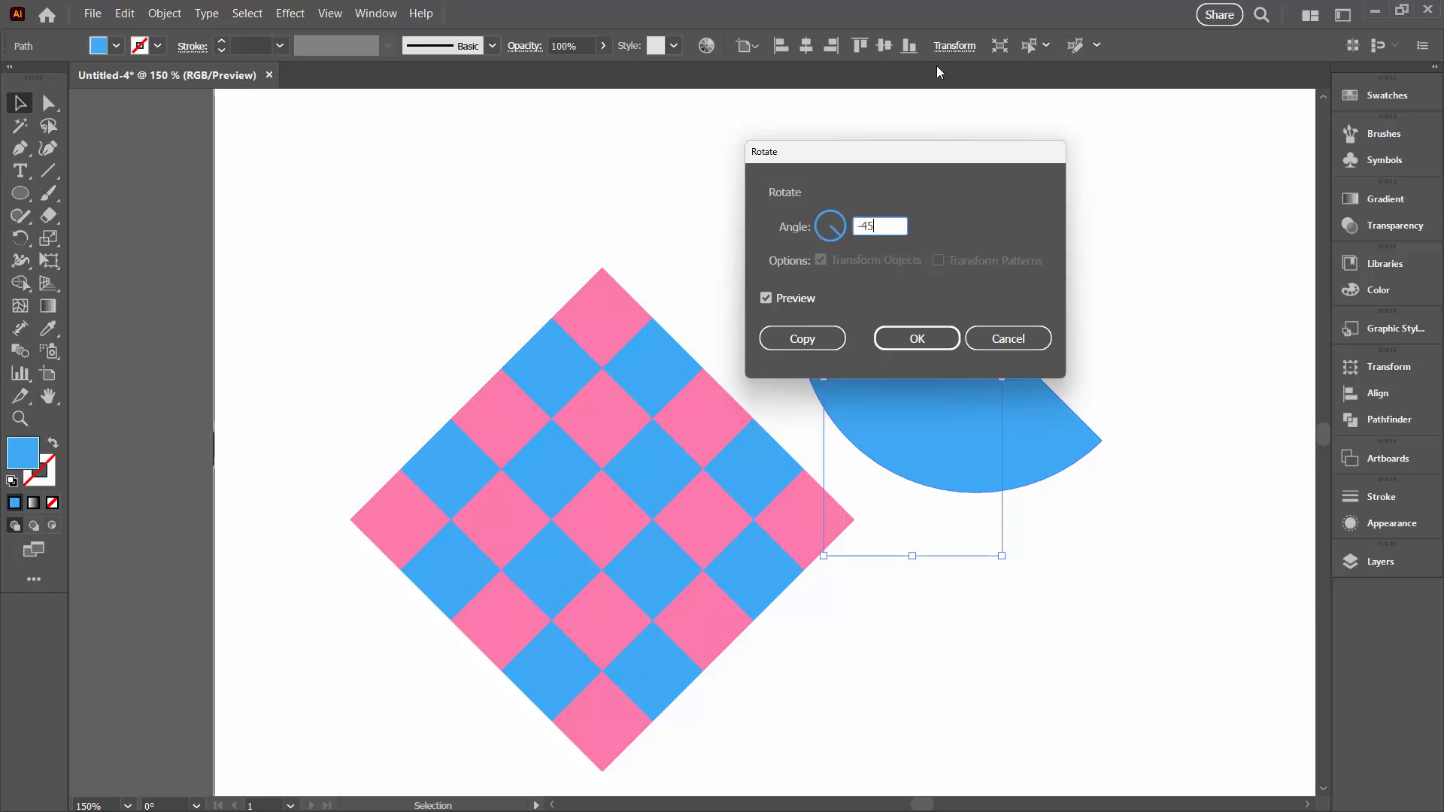
pyautogui.press('Tab')
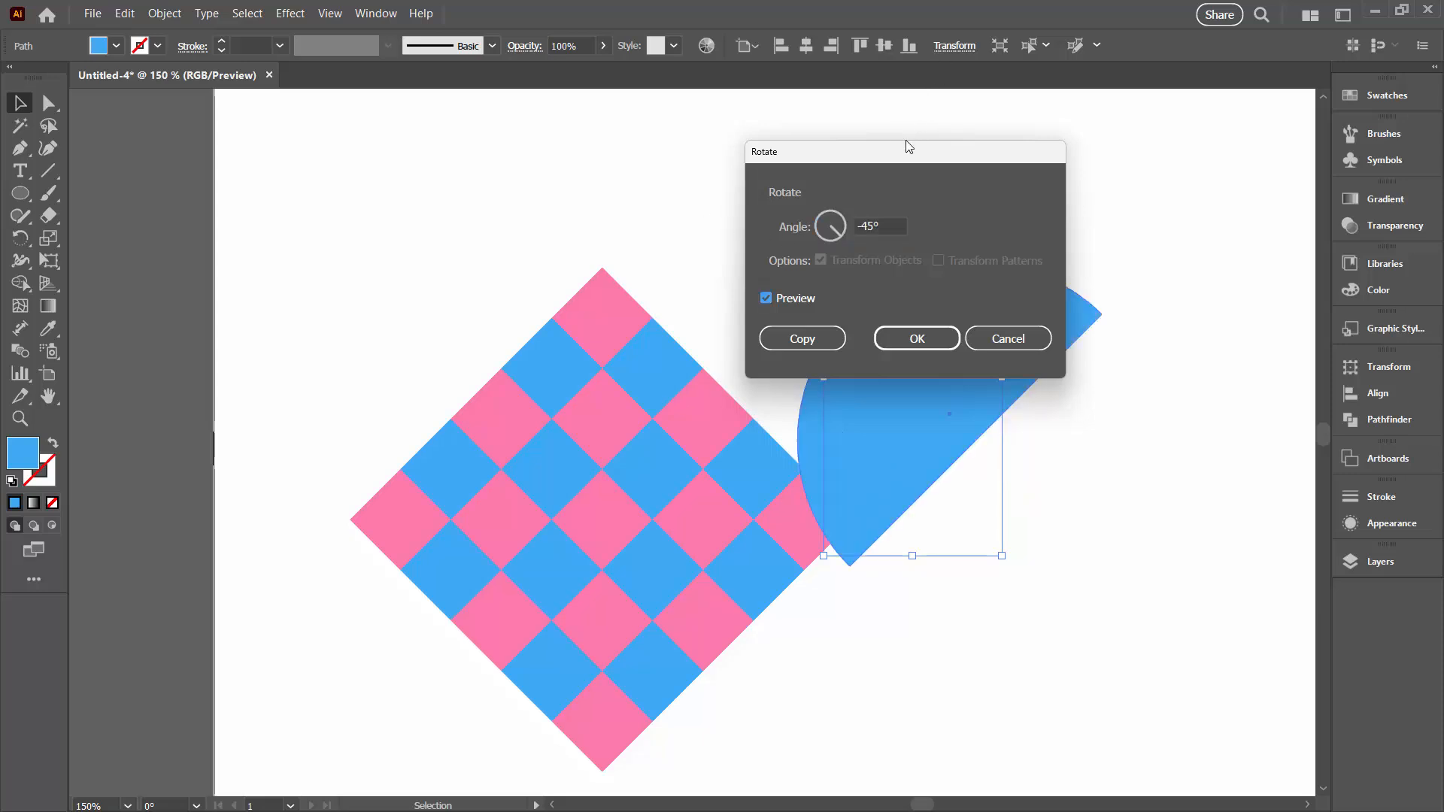
pyautogui.moveTo(882, 160); pyautogui.dragTo(1126, 524)
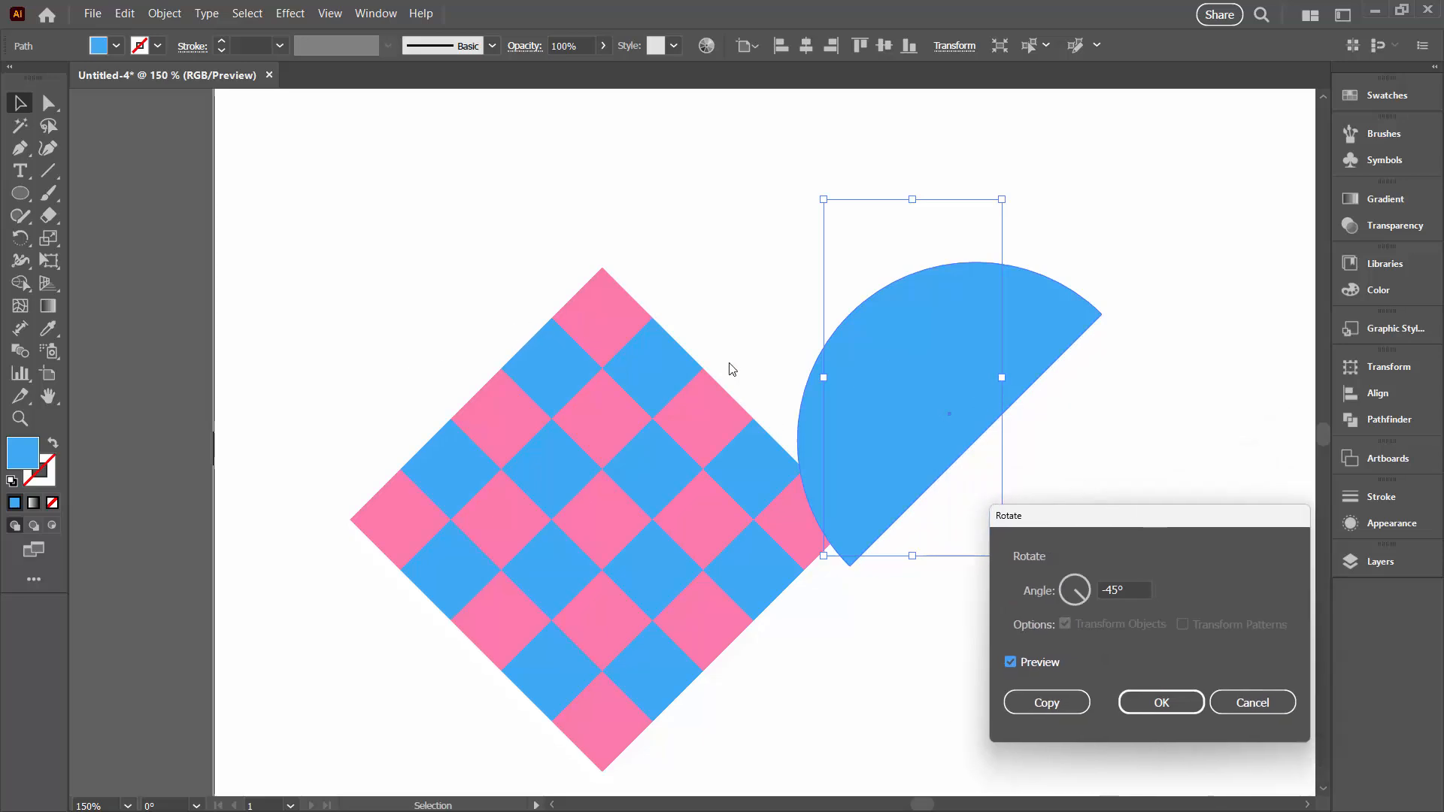
pyautogui.click(1162, 703)
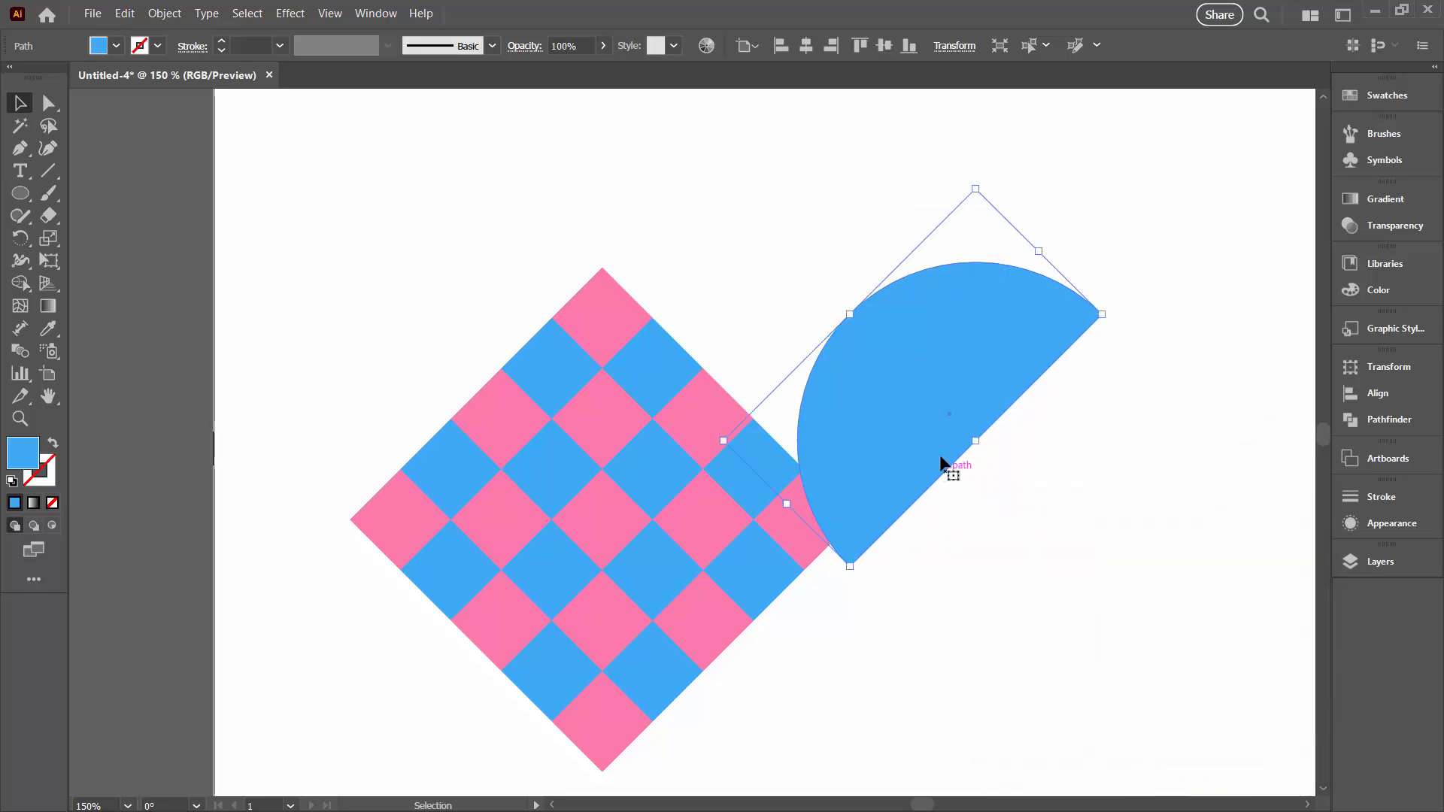
pyautogui.moveTo(811, 405); pyautogui.dragTo(413, 368)
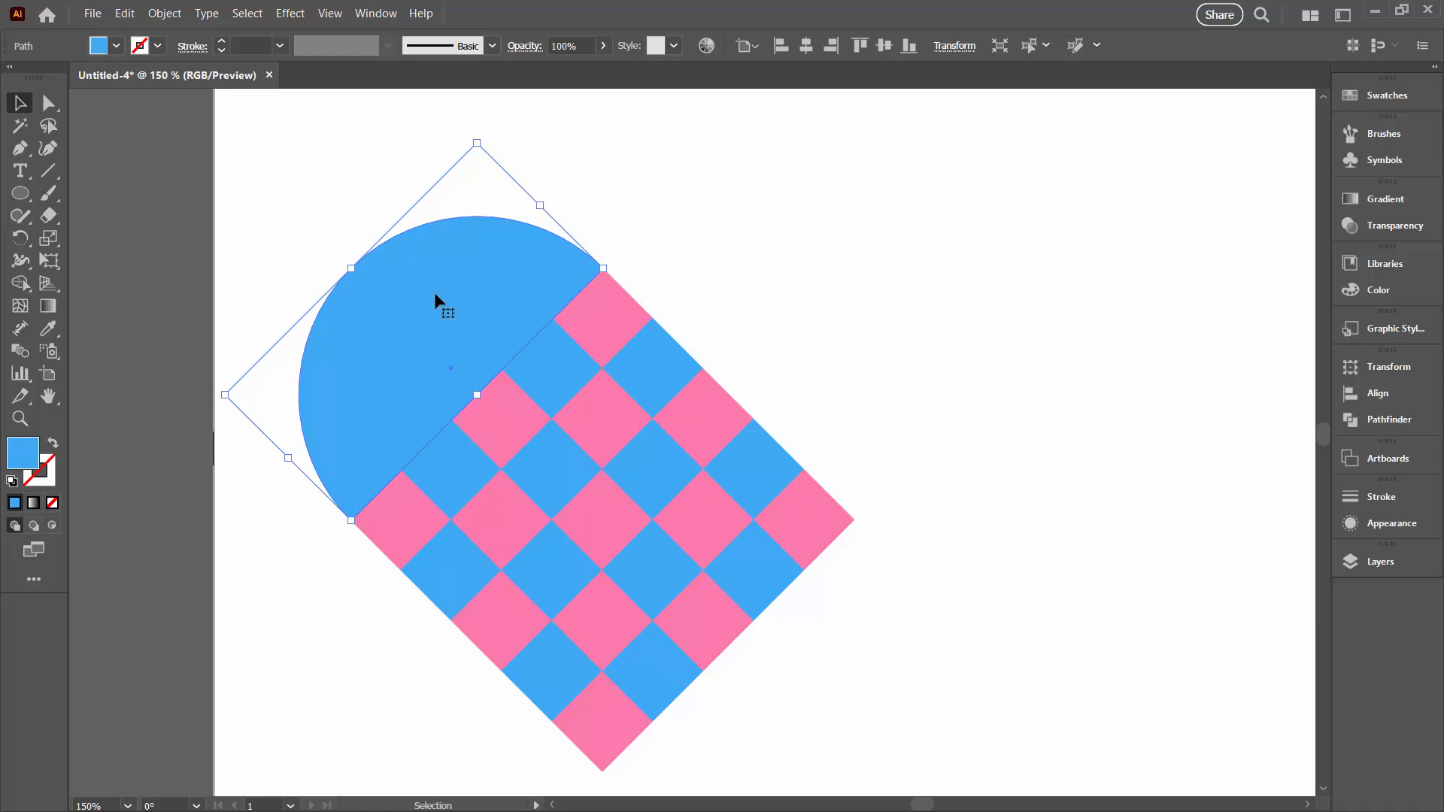
# Make a copy of the half circle rotated by -90° and place it against the diamond's upper-right edge to complete the heart.
pyautogui.click(161, 13)
pyautogui.moveTo(226, 32)
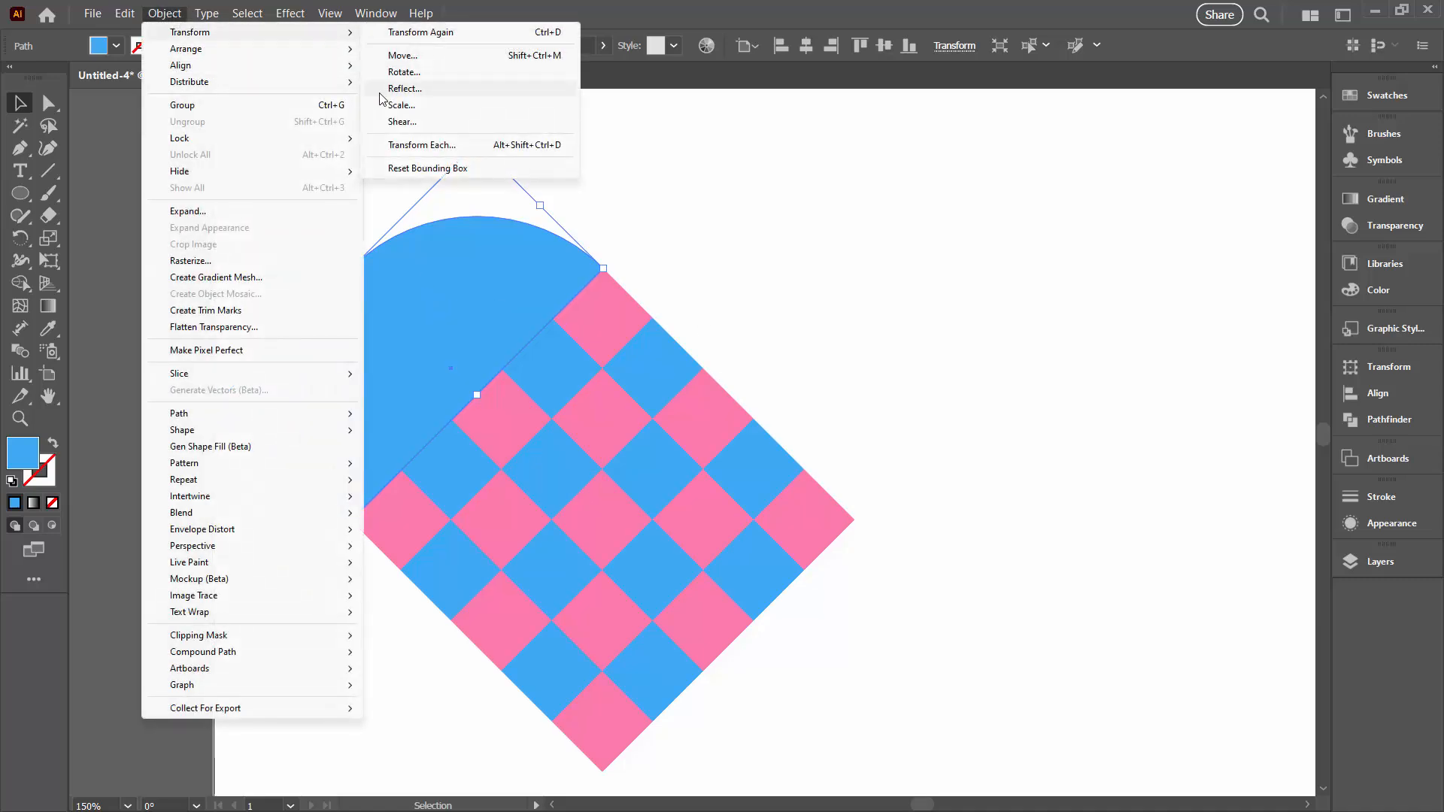
pyautogui.click(404, 71)
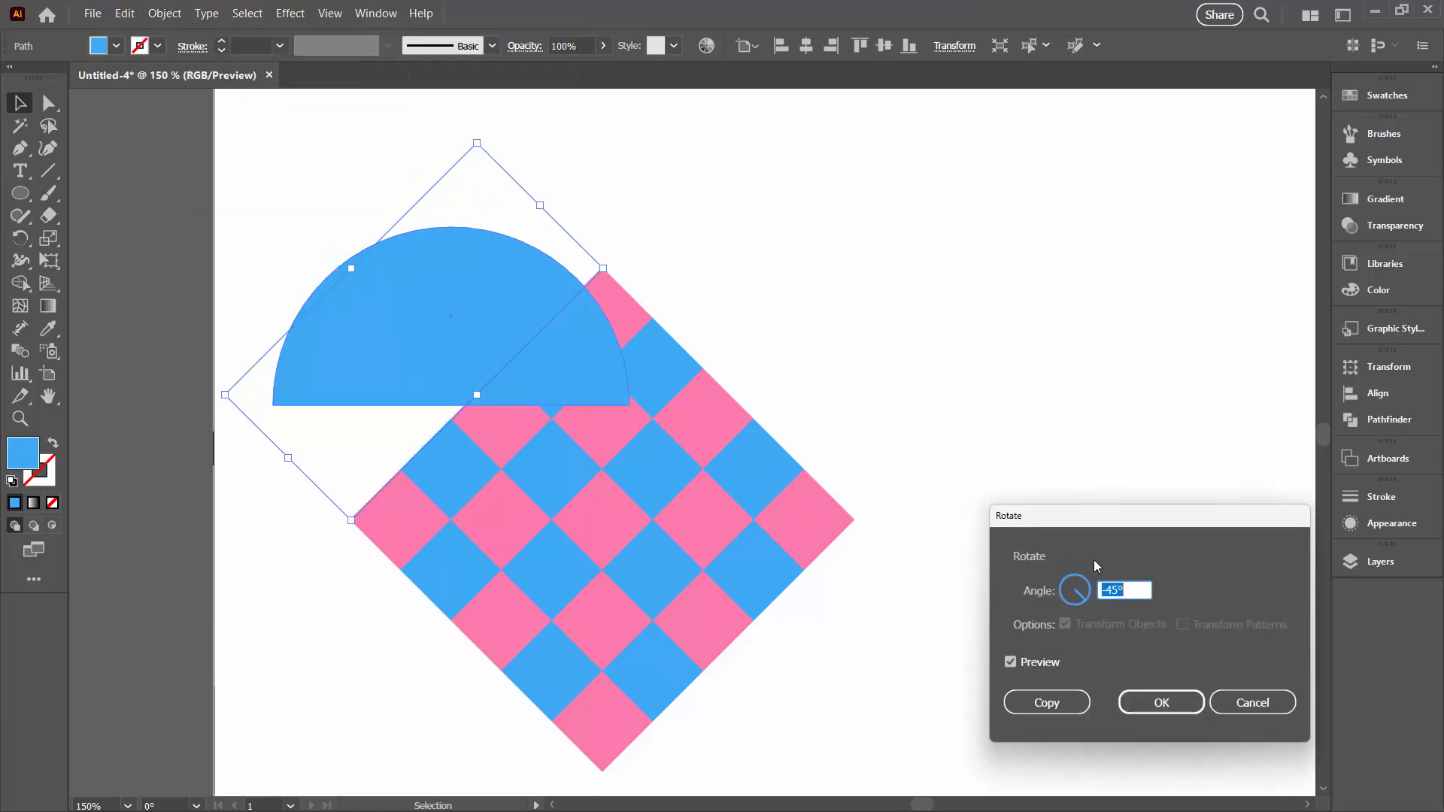
pyautogui.press('Tab')
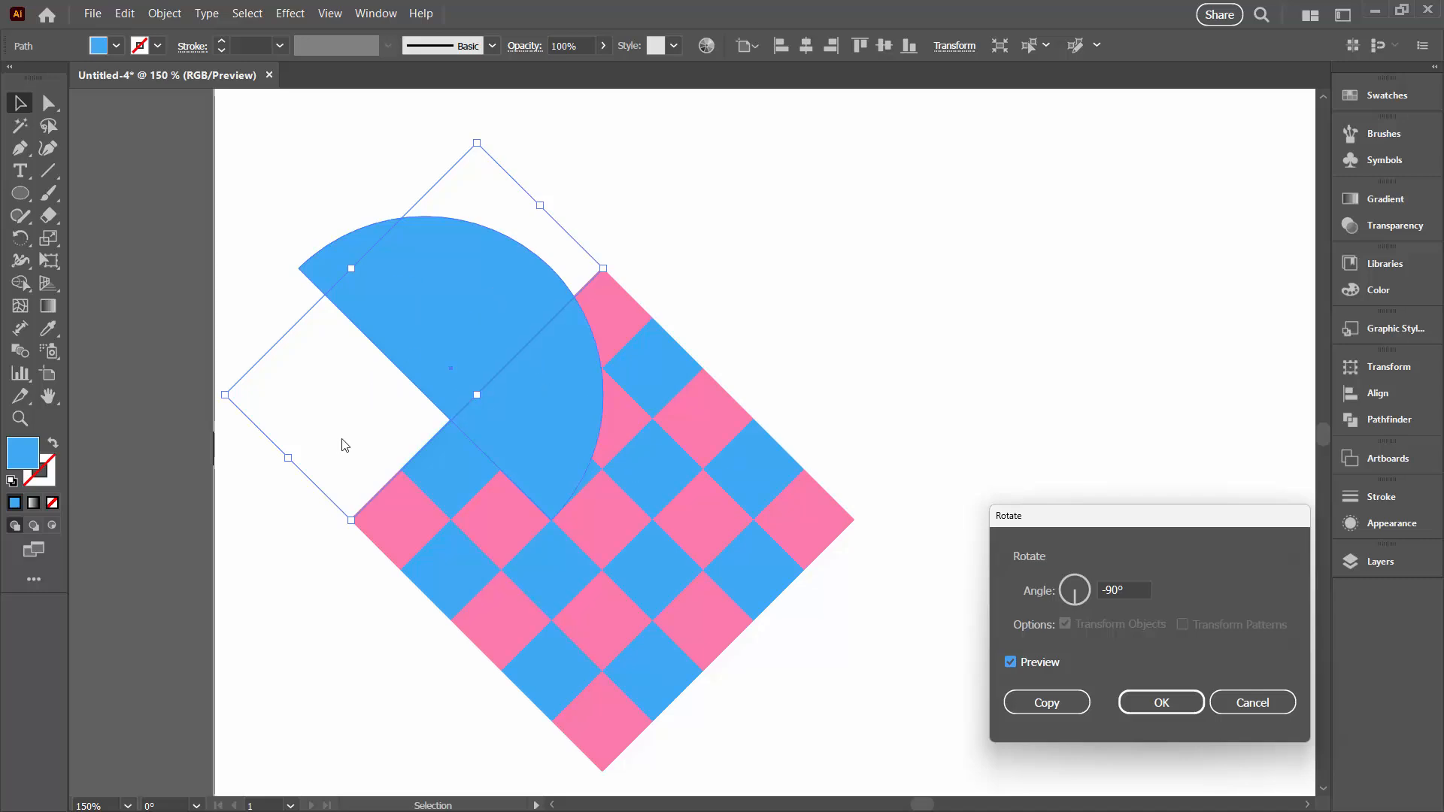
pyautogui.click(1035, 703)
pyautogui.moveTo(516, 346); pyautogui.dragTo(797, 335)
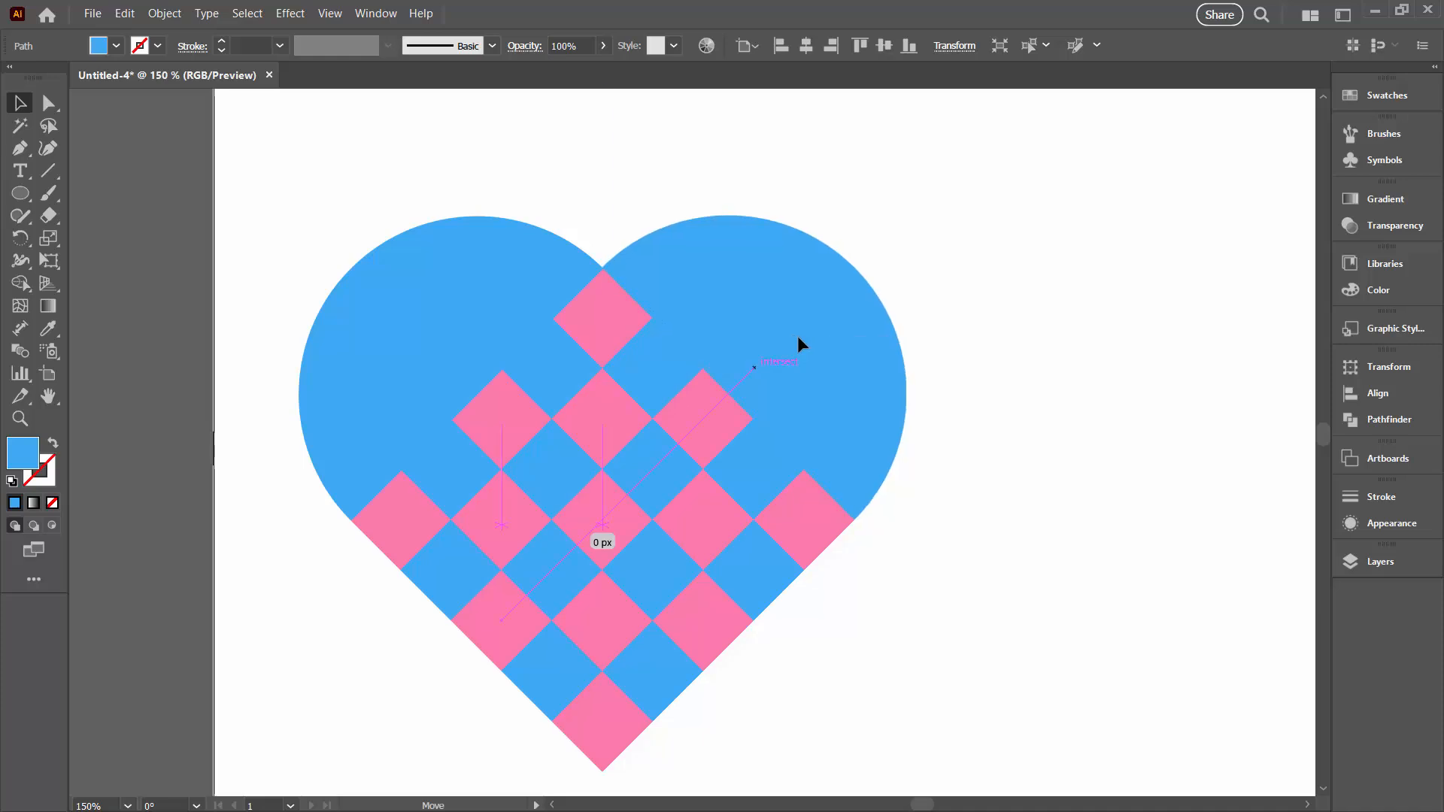
pyautogui.click(798, 336)
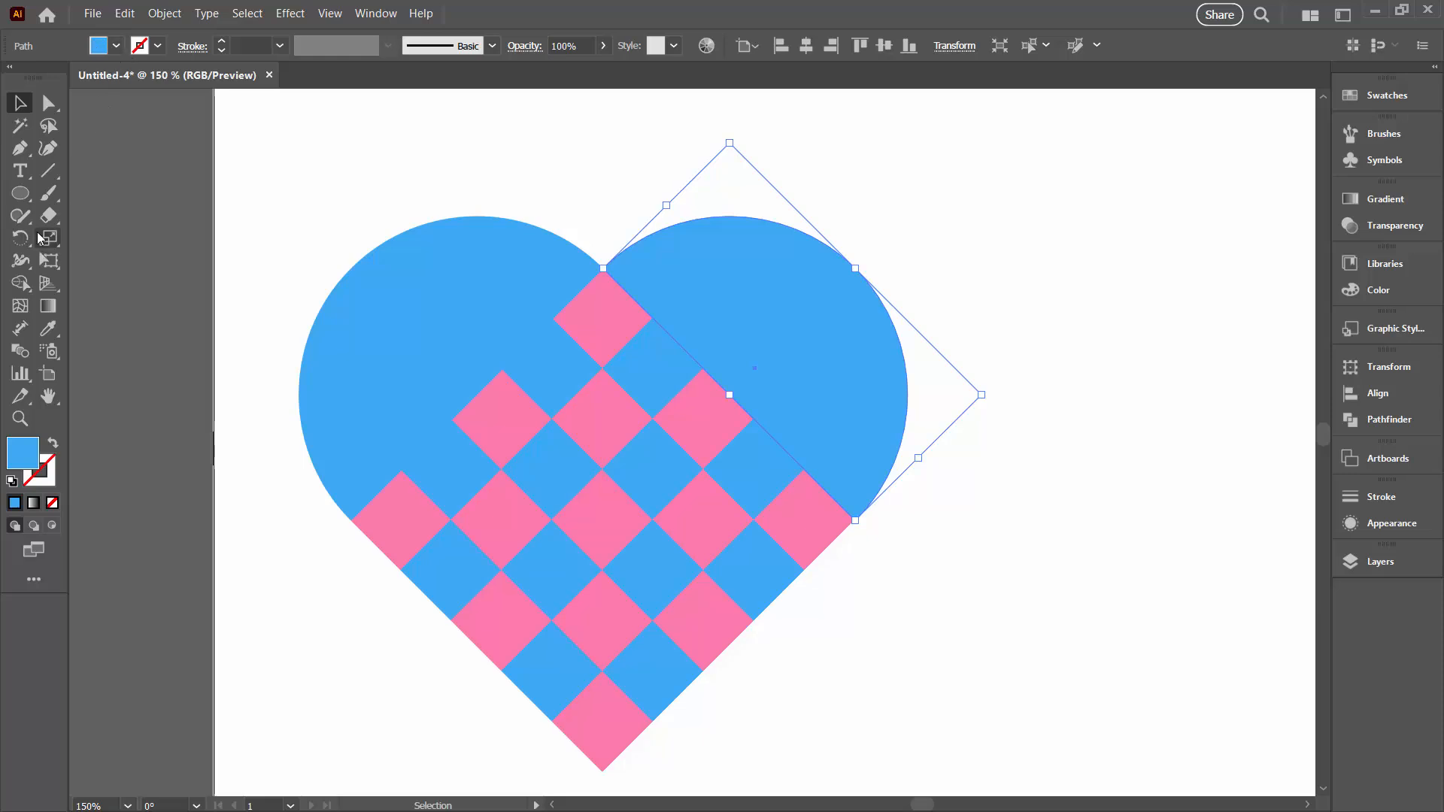
# Recolor the upper-right half circle pink by sampling a pink square with the Eyedropper.
pyautogui.click(49, 332)
pyautogui.click(504, 398)
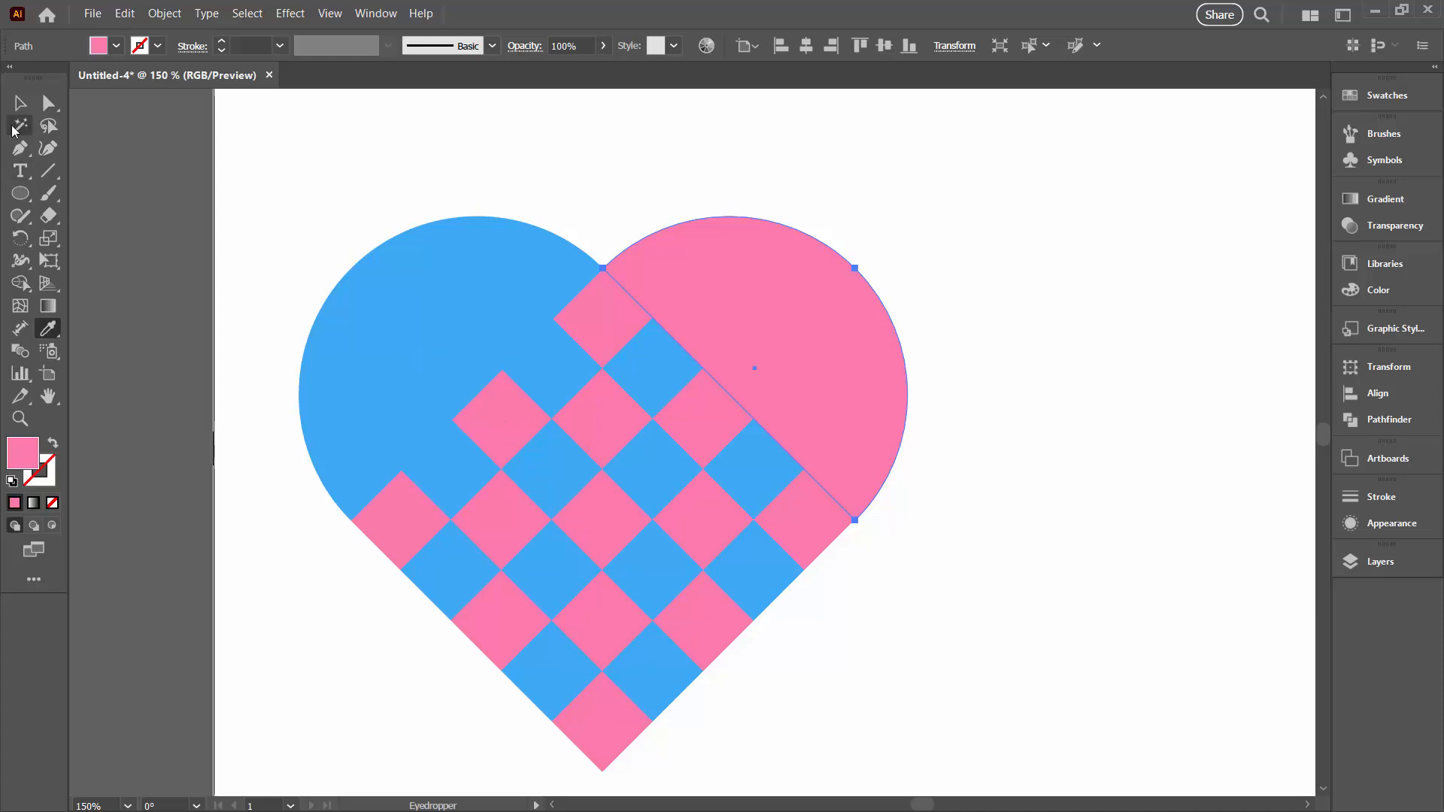
pyautogui.click(21, 106)
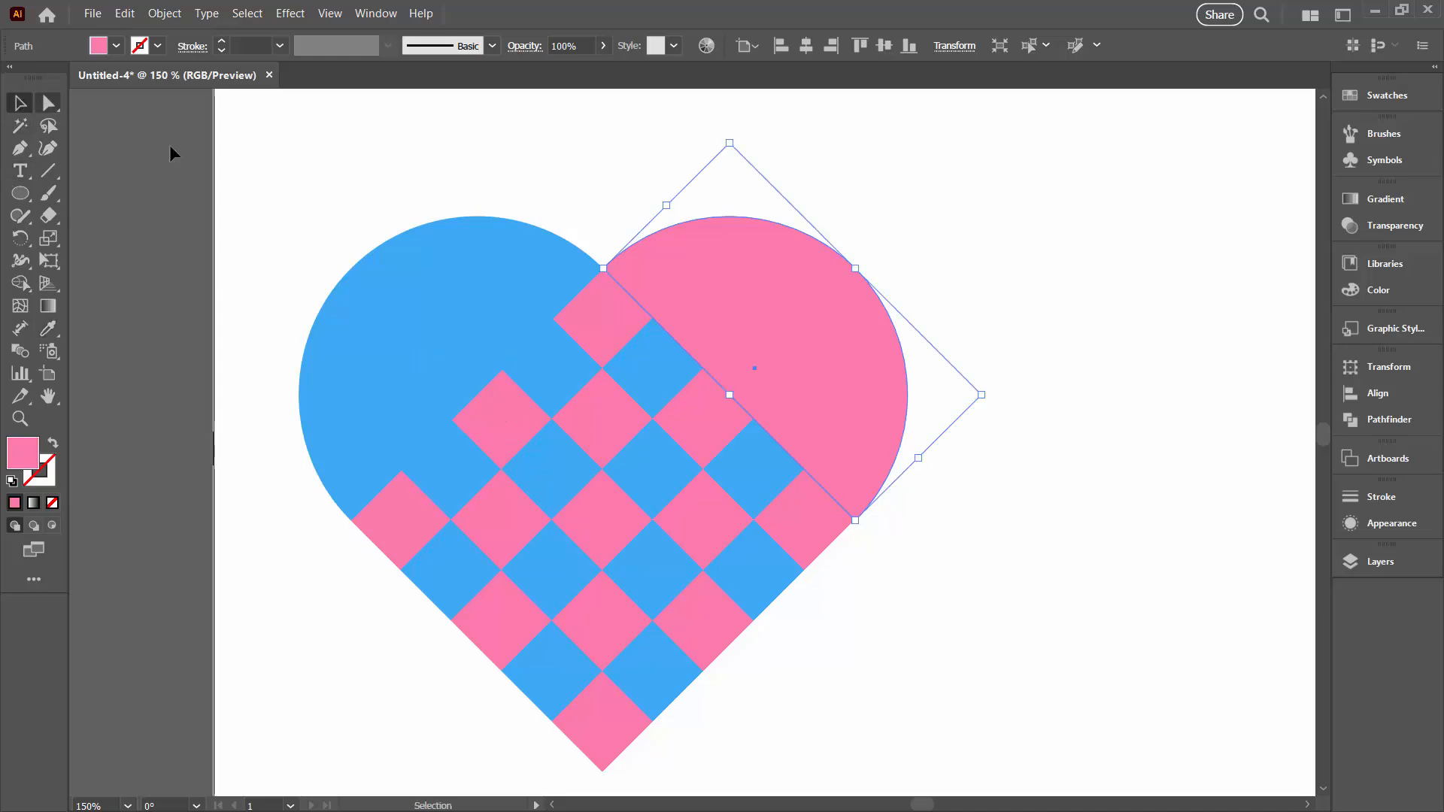
pyautogui.click(237, 176)
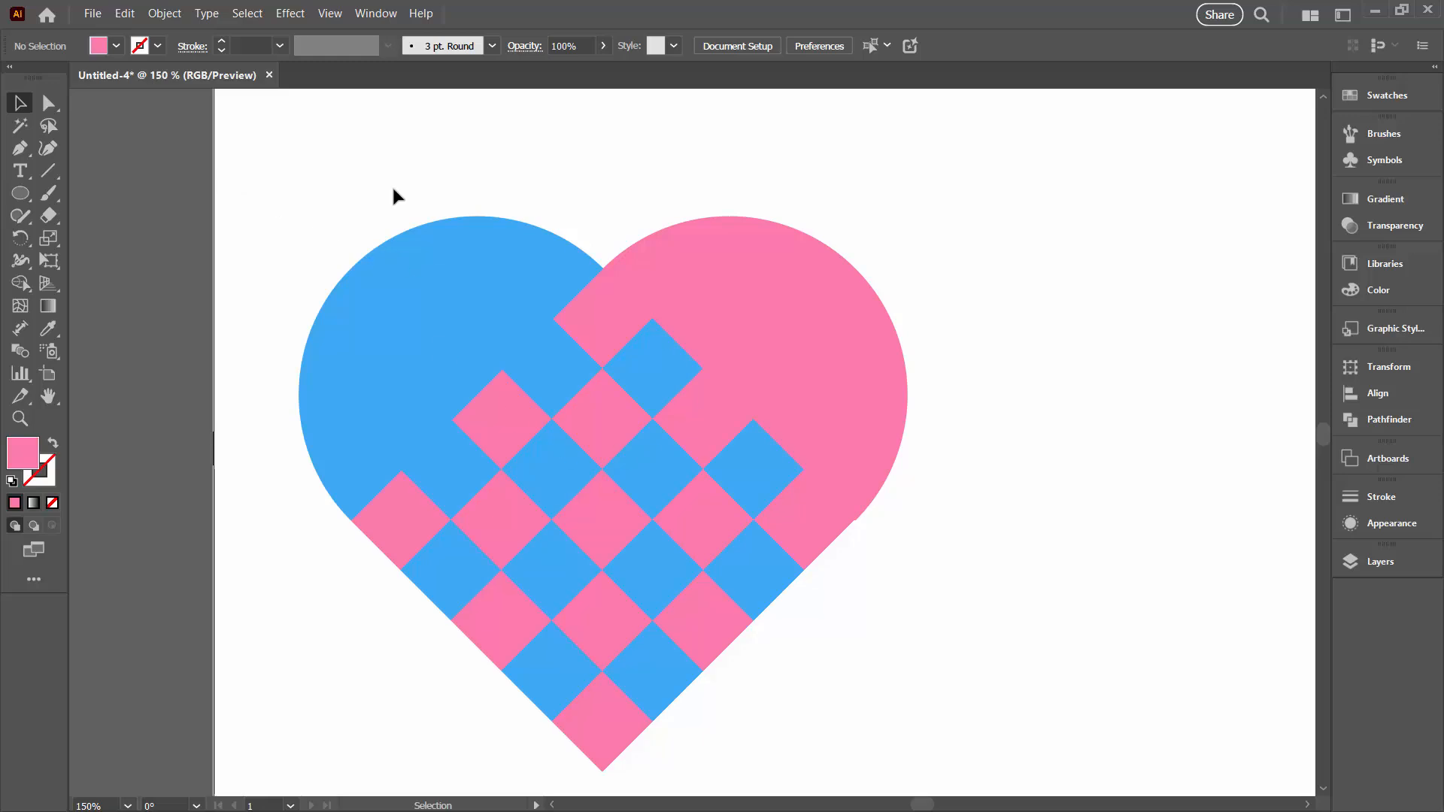
# Shift the pink half circle slightly so that its ends line up with the diamond's corners.
pyautogui.click(819, 364)
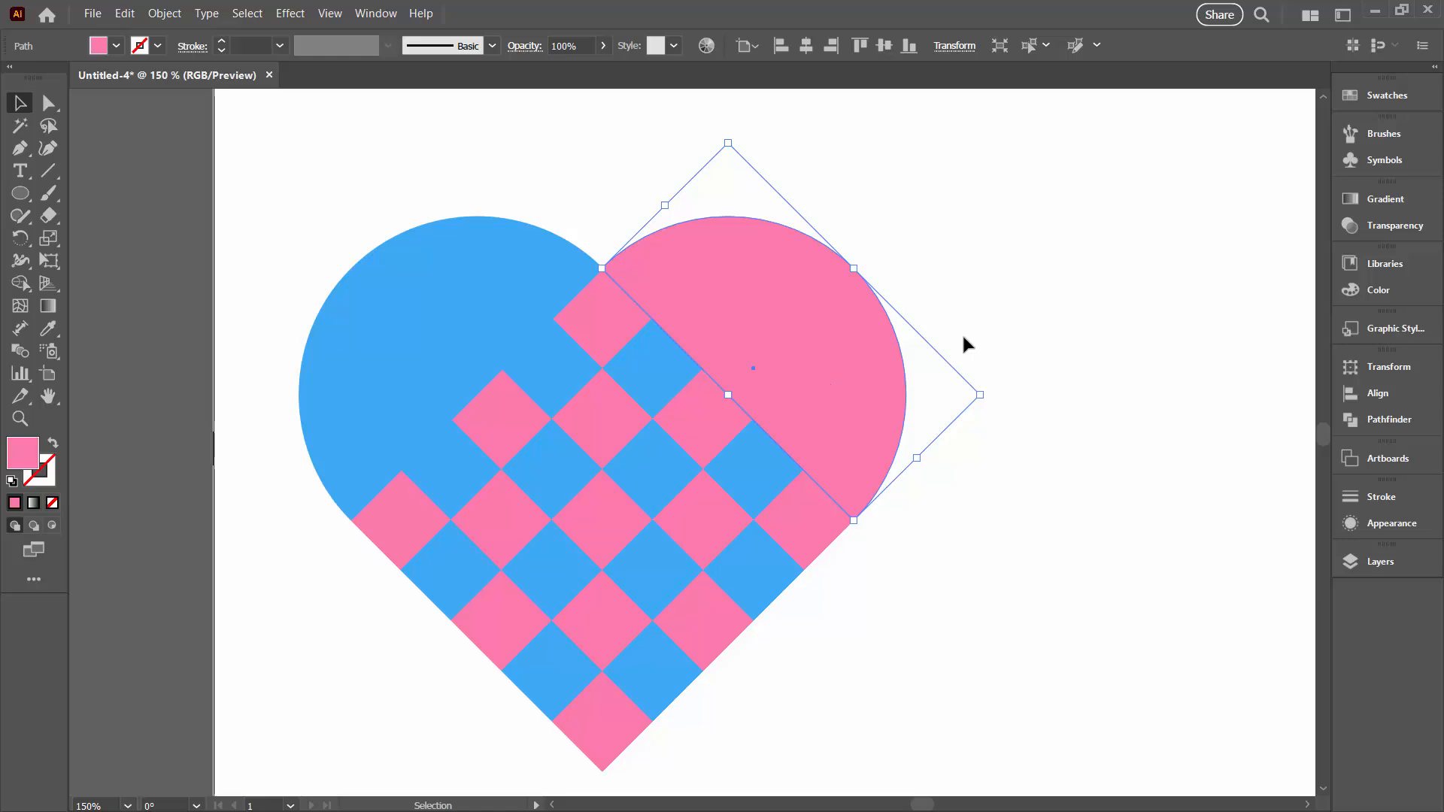
pyautogui.moveTo(772, 300); pyautogui.dragTo(774, 300)
pyautogui.click(1020, 491)
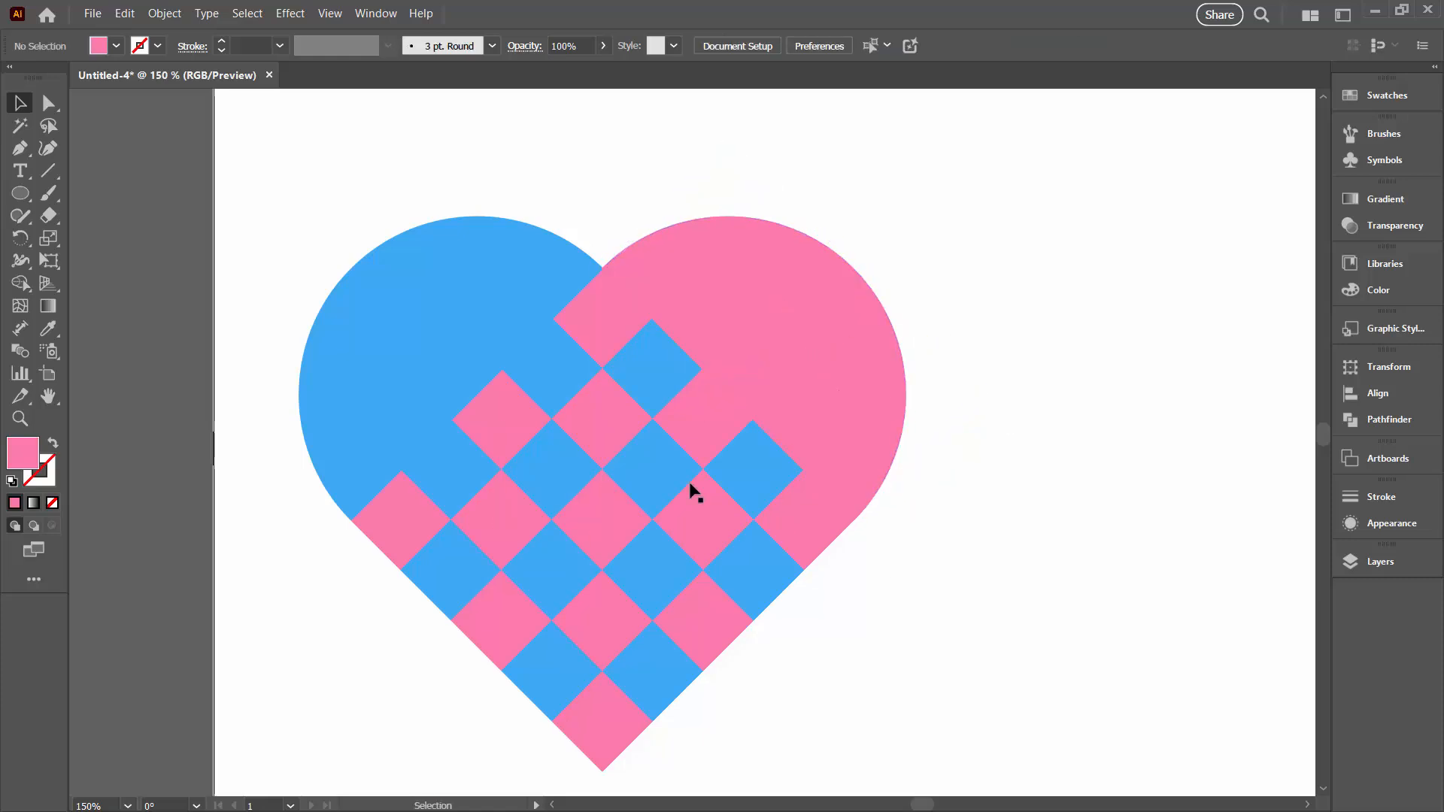
# Group all parts of the heart and move the group slightly up and to the right.
pyautogui.moveTo(247, 180); pyautogui.dragTo(974, 760)
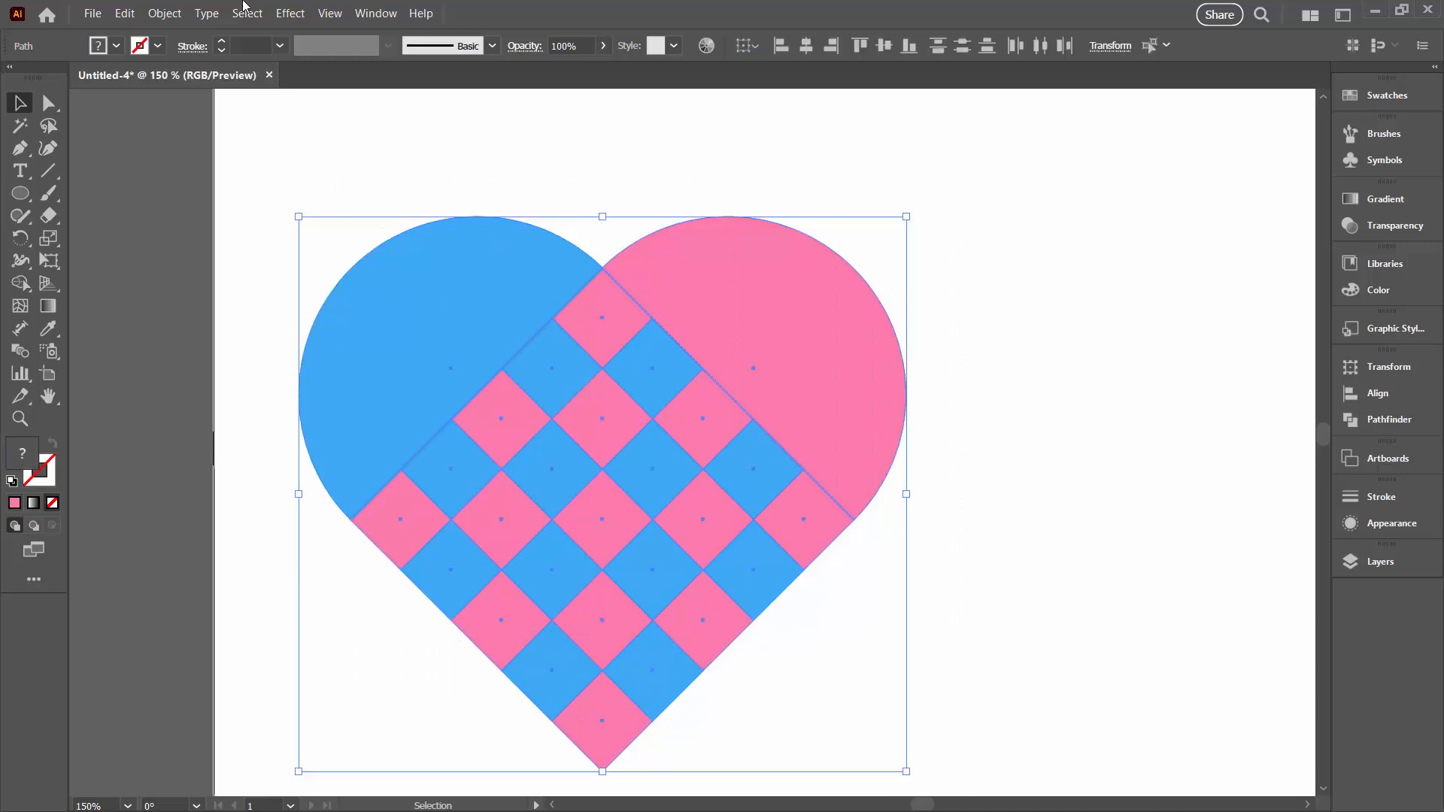
pyautogui.click(164, 14)
pyautogui.click(184, 104)
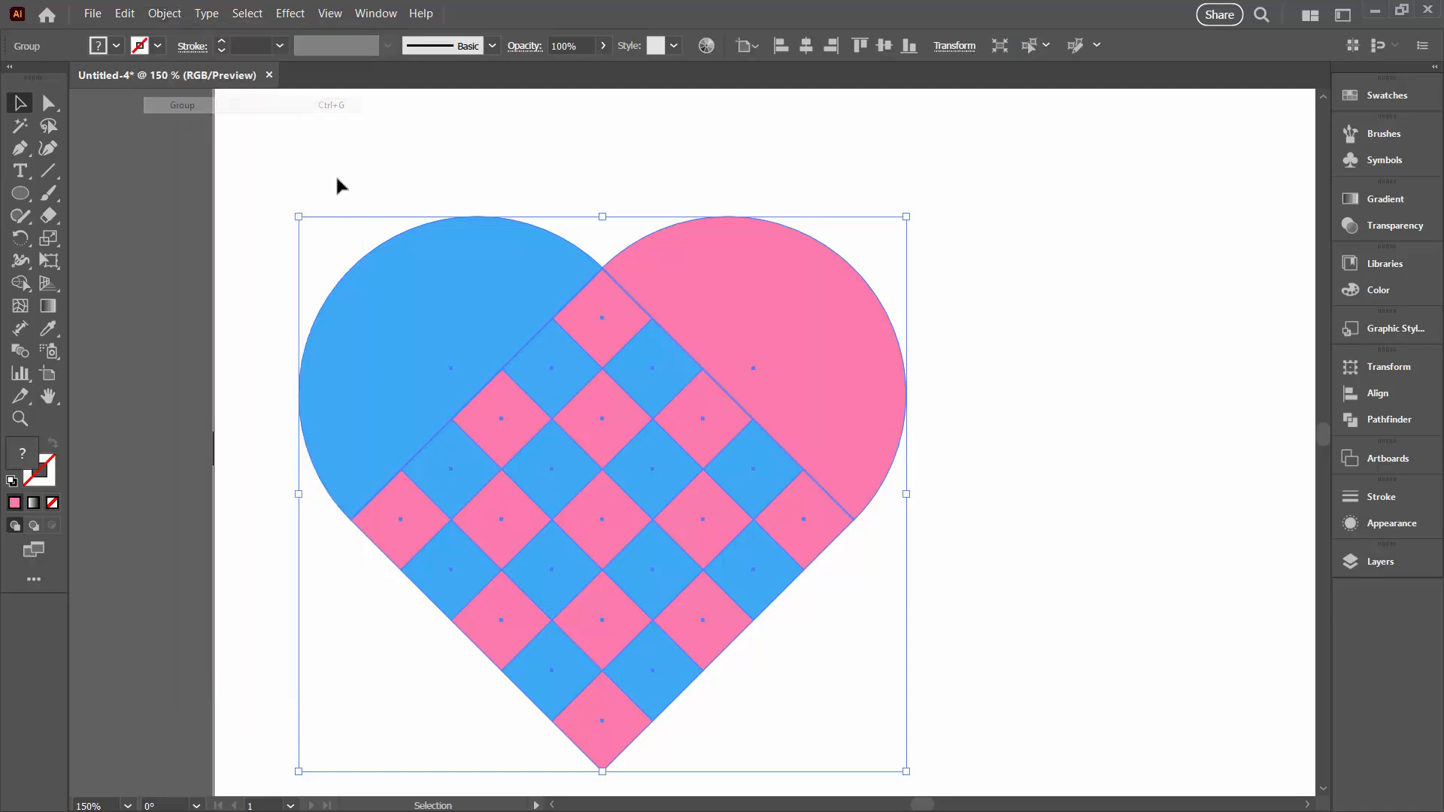
pyautogui.moveTo(763, 381); pyautogui.dragTo(864, 362)
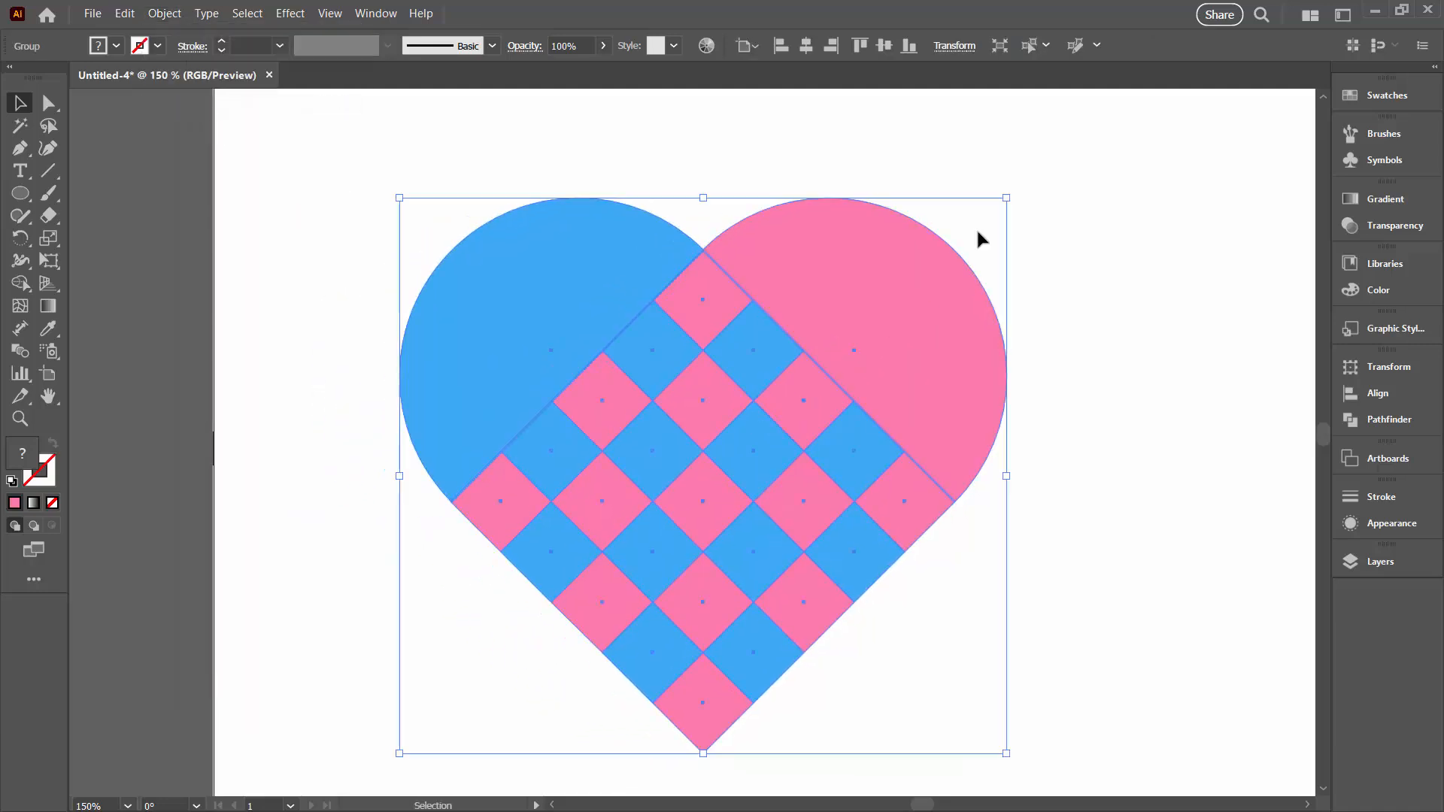
pyautogui.click(1031, 188)
# Make a new pattern from the grouped heart and move the pattern options clear of the central heart.
pyautogui.click(638, 397)
pyautogui.click(153, 17)
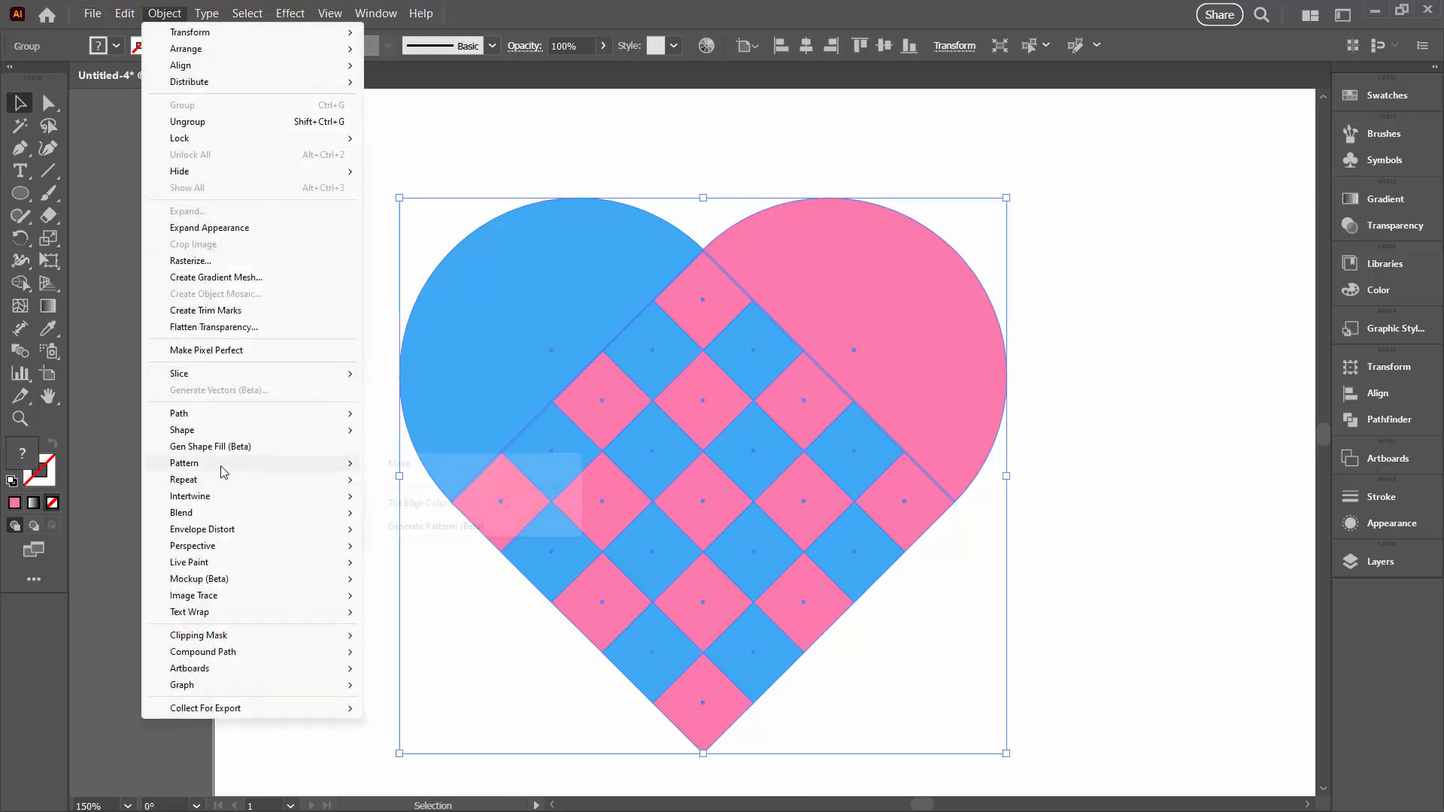
pyautogui.click(410, 464)
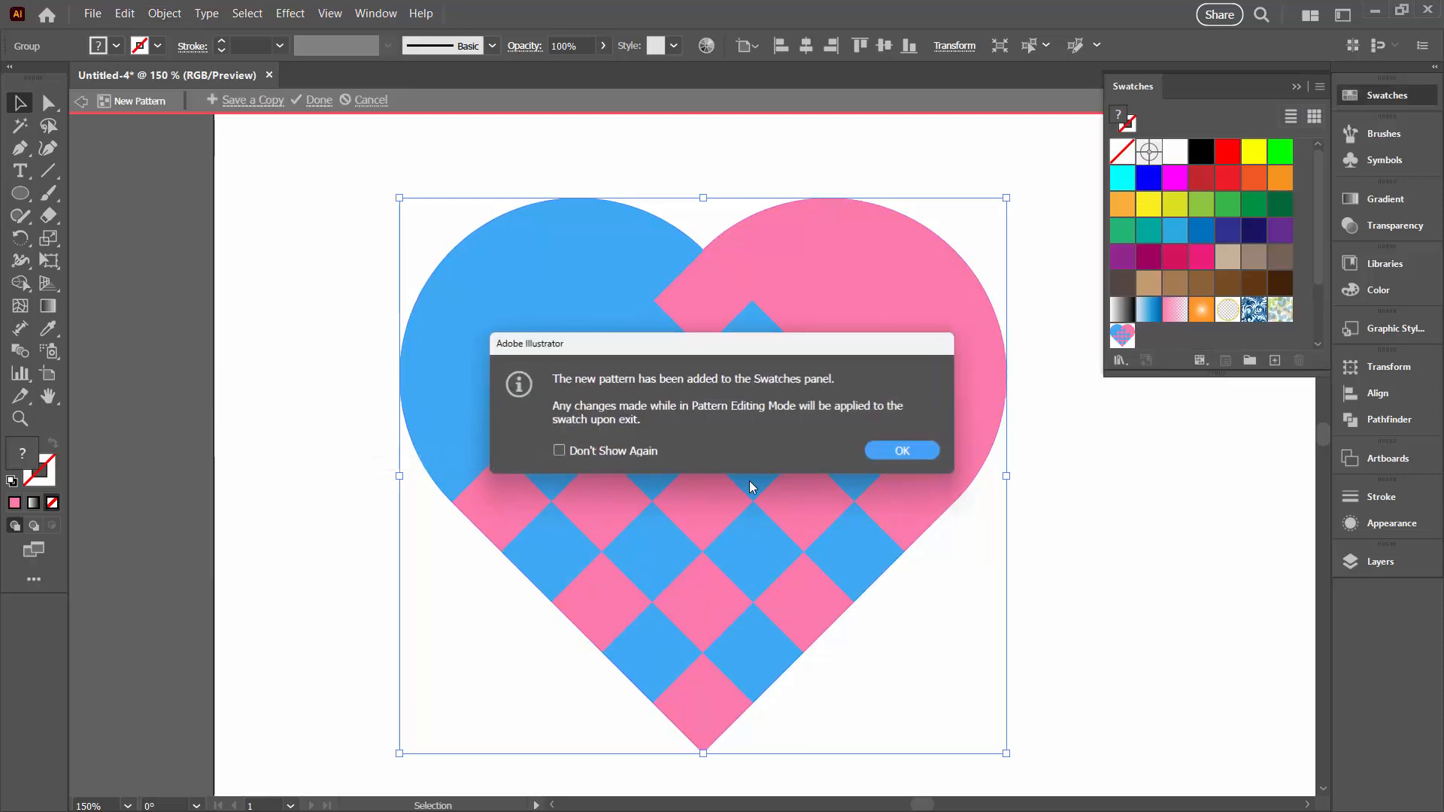
pyautogui.click(898, 454)
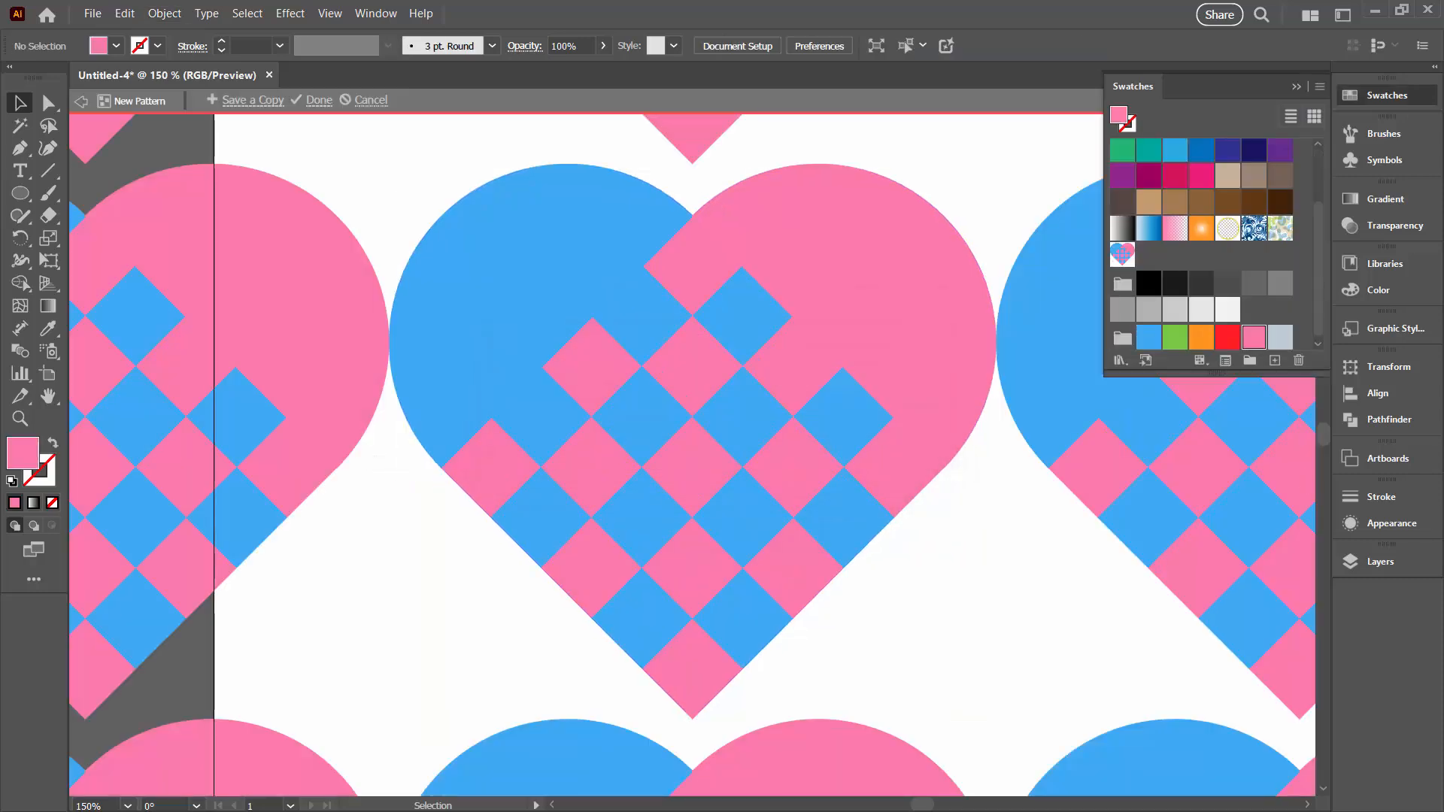
pyautogui.moveTo(1063, 398); pyautogui.dragTo(251, 260)
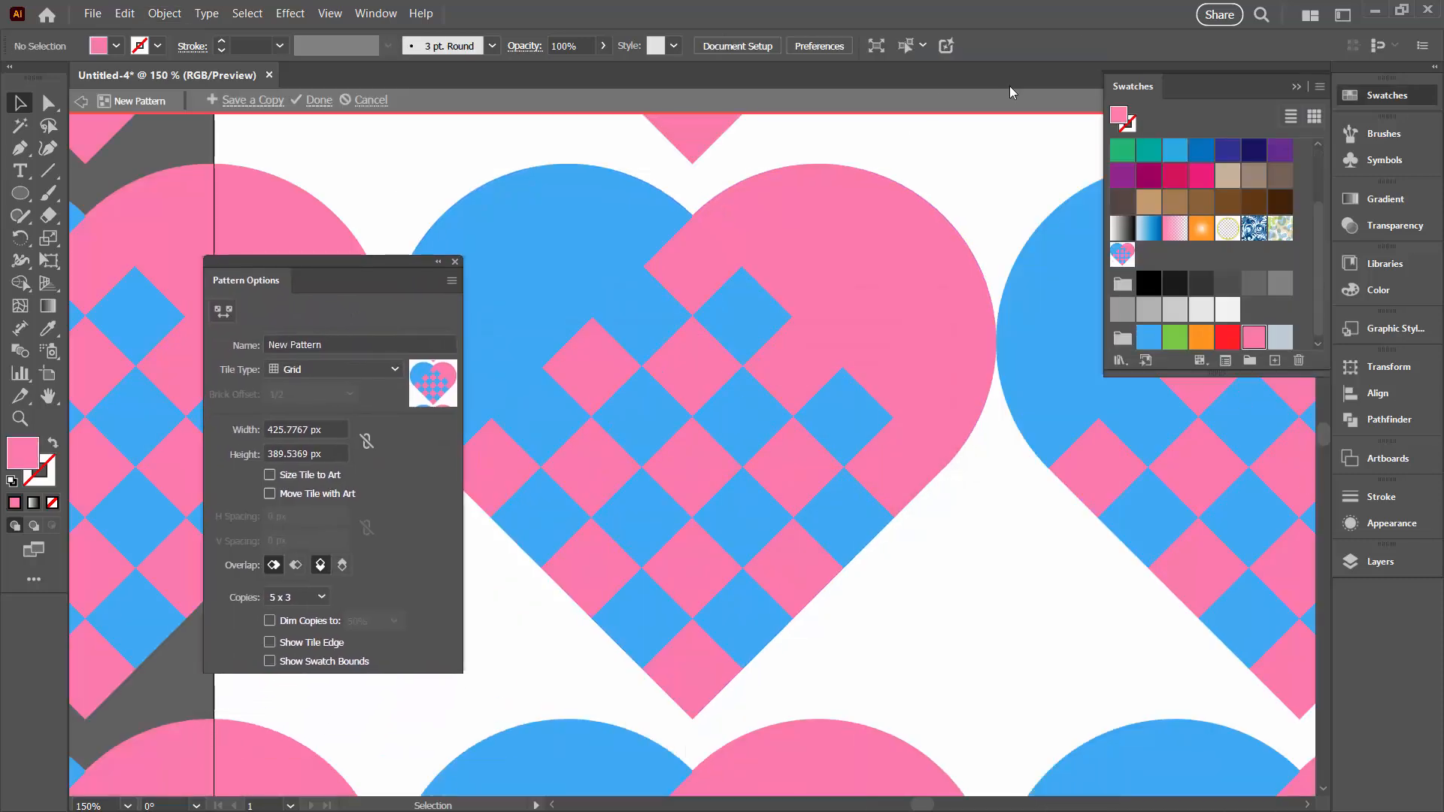
# Put the swatches away and hide the artboards so that only the repeated hearts fill the canvas.
pyautogui.click(1296, 88)
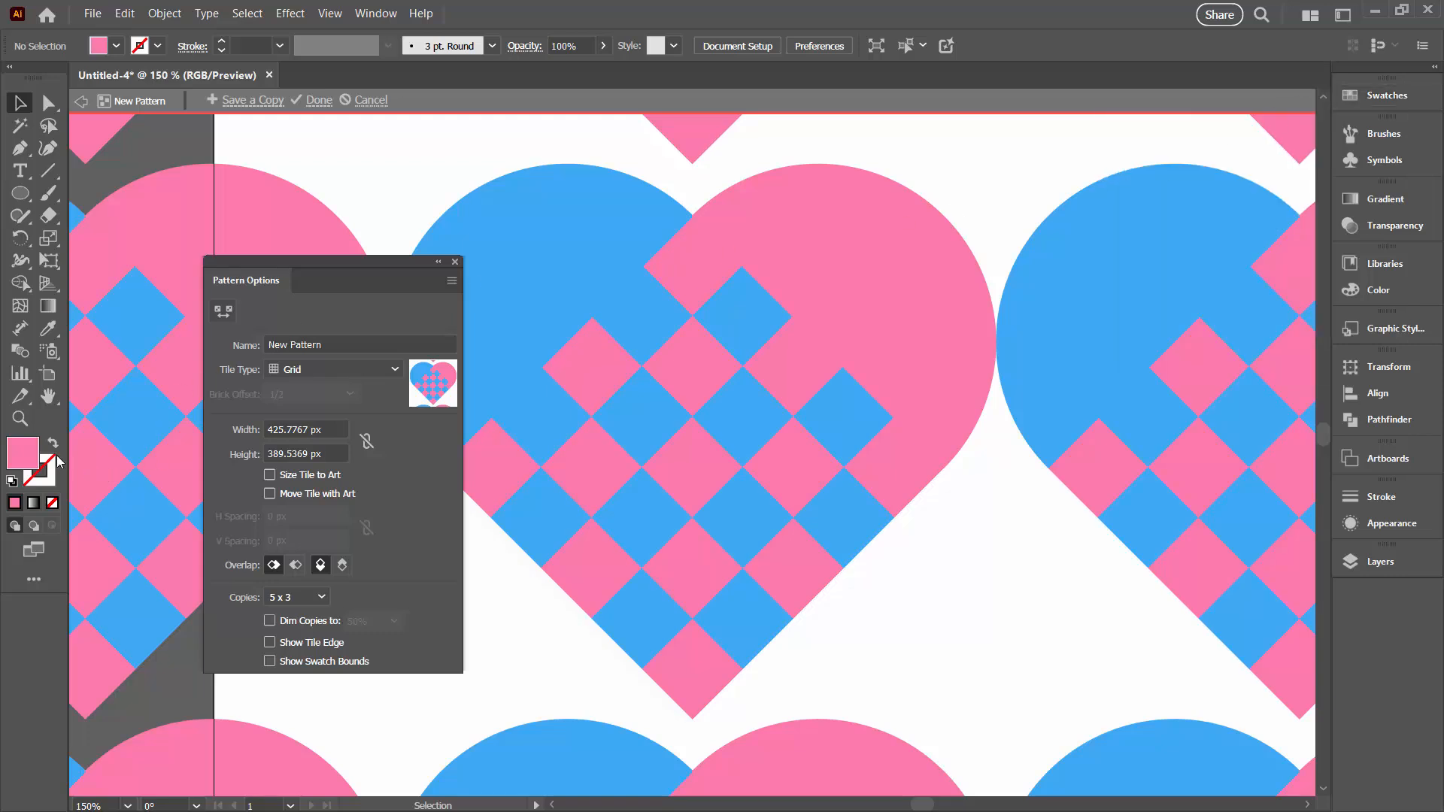
pyautogui.click(19, 418)
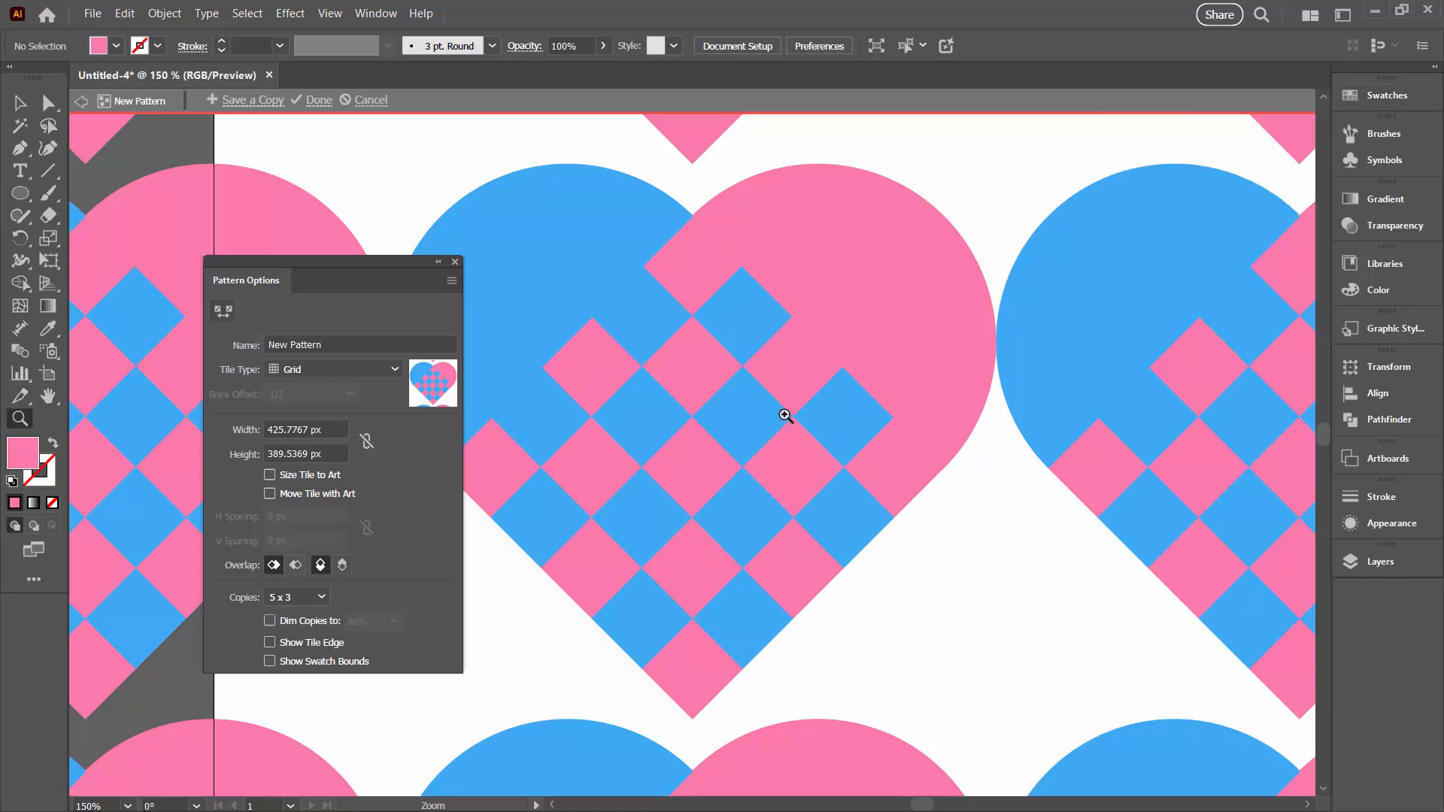
pyautogui.keyDown('alt'); pyautogui.click(785, 414); pyautogui.keyUp('alt')
pyautogui.keyDown('alt'); pyautogui.click(779, 413); pyautogui.keyUp('alt')
pyautogui.keyDown('alt'); pyautogui.click(767, 418); pyautogui.keyUp('alt')
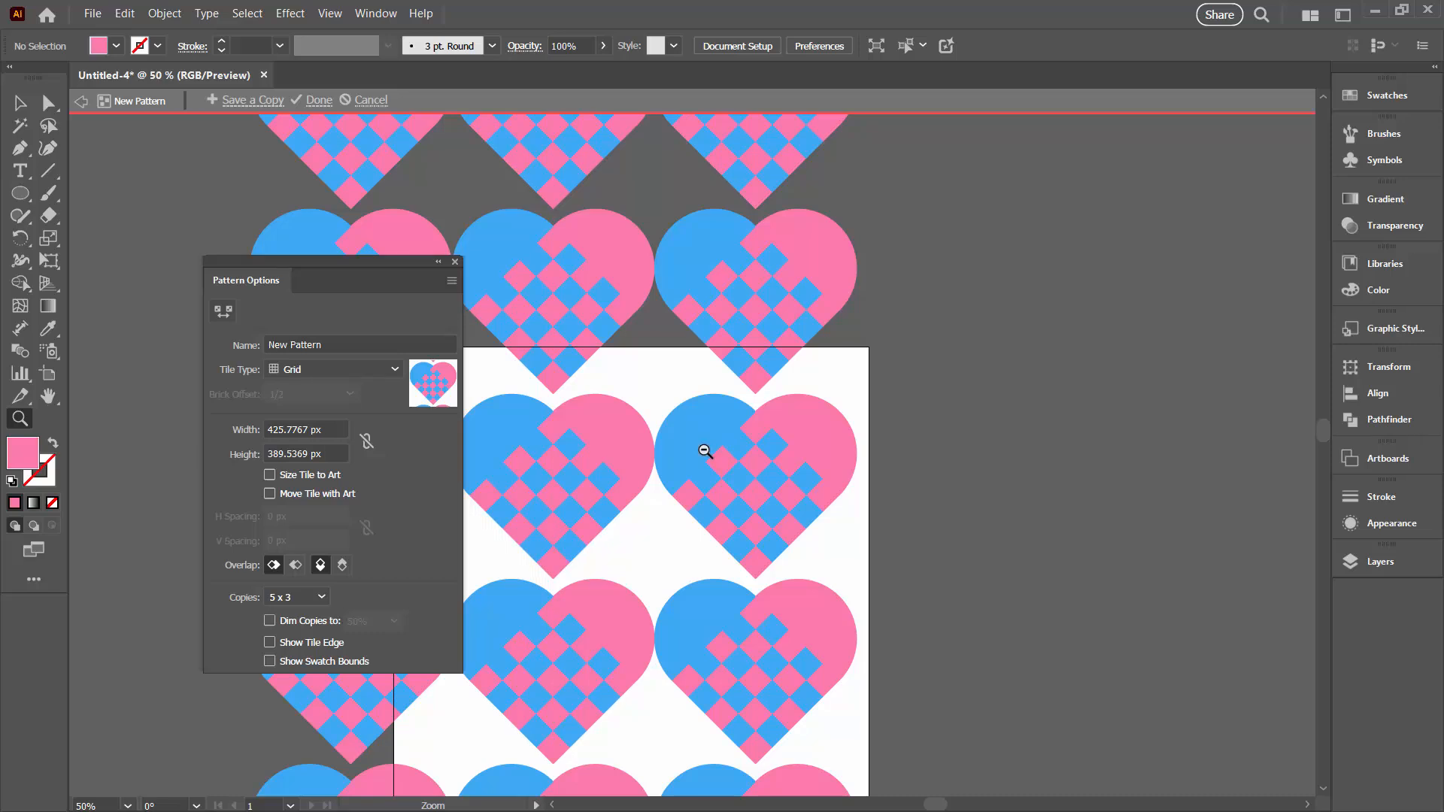
pyautogui.moveTo(705, 451); pyautogui.dragTo(884, 406)
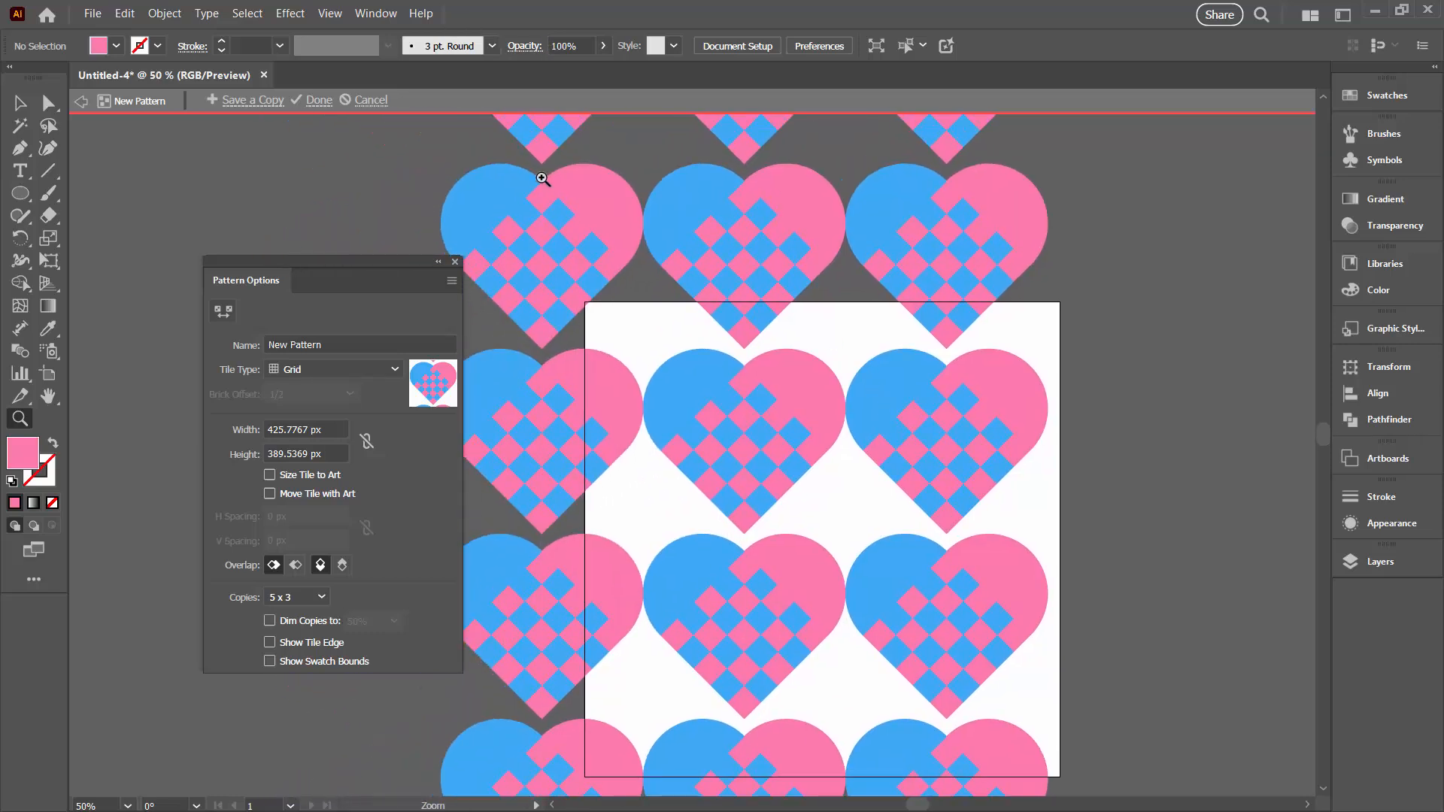
pyautogui.click(328, 14)
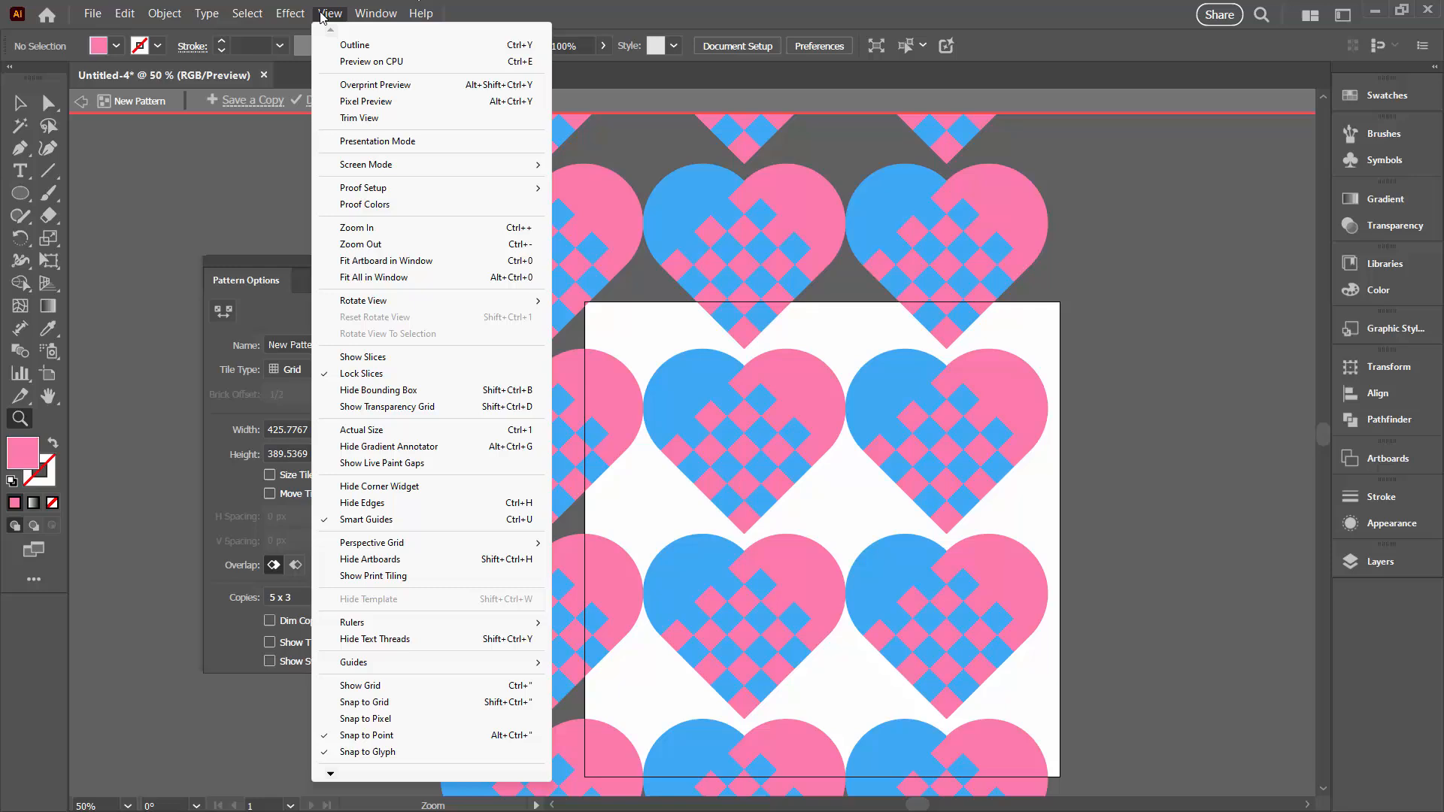
pyautogui.click(405, 560)
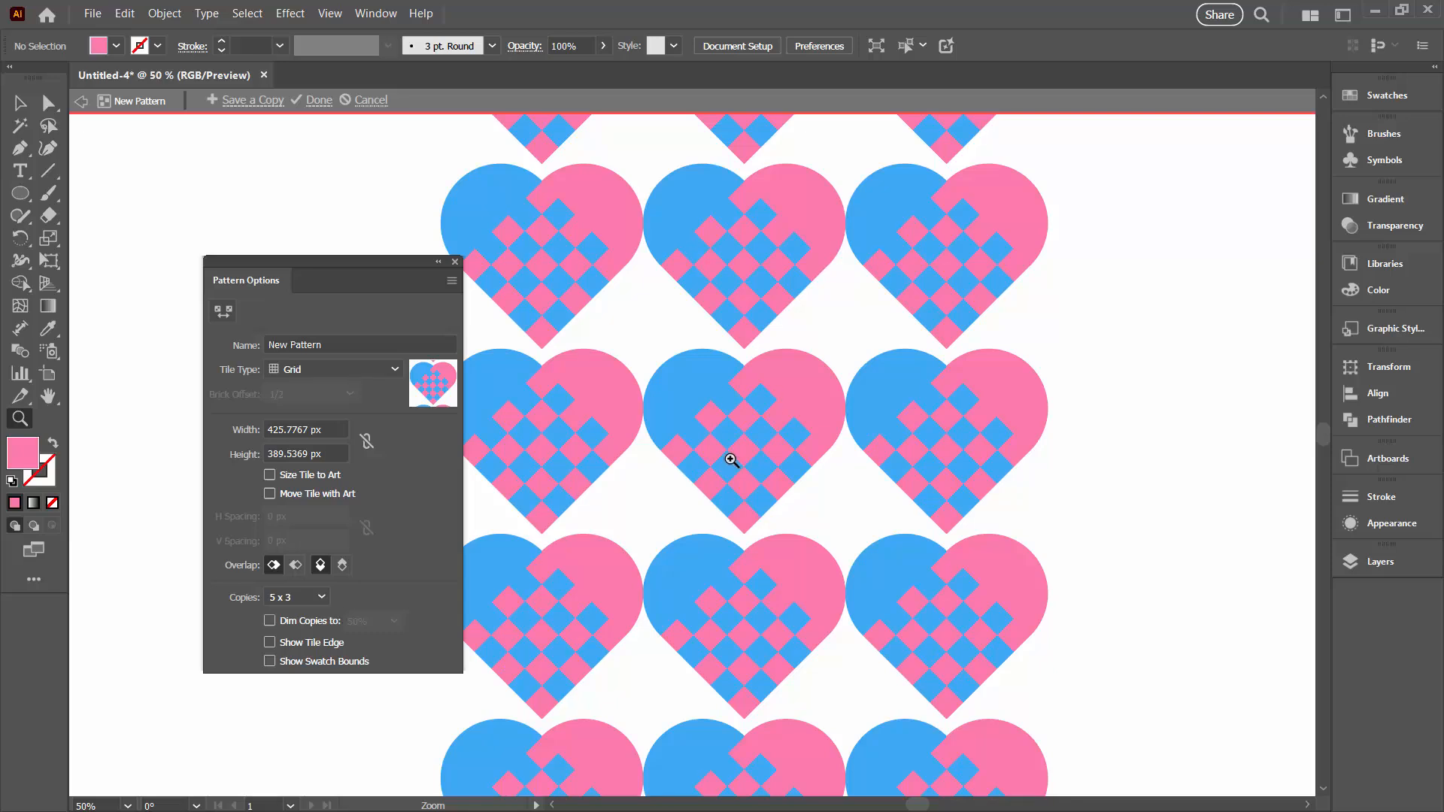
# Set the pattern's tile type to Brick by Column and its tile width to 540 px.
pyautogui.click(311, 369)
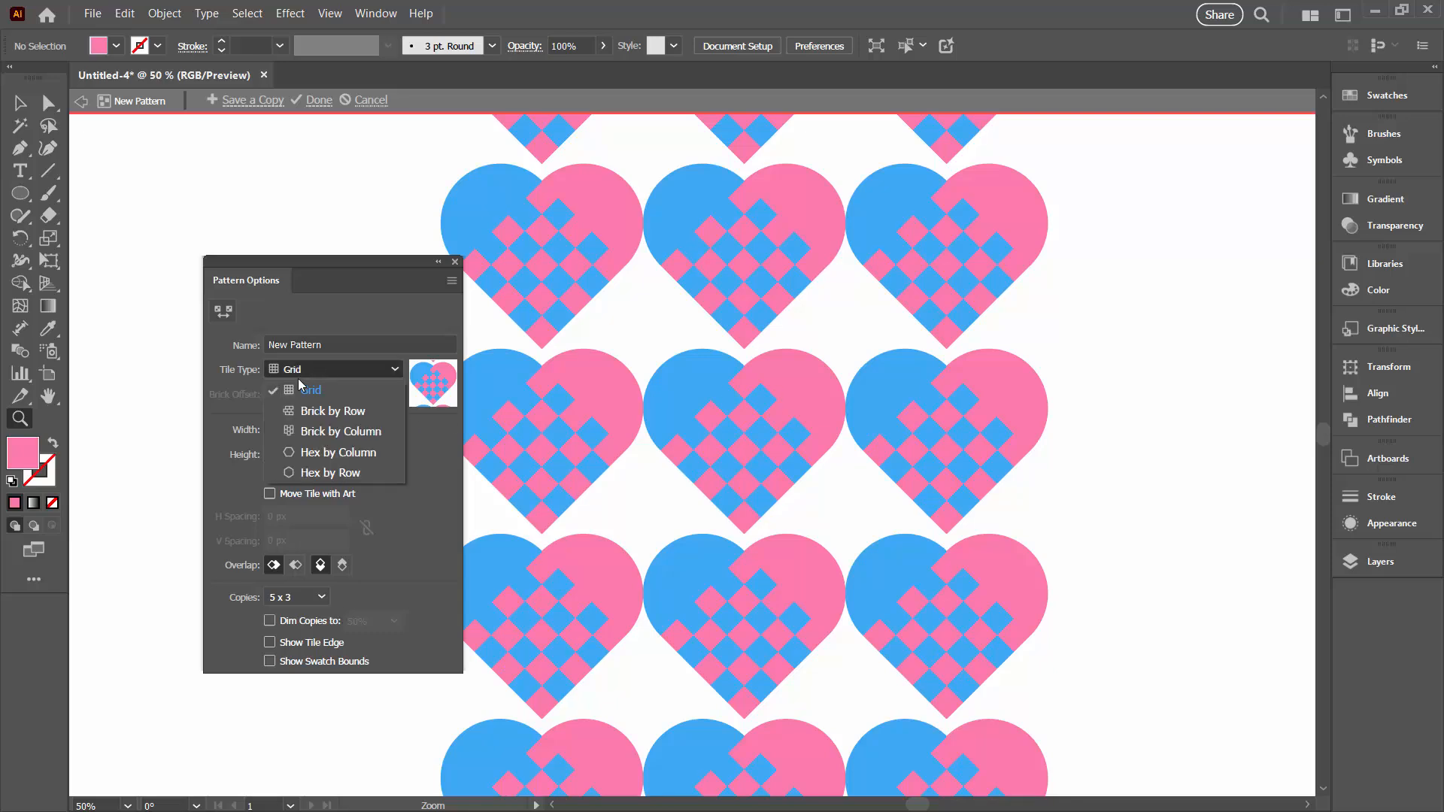
pyautogui.click(329, 432)
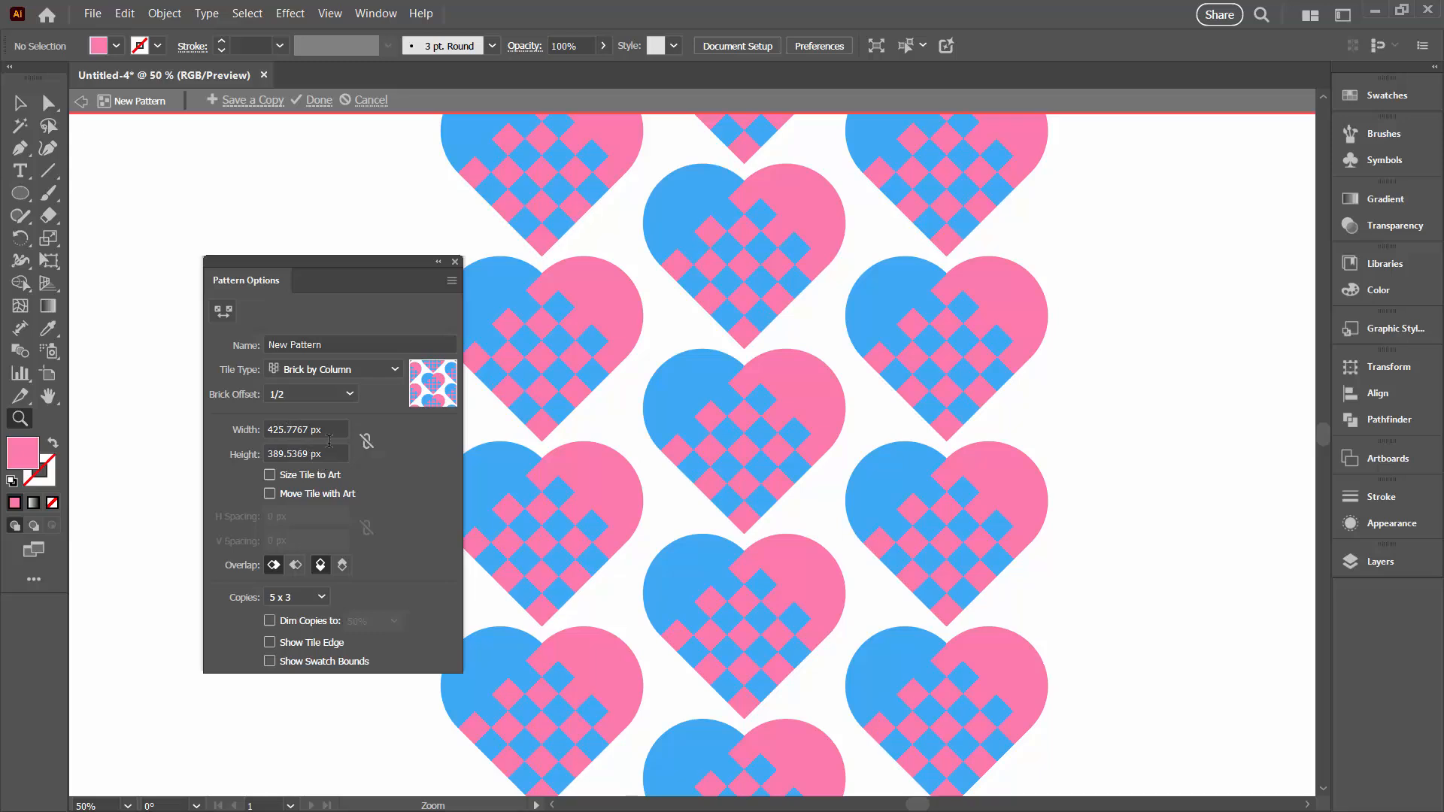
pyautogui.click(332, 429)
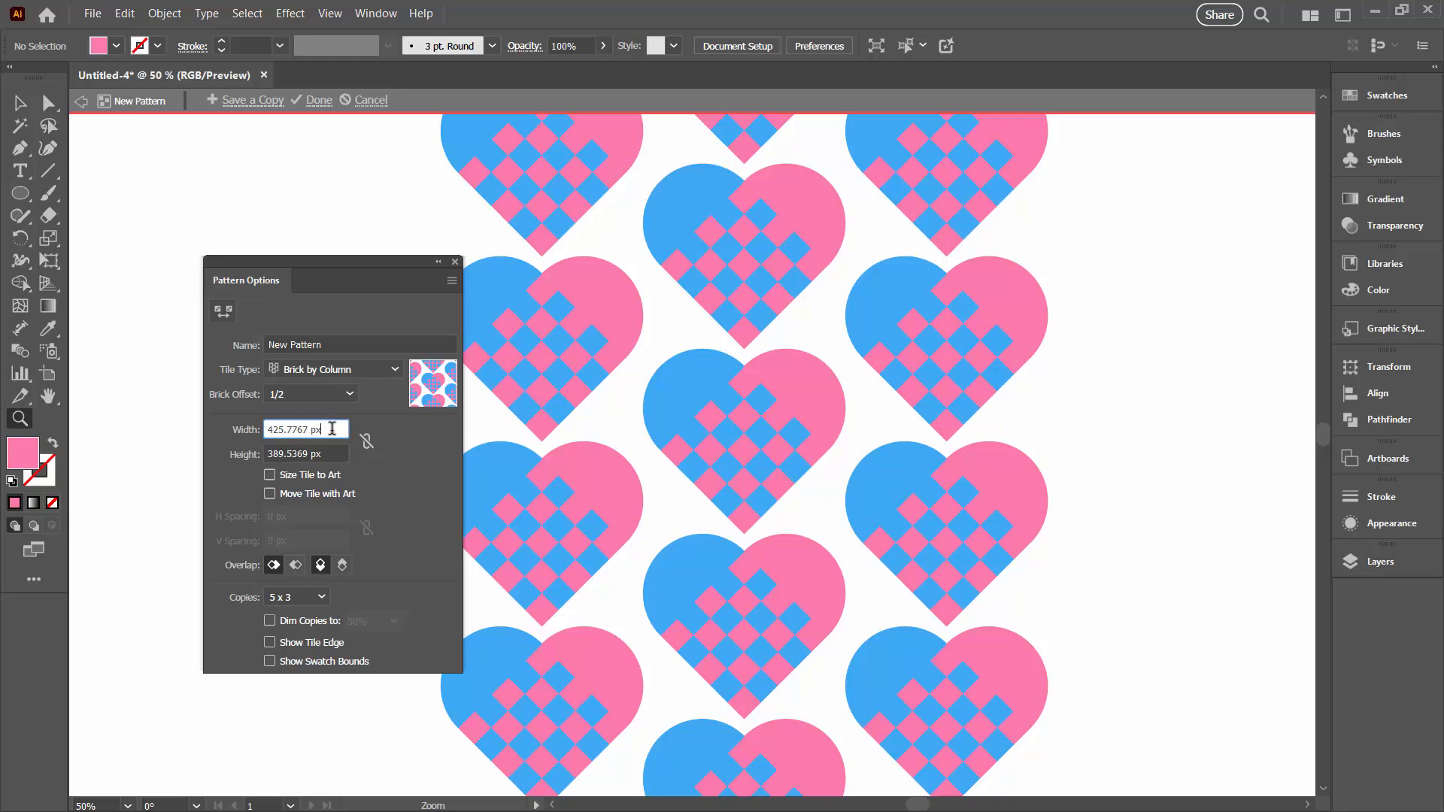
pyautogui.hotkey('shift', 'Up')
pyautogui.hotkey('shift', 'Up')
pyautogui.hotkey('shift', 'Up')
pyautogui.hotkey('shift', 'Up')
pyautogui.hotkey('shift', 'Up')
pyautogui.hotkey('shift', 'Up')
pyautogui.hotkey('shift', 'Up')
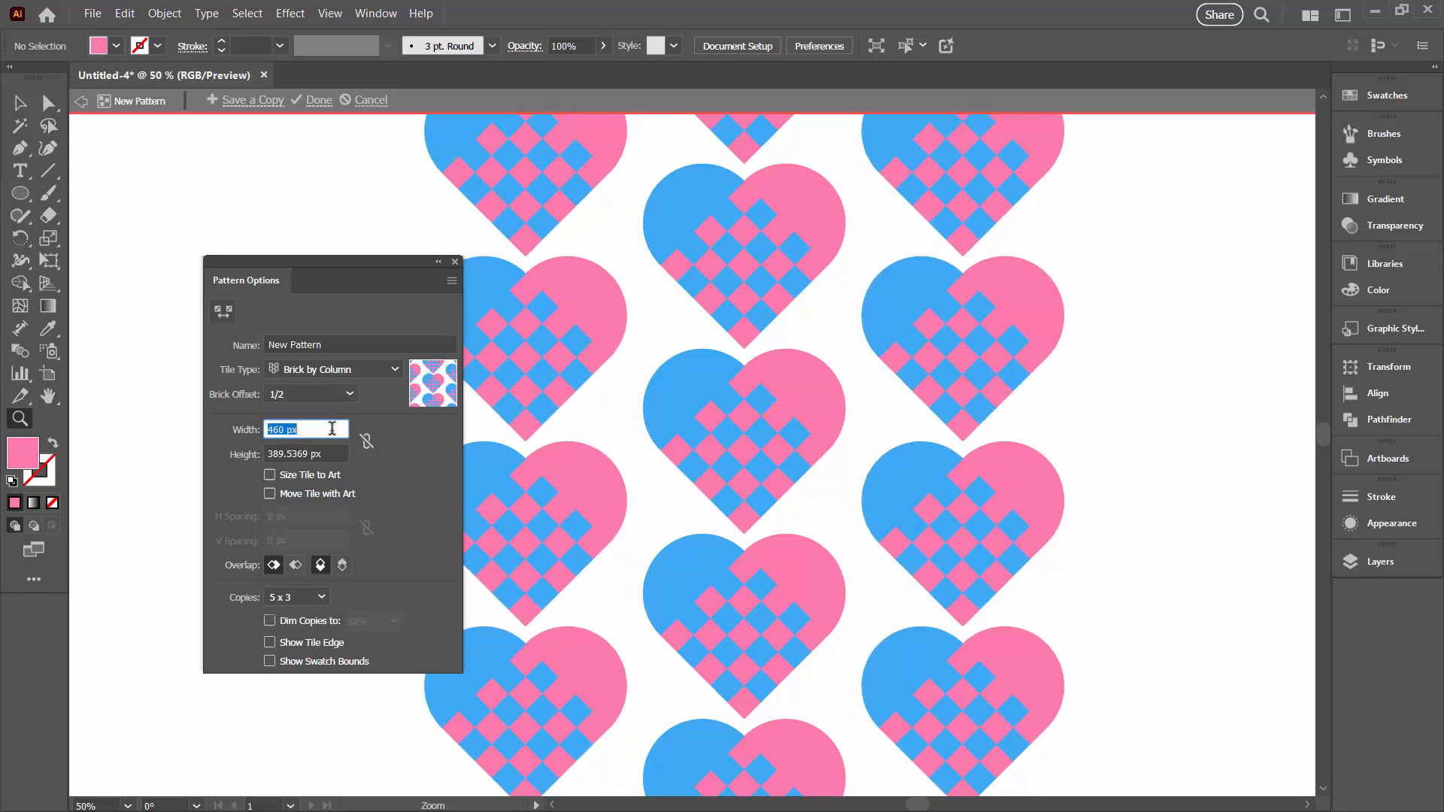
pyautogui.hotkey('shift', 'Up')
pyautogui.hotkey('shift', 'Up')
pyautogui.hotkey('shift', 'Up')
pyautogui.hotkey('shift', 'Up')
pyautogui.hotkey('shift', 'Up')
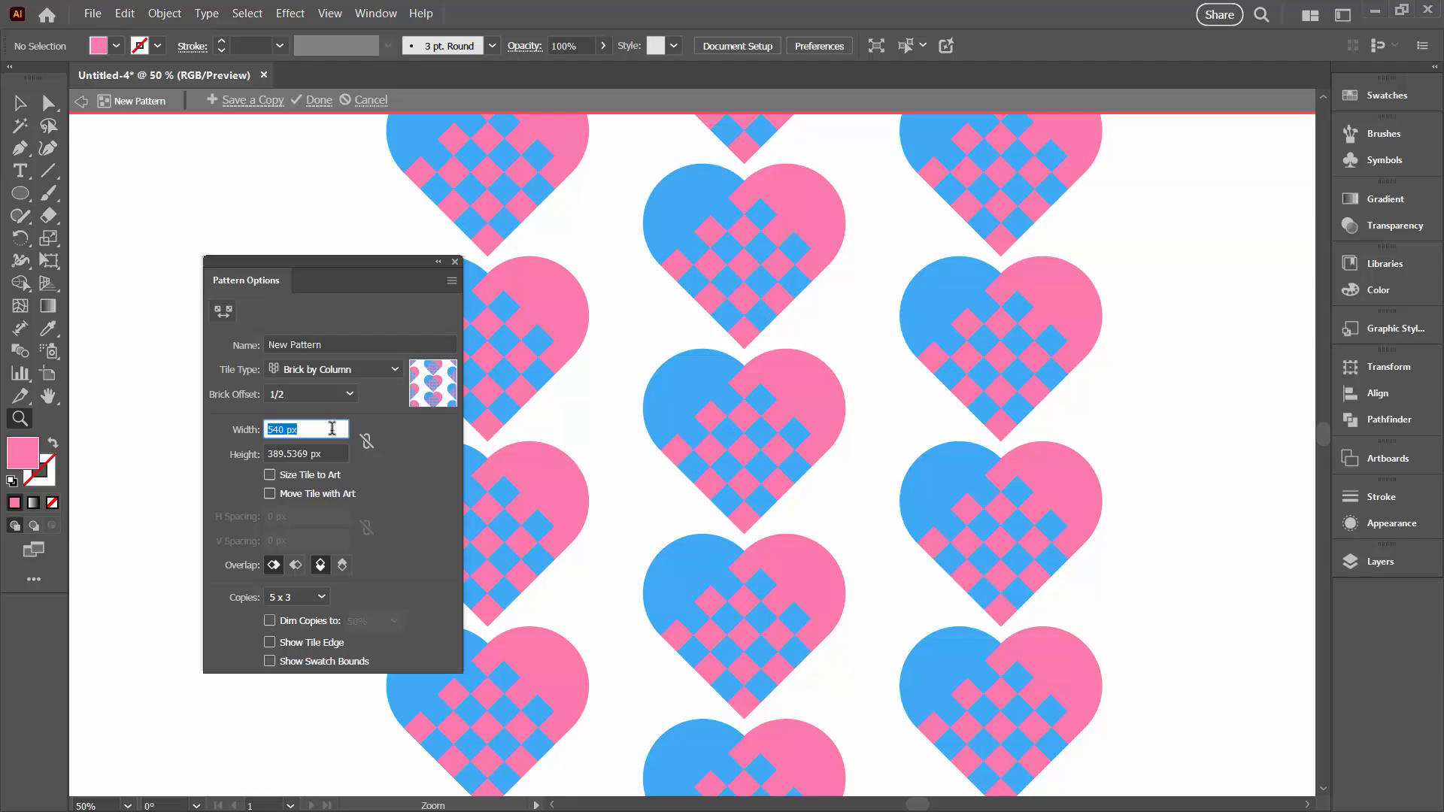
# Set the pattern's tile height to 540 px.
pyautogui.click(329, 455)
pyautogui.hotkey('shift', 'Up')
pyautogui.hotkey('shift', 'Up')
pyautogui.hotkey('shift', 'Up')
pyautogui.hotkey('shift', 'Up')
pyautogui.hotkey('shift', 'Up')
pyautogui.hotkey('shift', 'Up')
pyautogui.hotkey('shift', 'Up')
pyautogui.hotkey('shift', 'Up')
pyautogui.hotkey('shift', 'Up')
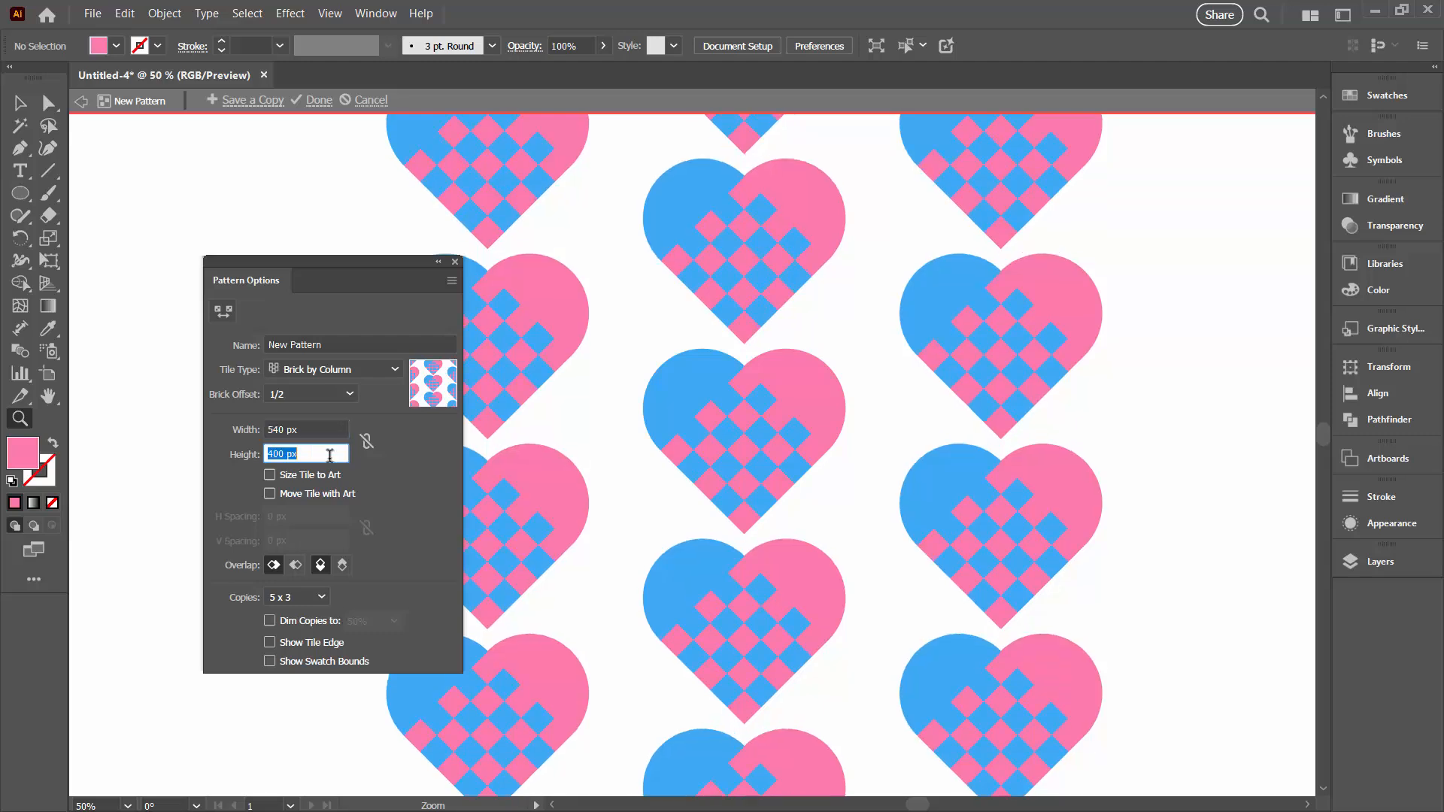
pyautogui.hotkey('shift', 'Up')
pyautogui.hotkey('shift', 'Up')
pyautogui.hotkey('shift', 'Up')
pyautogui.hotkey('shift', 'Up')
pyautogui.hotkey('shift', 'Up')
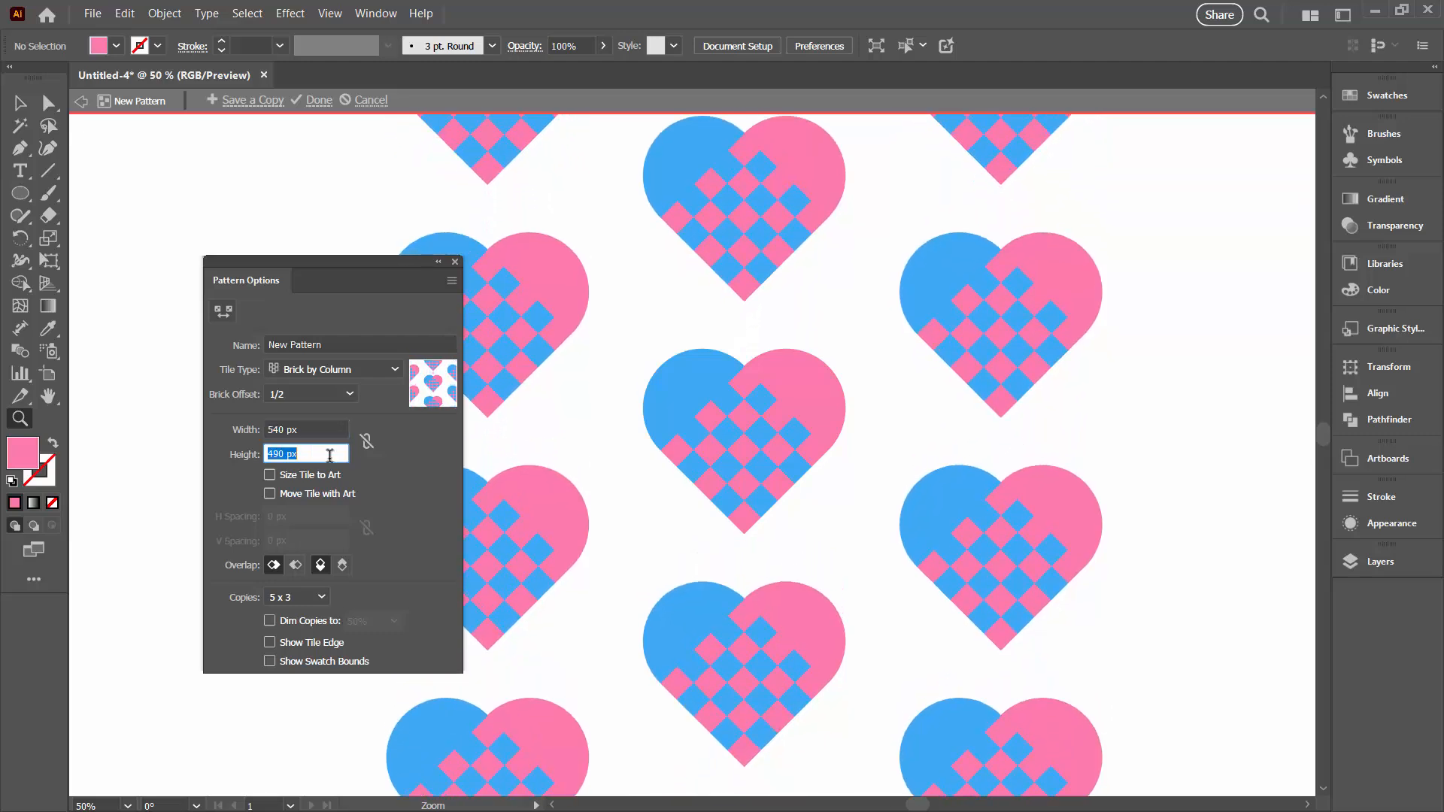
pyautogui.hotkey('shift', 'Up')
pyautogui.hotkey('shift', 'Up')
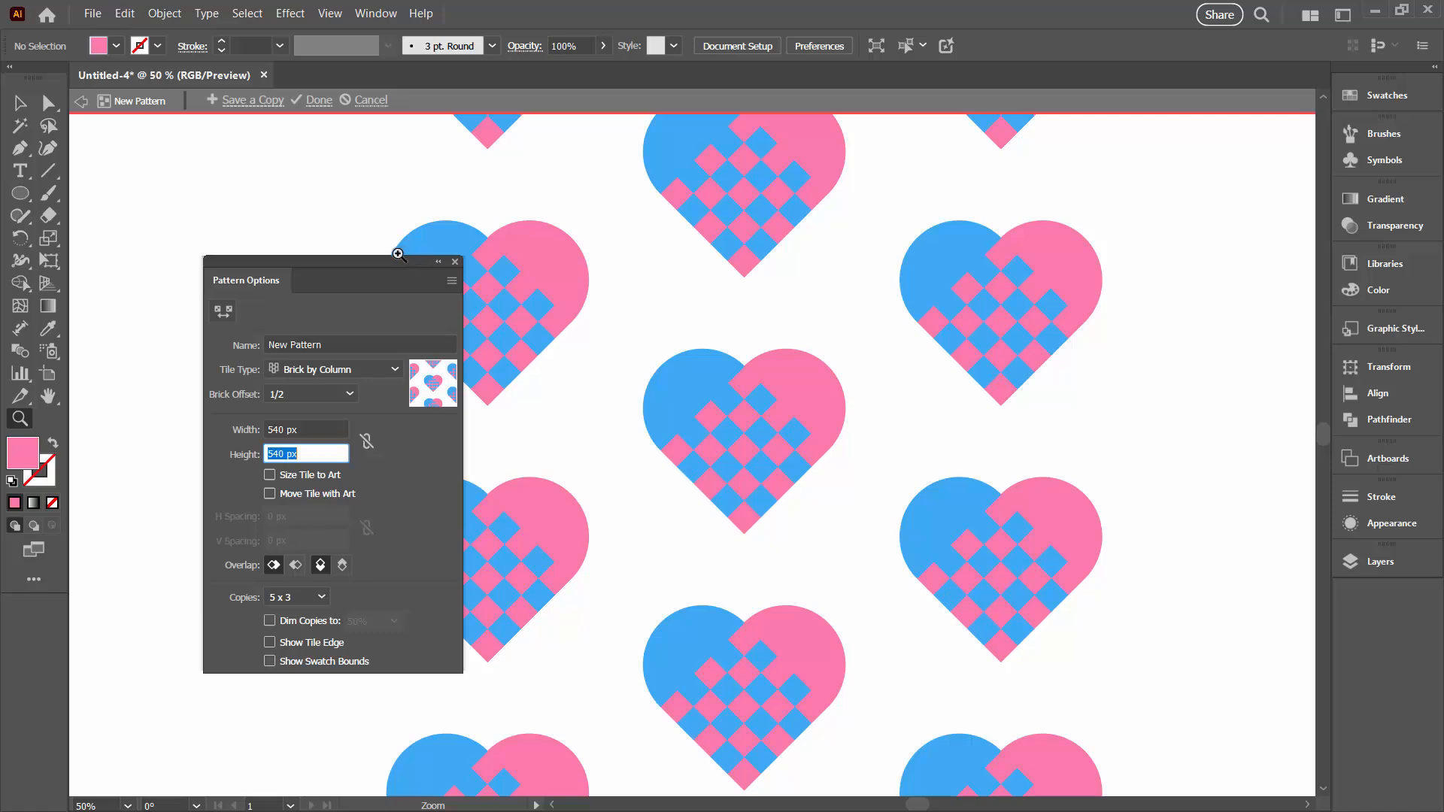
# Preview the heart pattern with 9 x 9 copies and finish editing the pattern.
pyautogui.moveTo(370, 274); pyautogui.dragTo(280, 285)
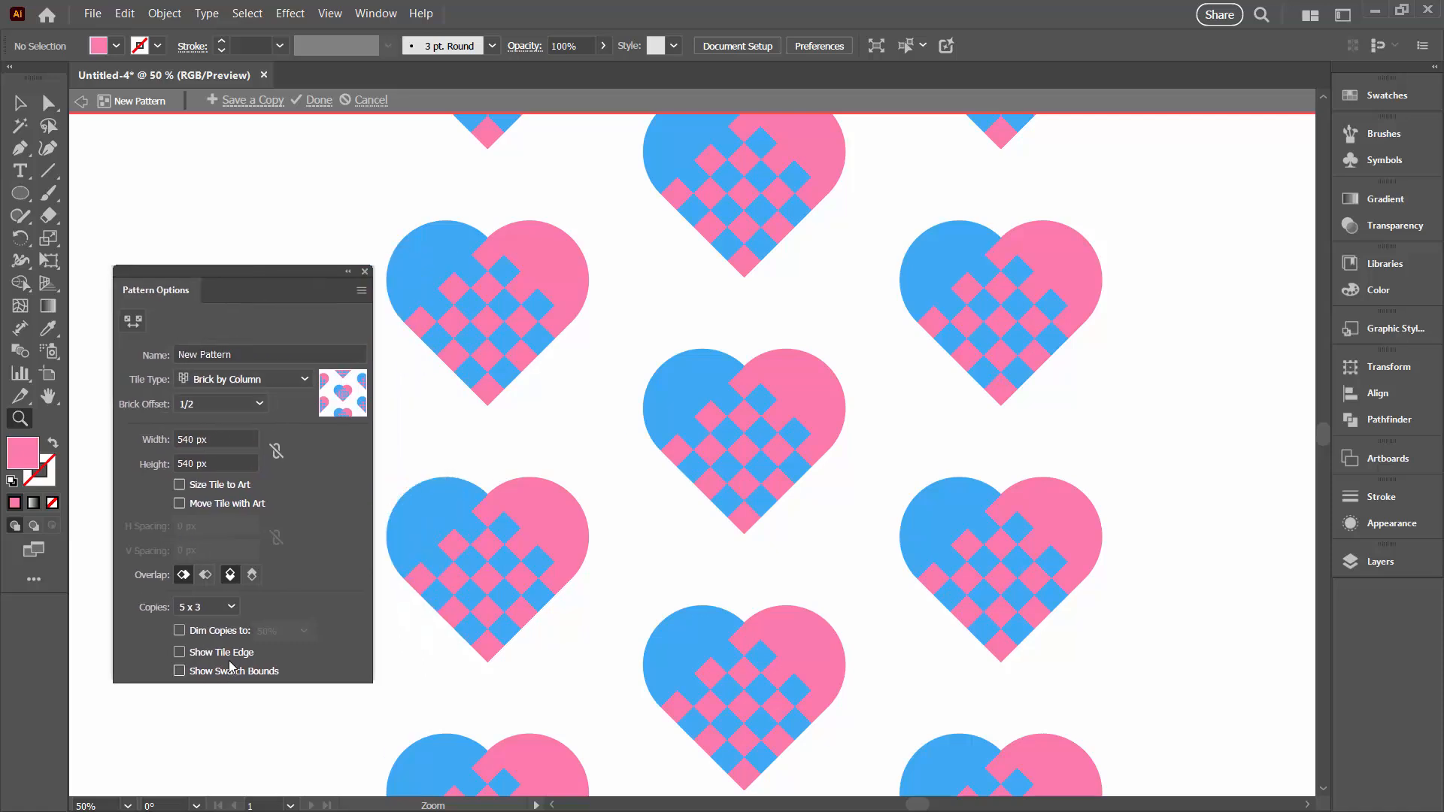
pyautogui.click(203, 609)
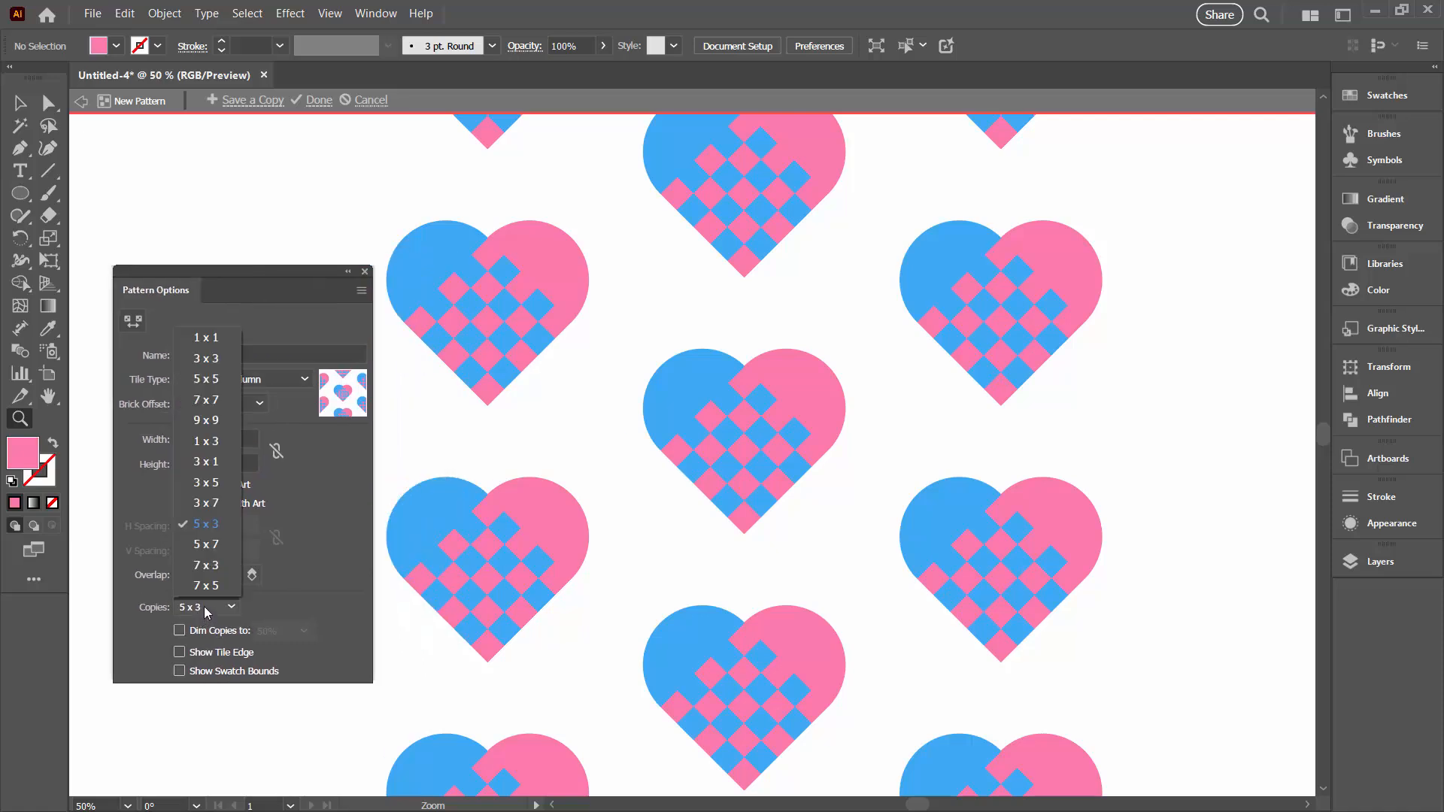
pyautogui.click(214, 421)
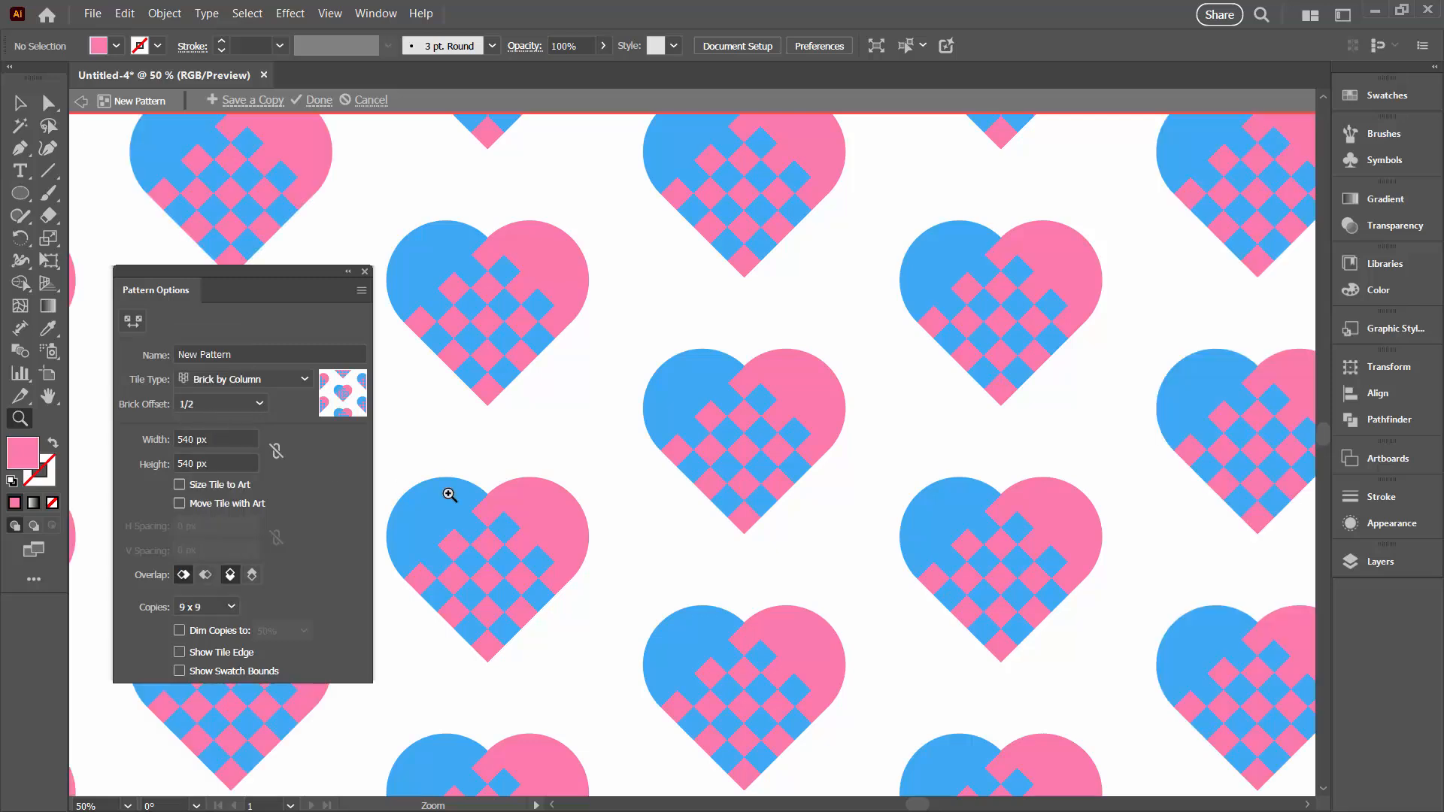
pyautogui.keyDown('alt'); pyautogui.click(611, 500); pyautogui.keyUp('alt')
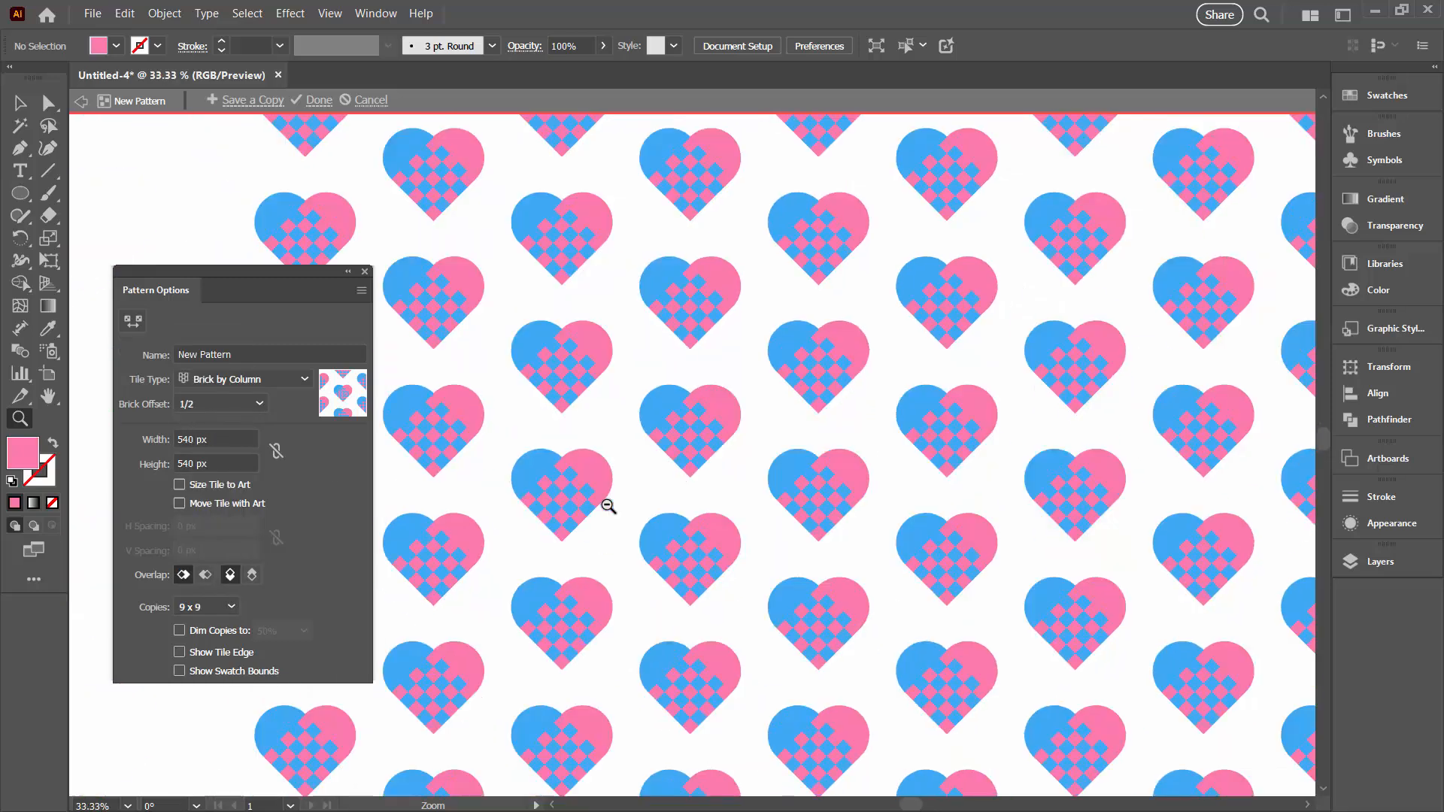
pyautogui.keyDown('alt'); pyautogui.click(605, 503); pyautogui.keyUp('alt')
pyautogui.keyDown('alt'); pyautogui.click(608, 506); pyautogui.keyUp('alt')
pyautogui.moveTo(803, 451); pyautogui.dragTo(707, 505)
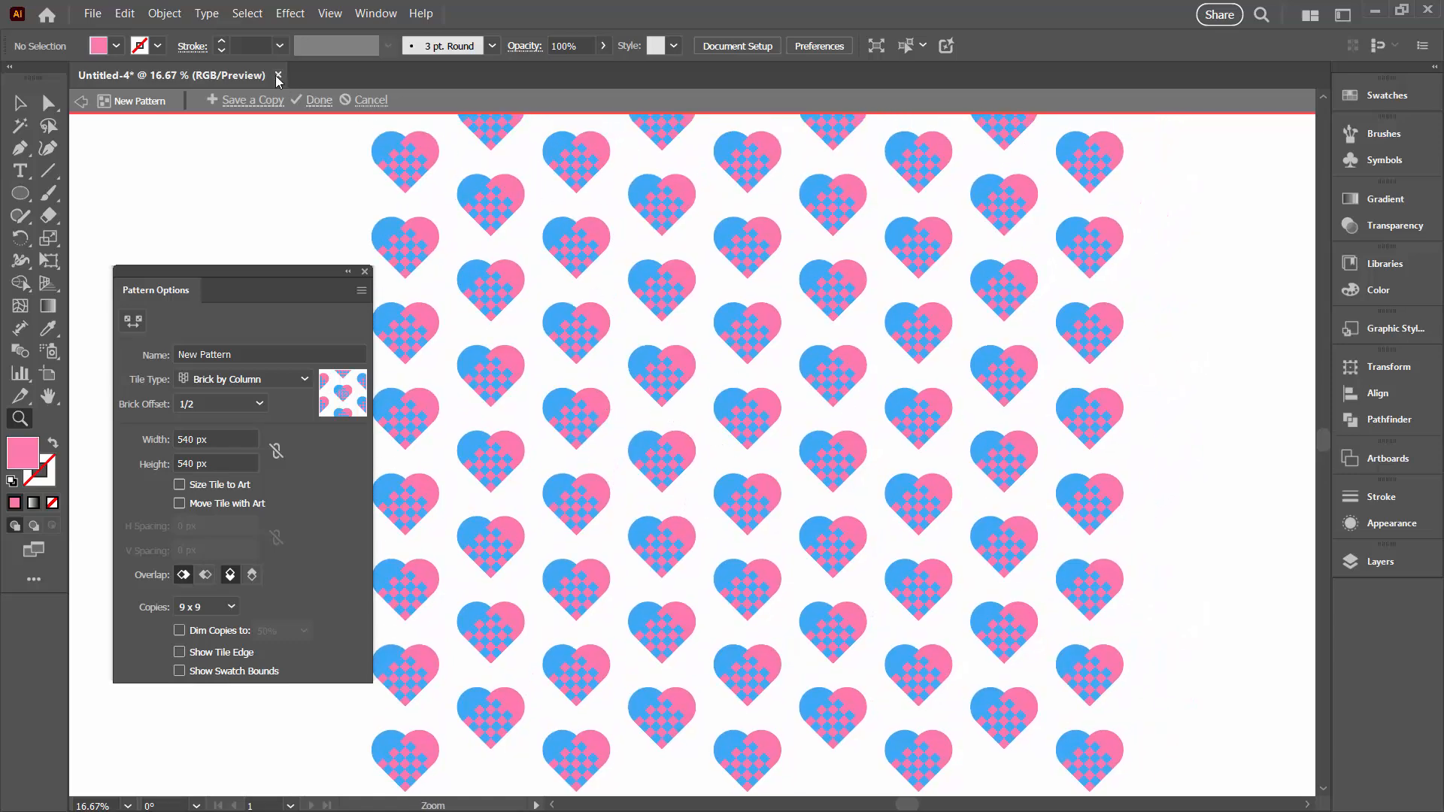
pyautogui.click(319, 101)
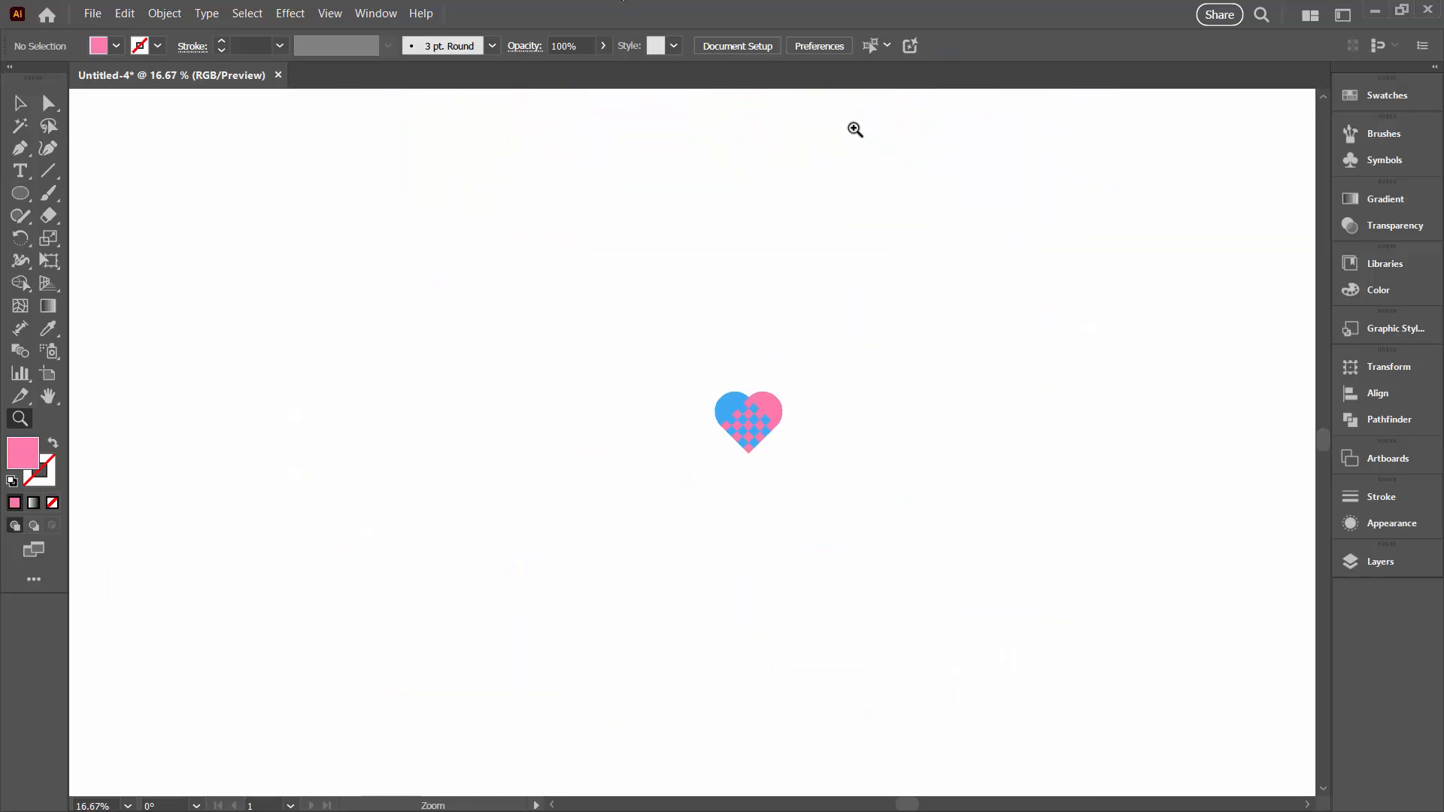
# Show all document swatches and duplicate the heart pattern swatch.
pyautogui.moveTo(1384, 97); pyautogui.dragTo(1371, 99)
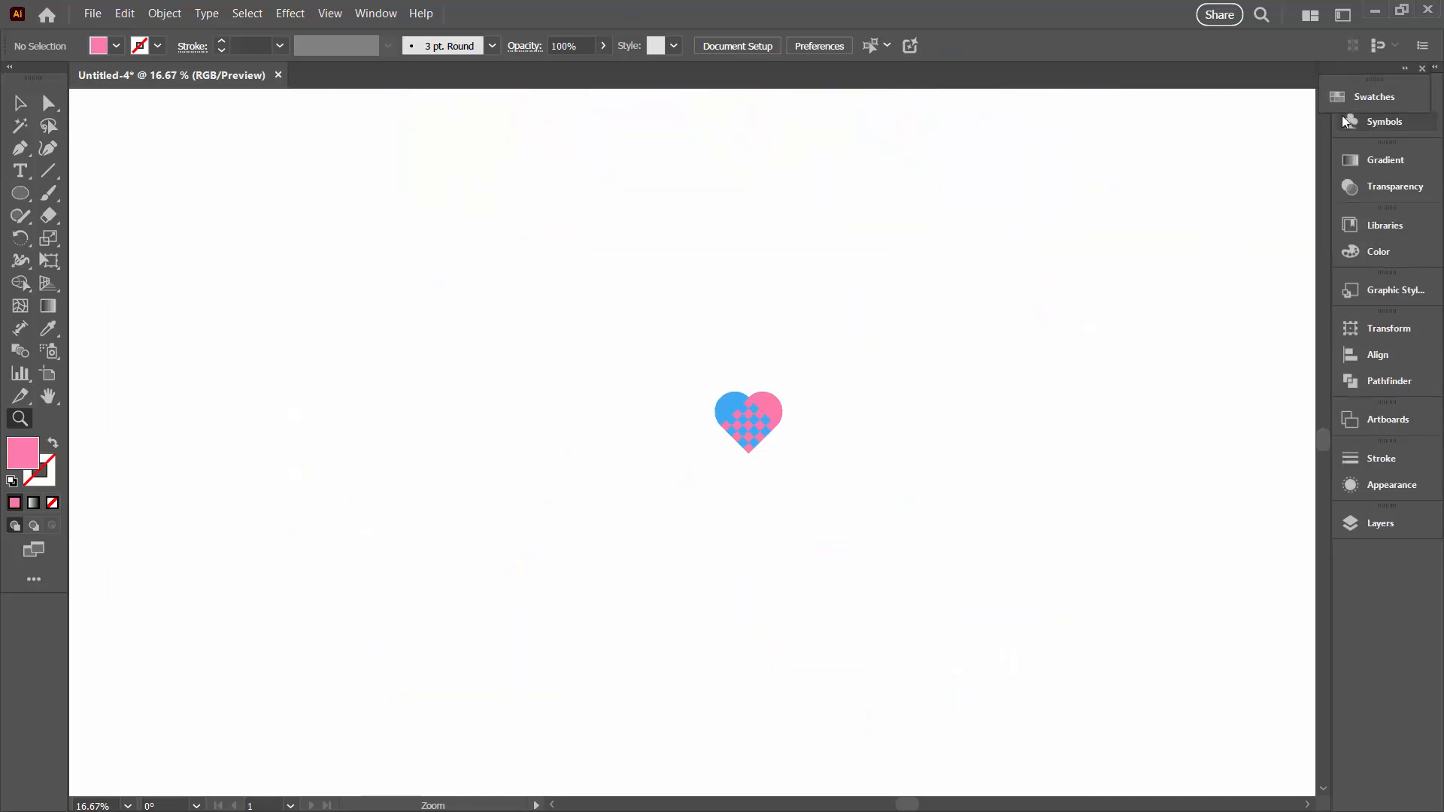
pyautogui.click(1352, 98)
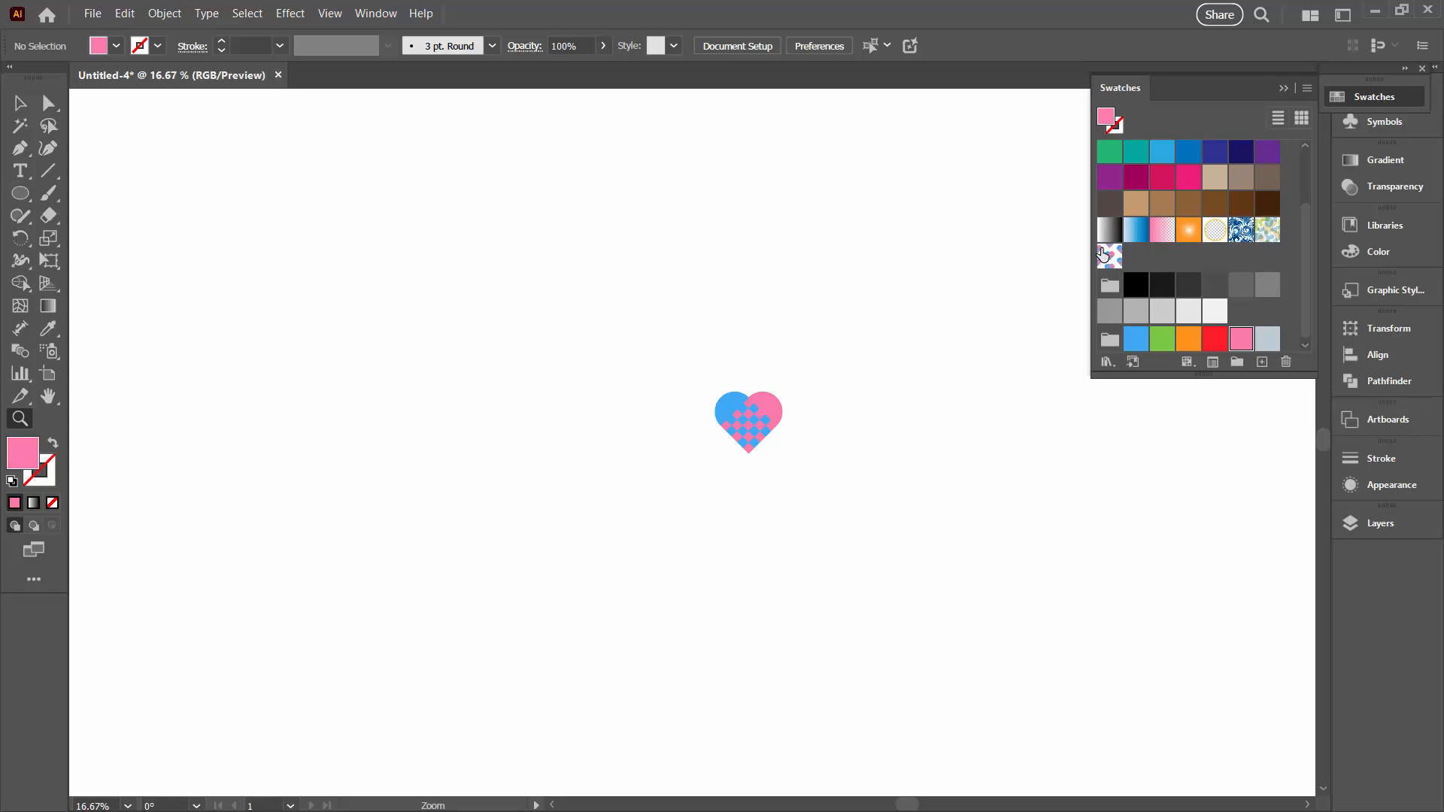
pyautogui.moveTo(1160, 372); pyautogui.dragTo(1151, 502)
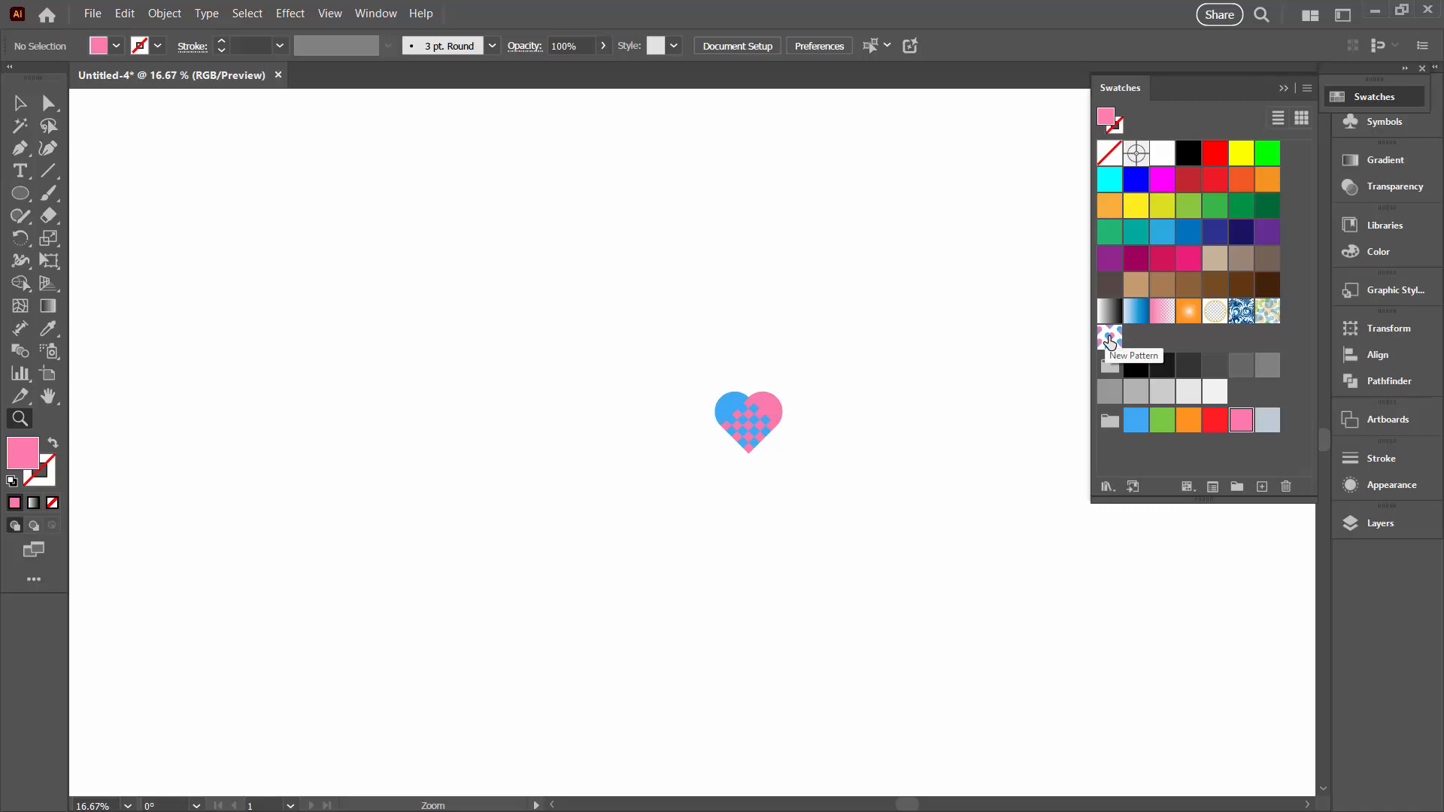
pyautogui.click(1110, 340)
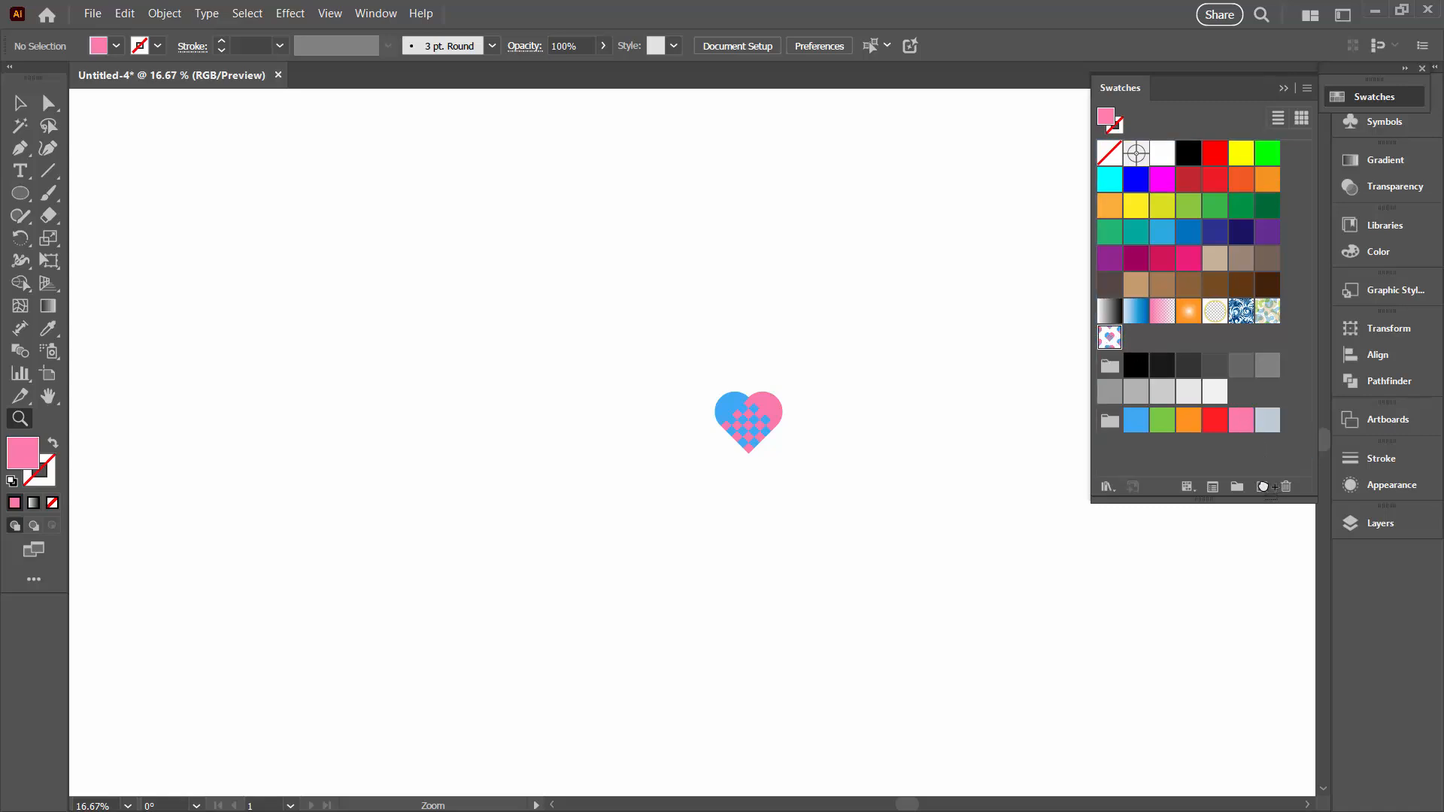
pyautogui.click(1264, 486)
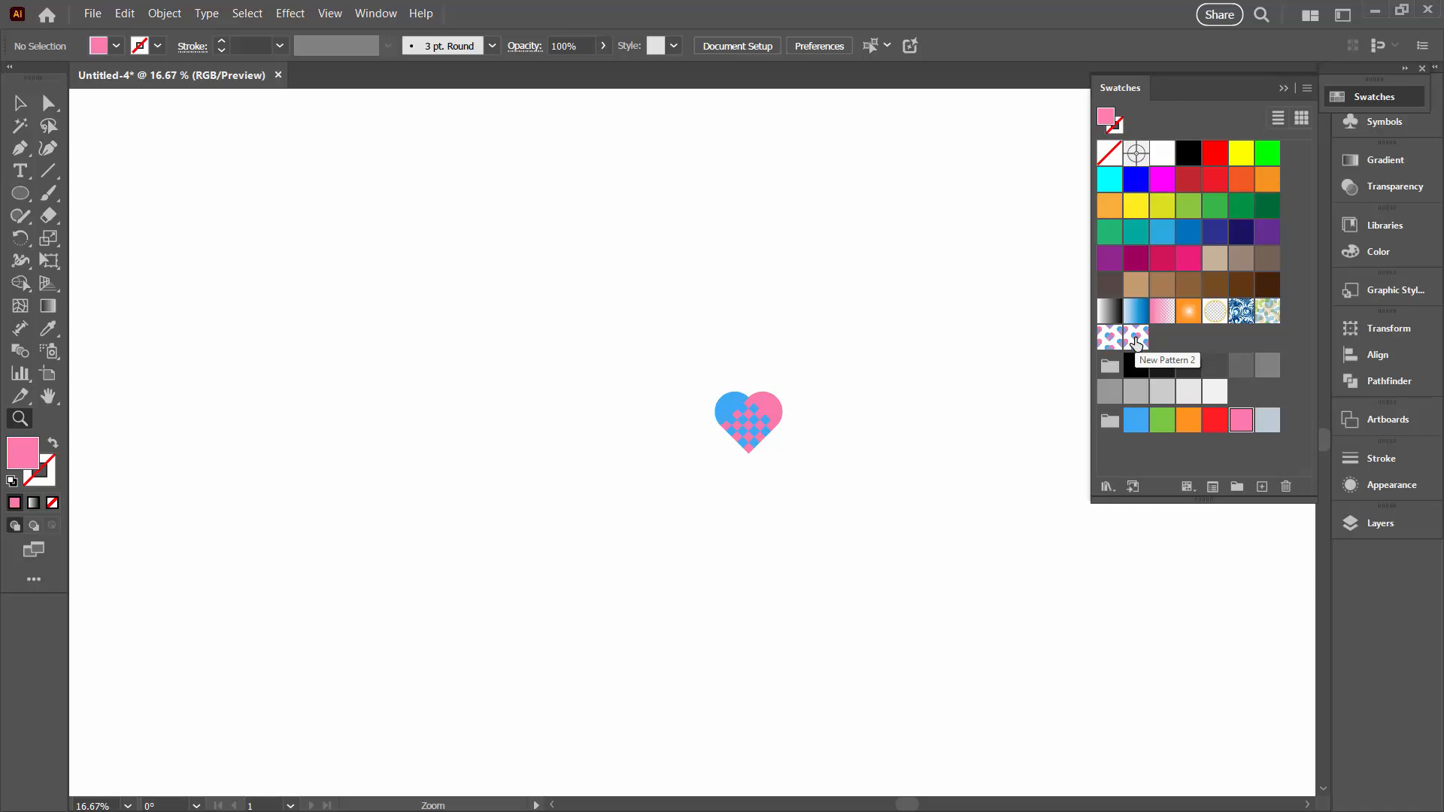
# Open the duplicated heart pattern for editing and add a 540 x 540 px rectangle to it.
pyautogui.doubleClick(1136, 340)
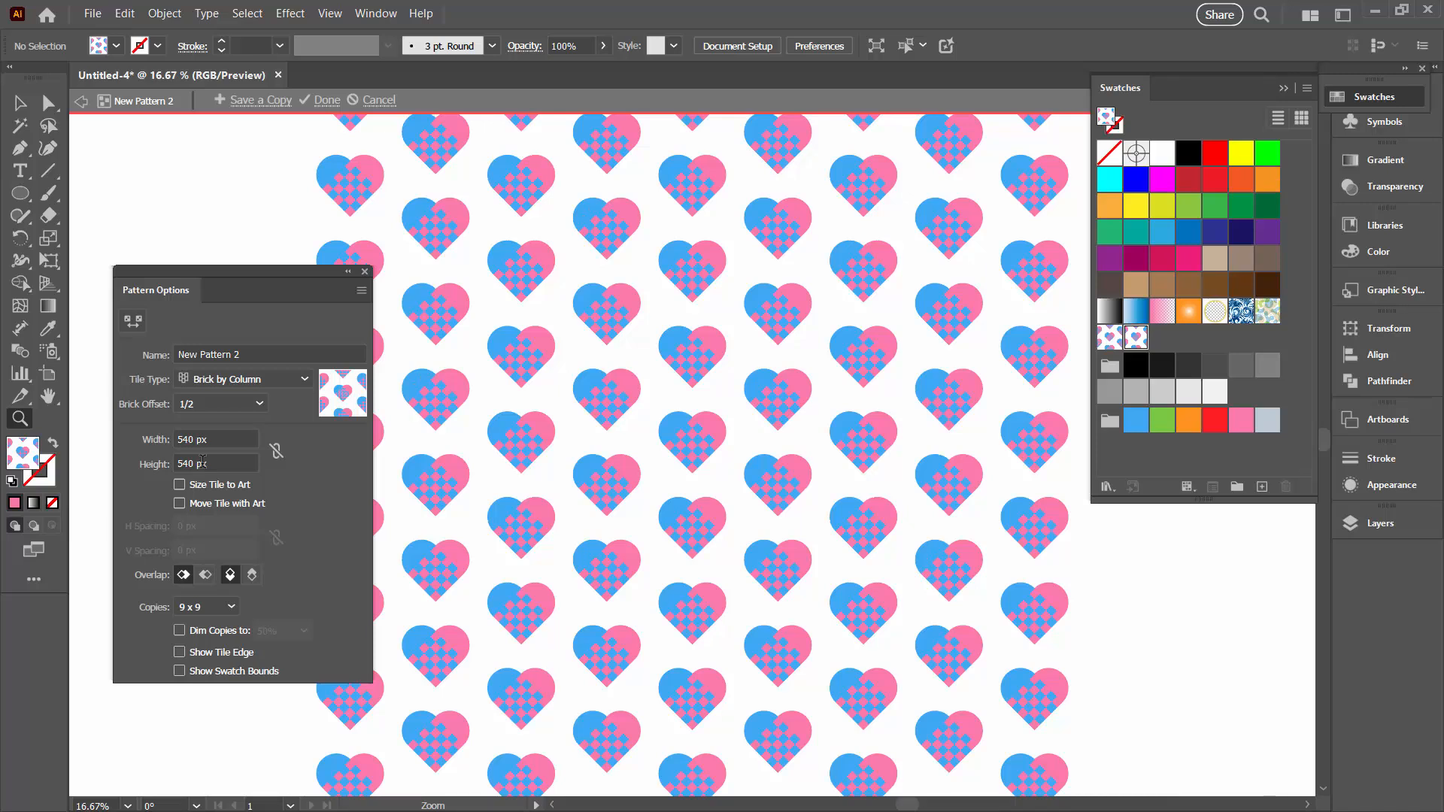
pyautogui.click(20, 193)
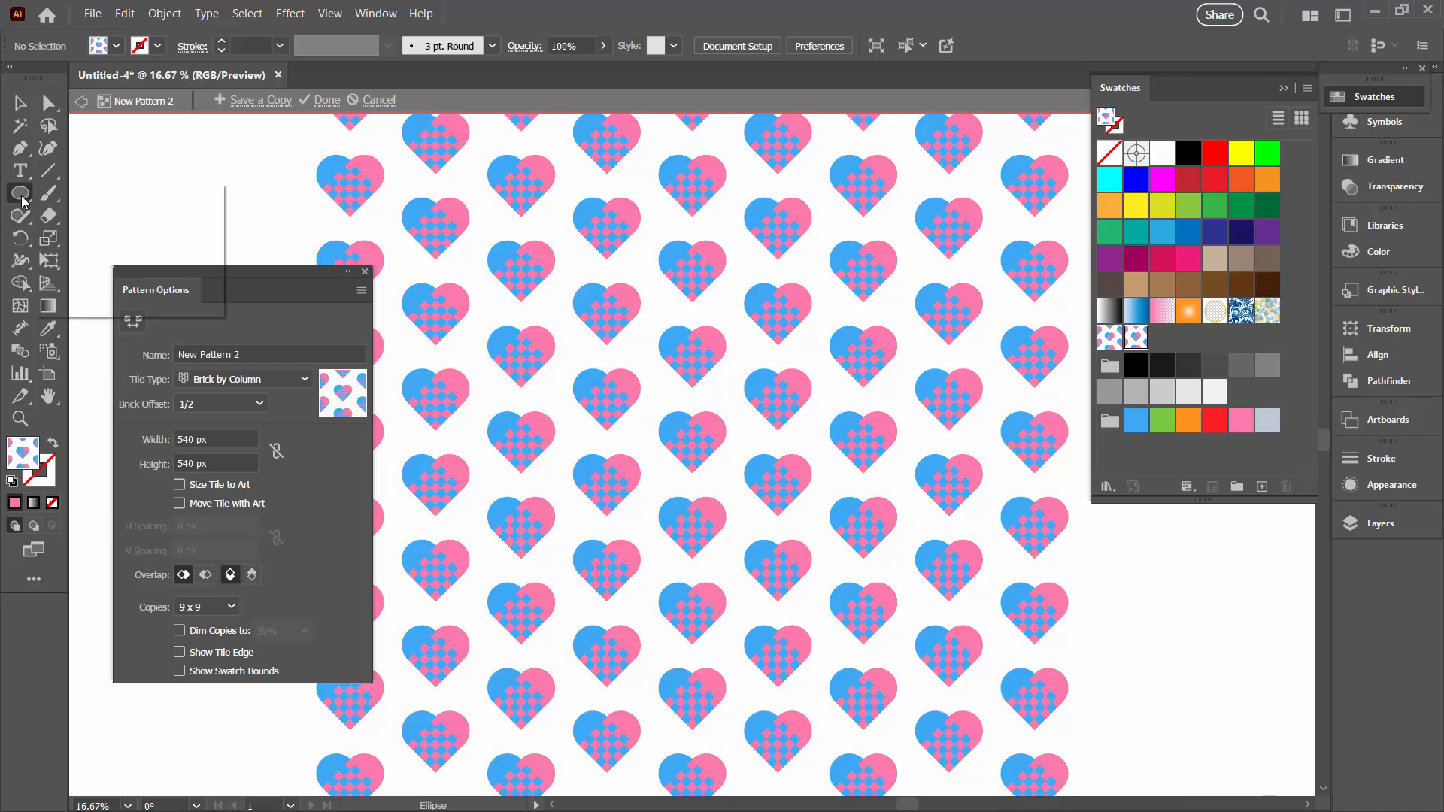
pyautogui.press('m')
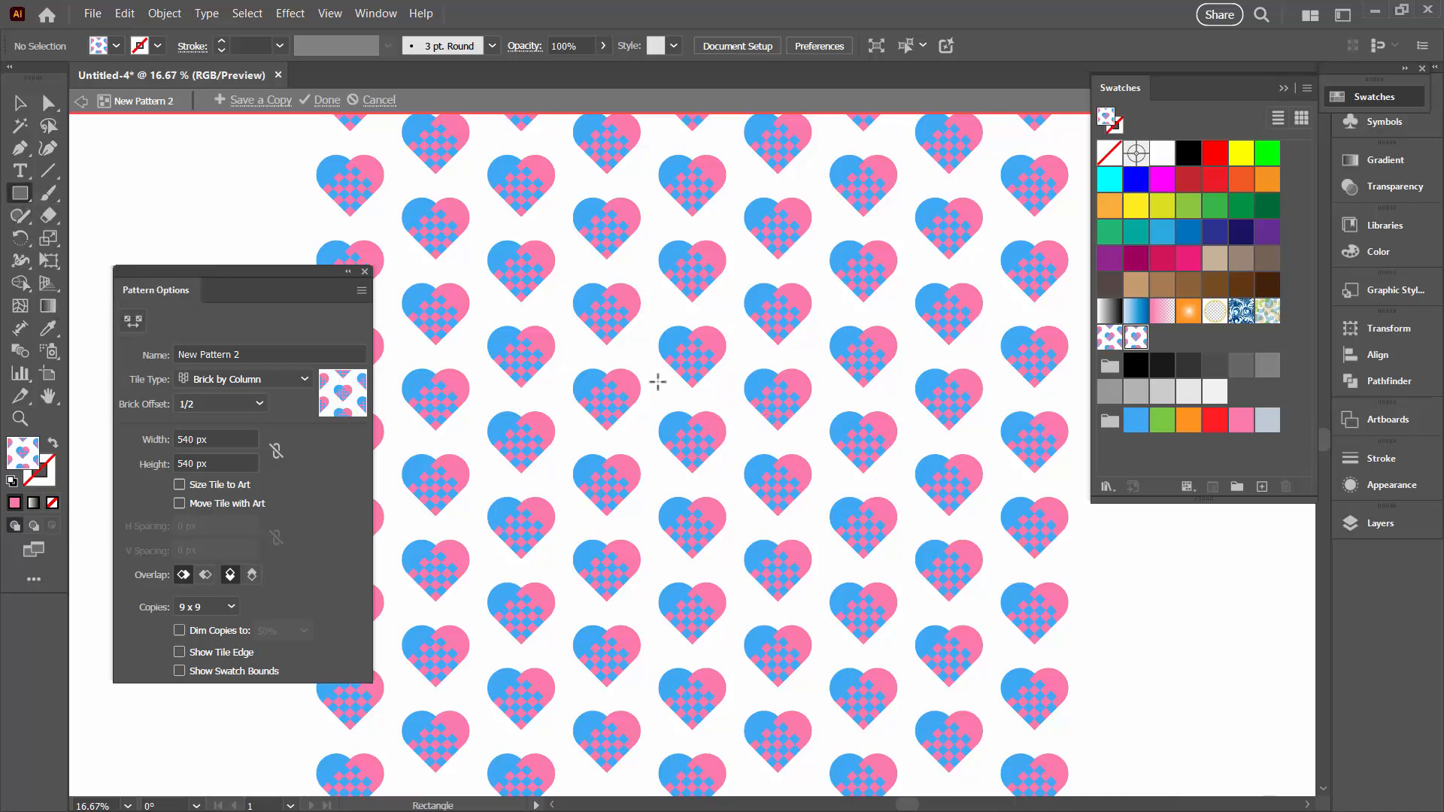
pyautogui.click(656, 383)
pyautogui.write('540')
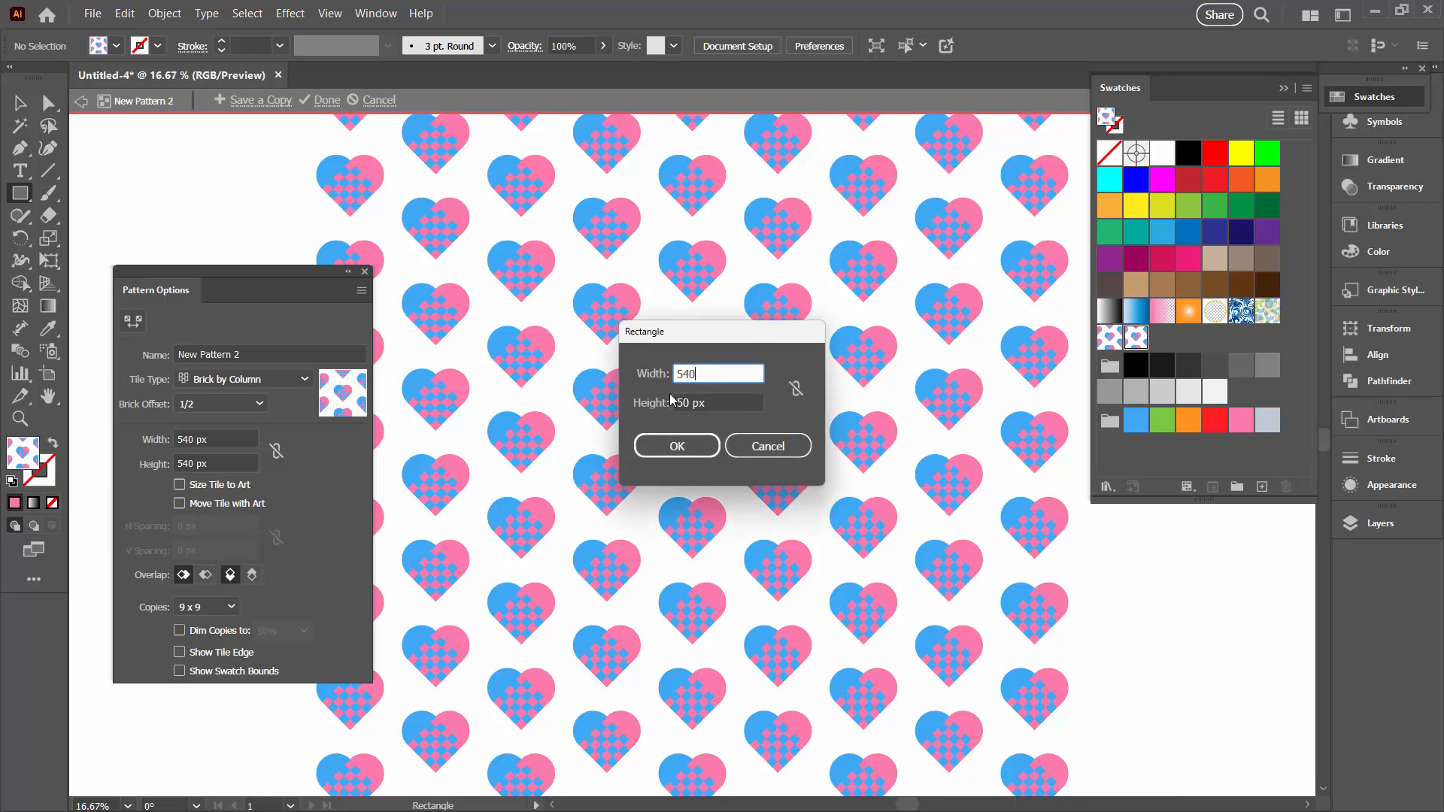
pyautogui.press('Tab')
pyautogui.write('540')
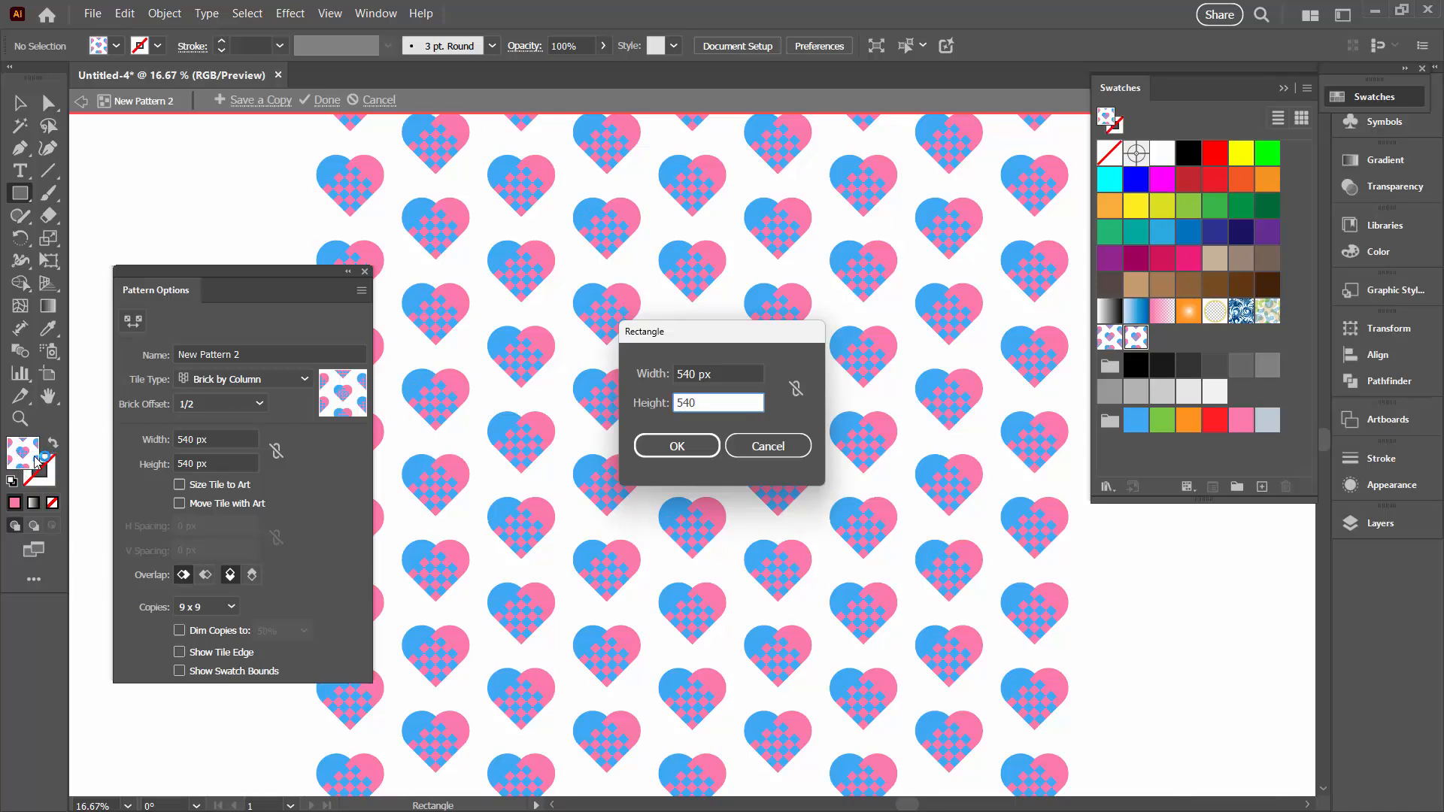
pyautogui.click(692, 448)
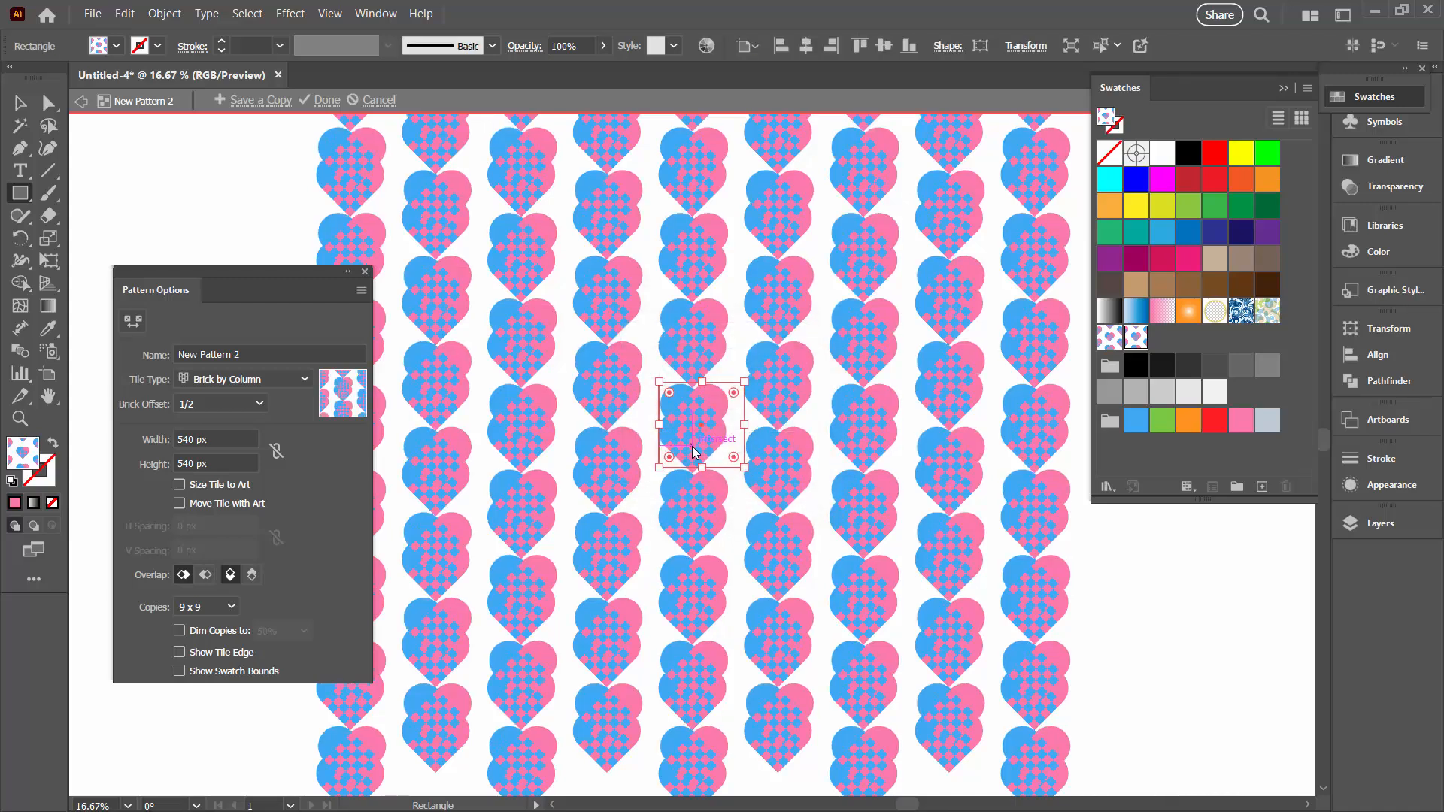
# Fill the rectangle with the solid light gray-blue swatch next to the pink one.
pyautogui.click(35, 503)
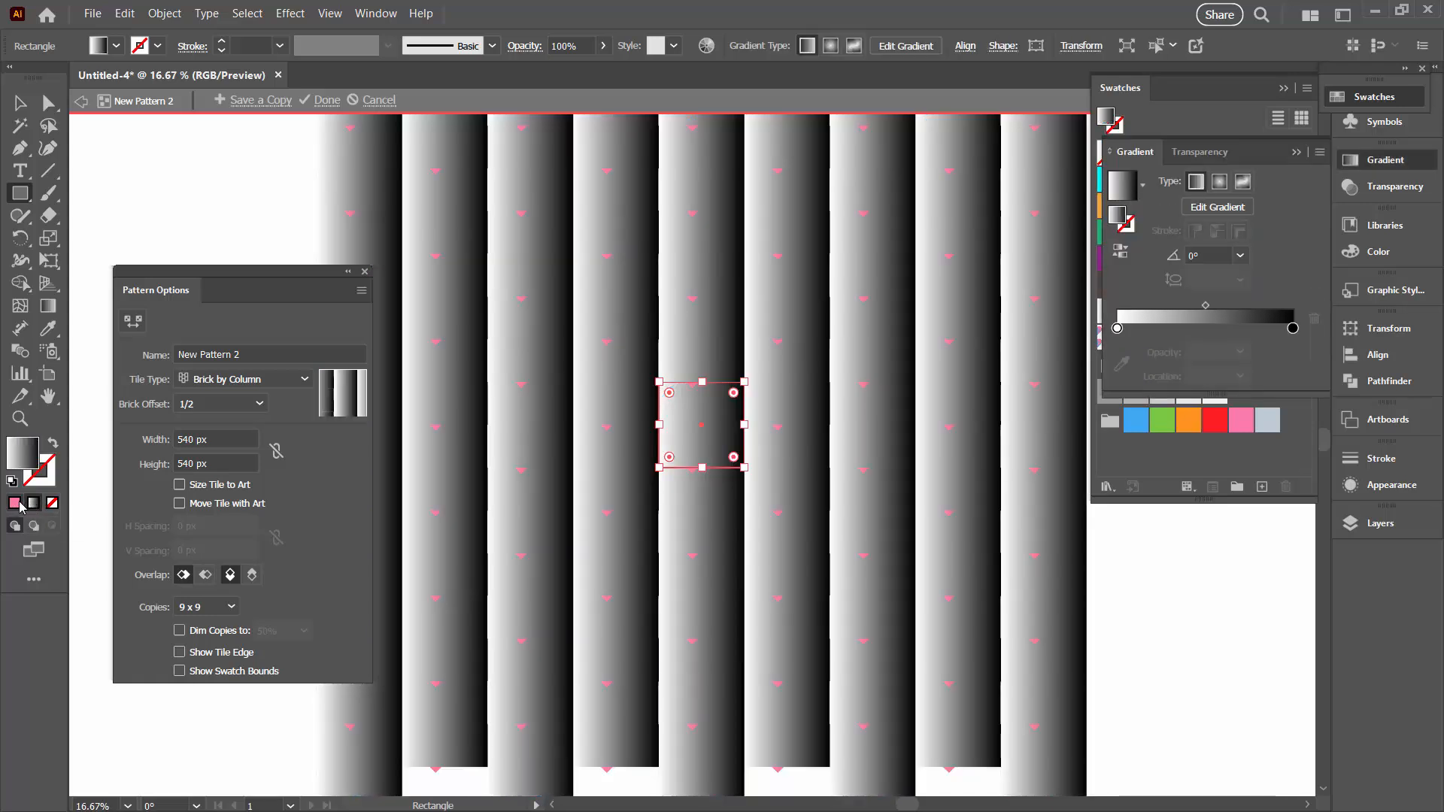
pyautogui.click(15, 504)
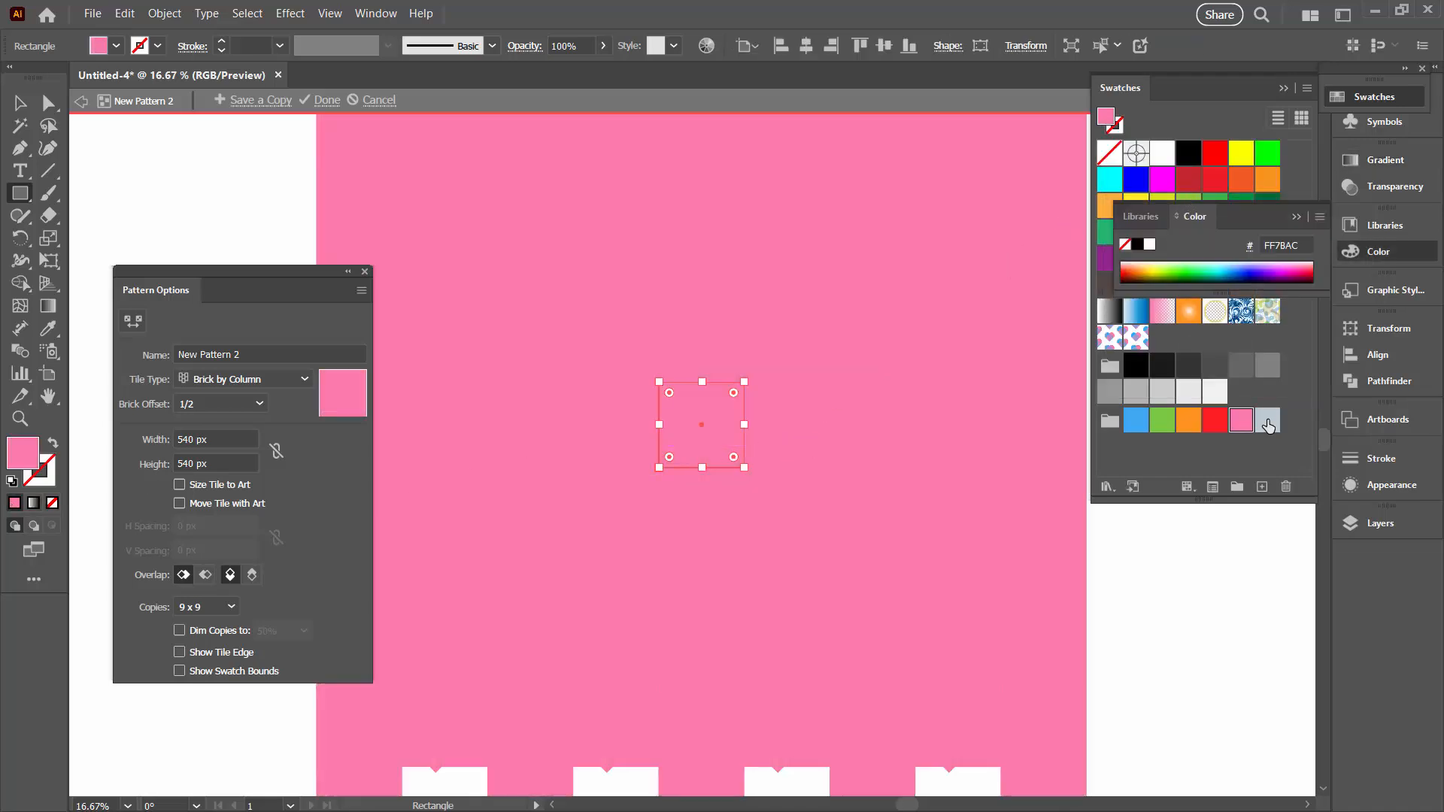
pyautogui.click(1267, 422)
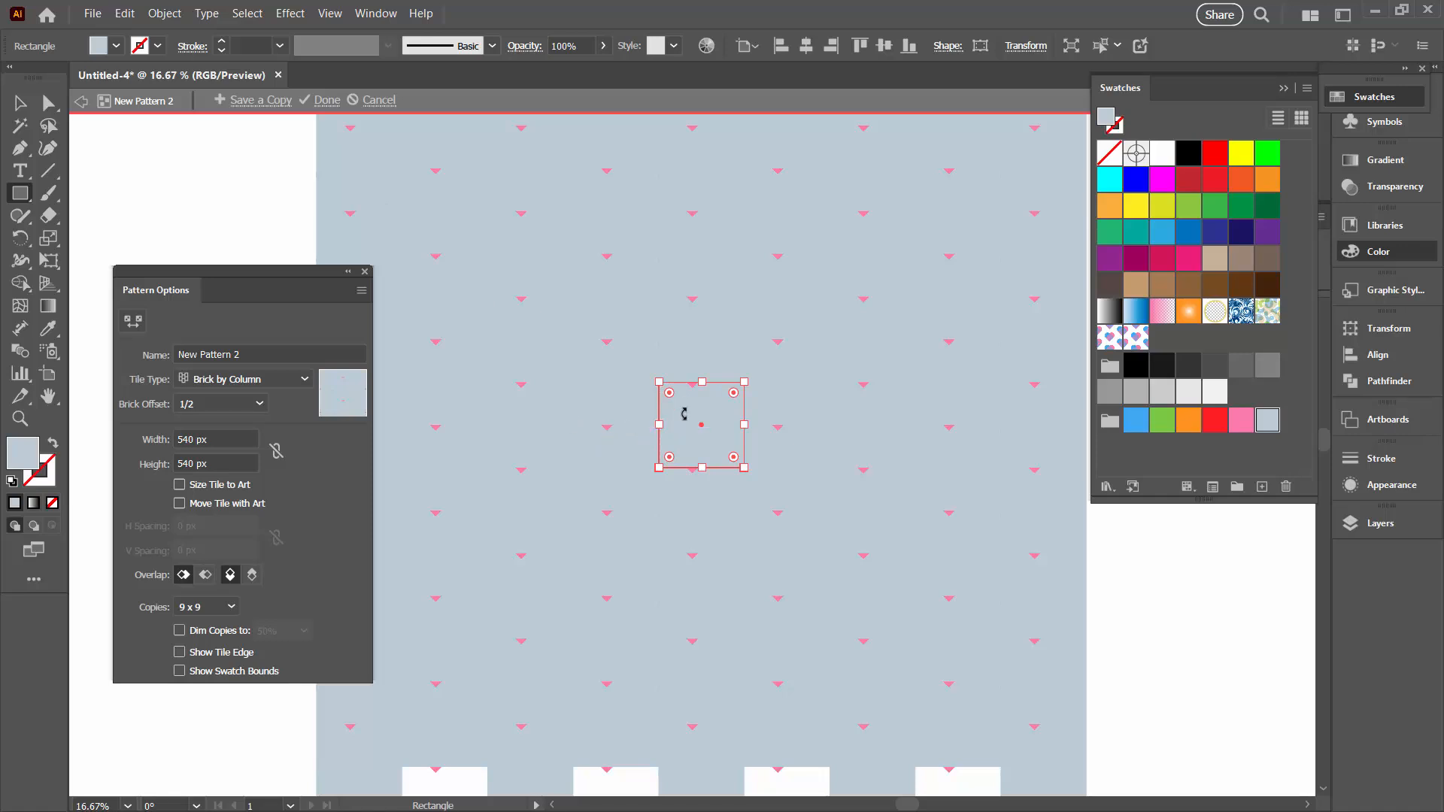
# Send the gray-blue rectangle to the back, behind the woven heart in the pattern tile.
pyautogui.click(166, 17)
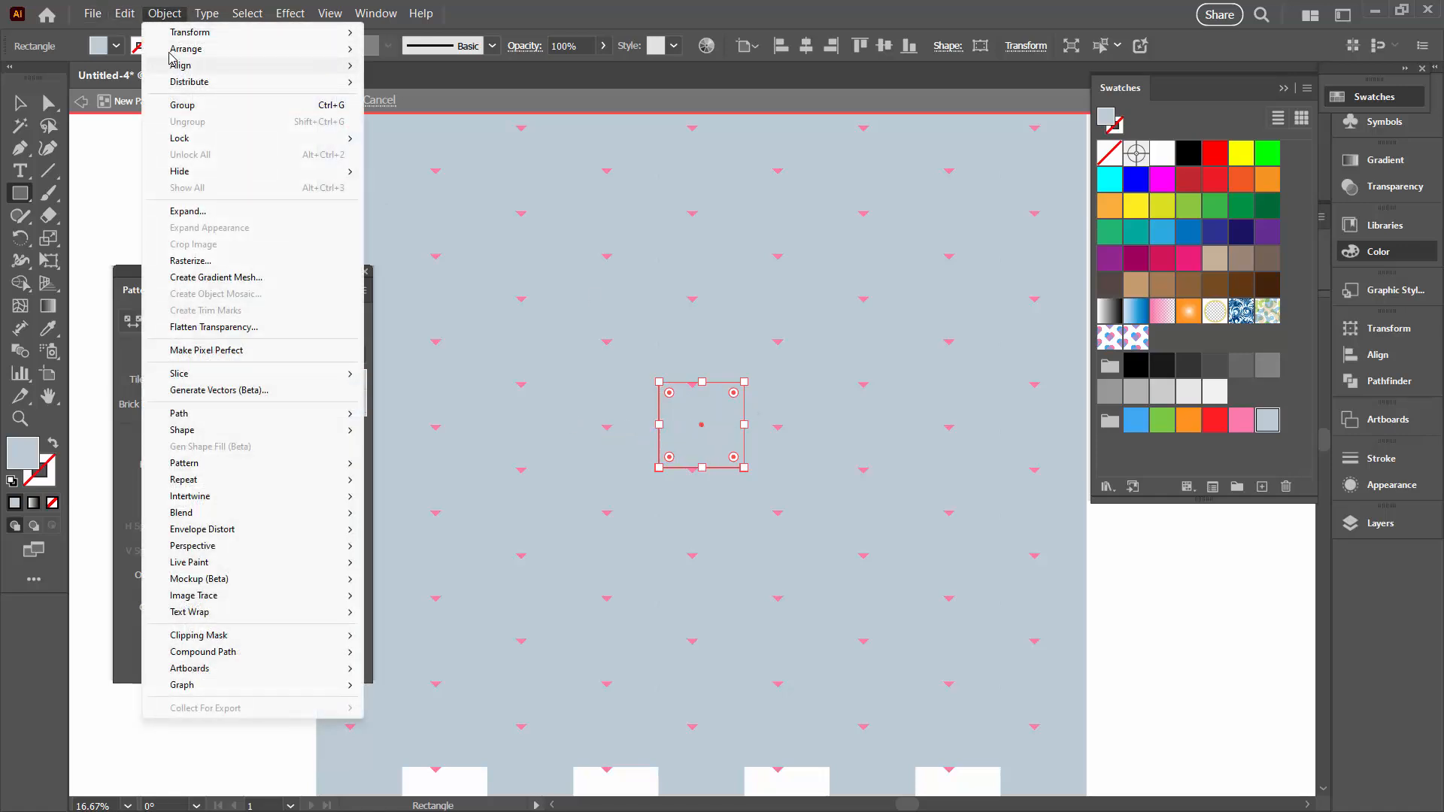
pyautogui.moveTo(301, 49)
pyautogui.click(415, 98)
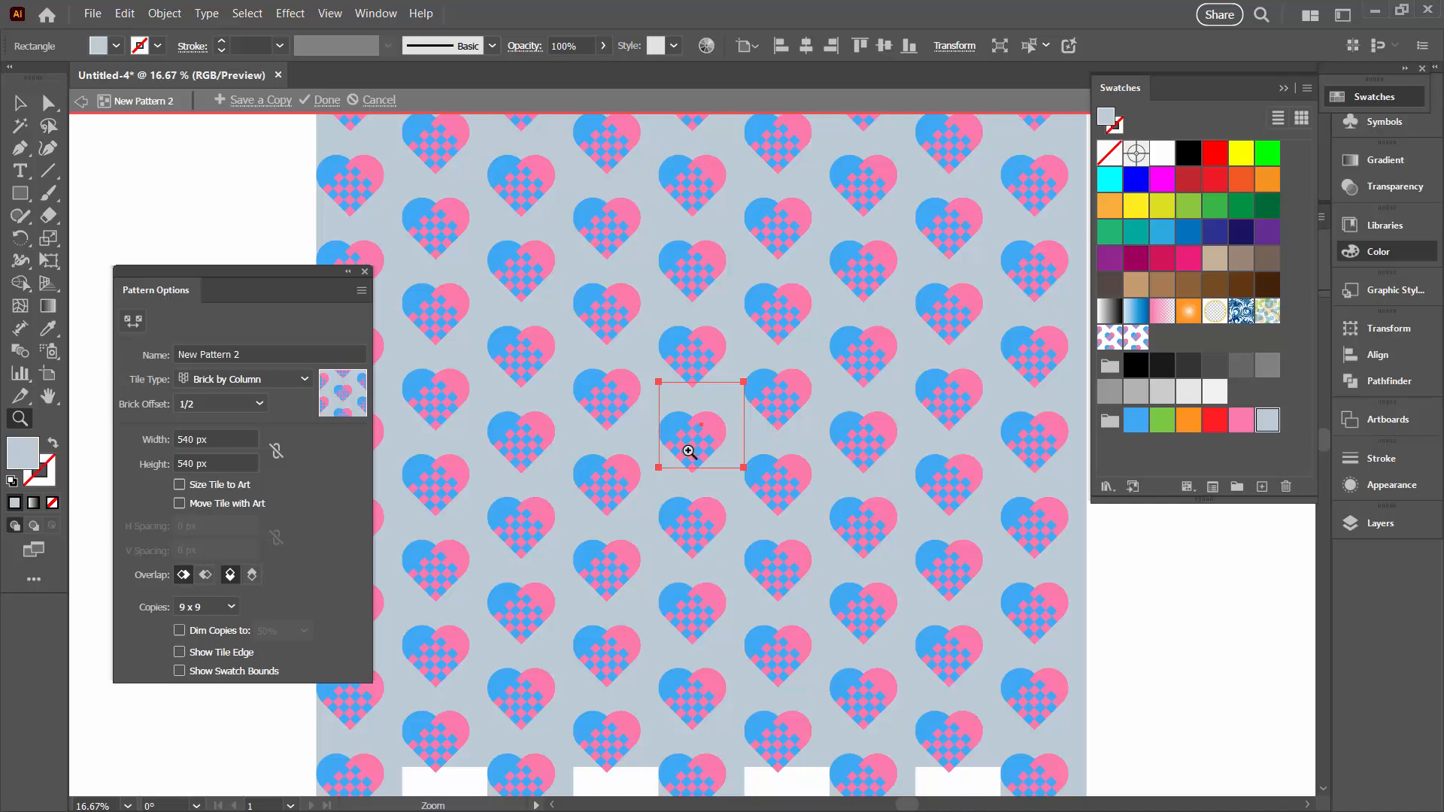
# Reposition the gray-blue rectangle so the whole woven heart sits inside it, and finish editing the pattern.
pyautogui.scroll(-1, 689, 452)
pyautogui.click(699, 429)
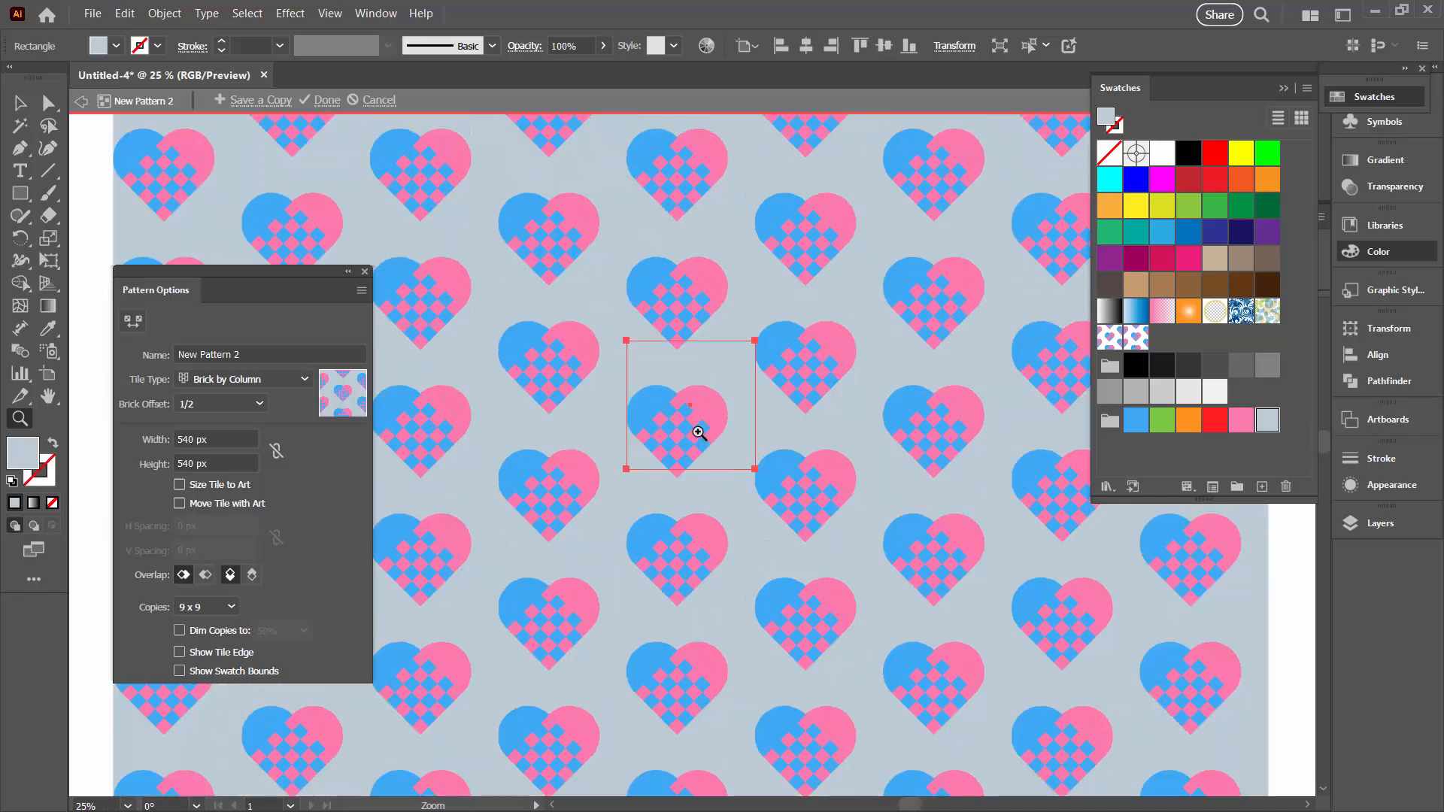
pyautogui.click(687, 430)
pyautogui.click(668, 442)
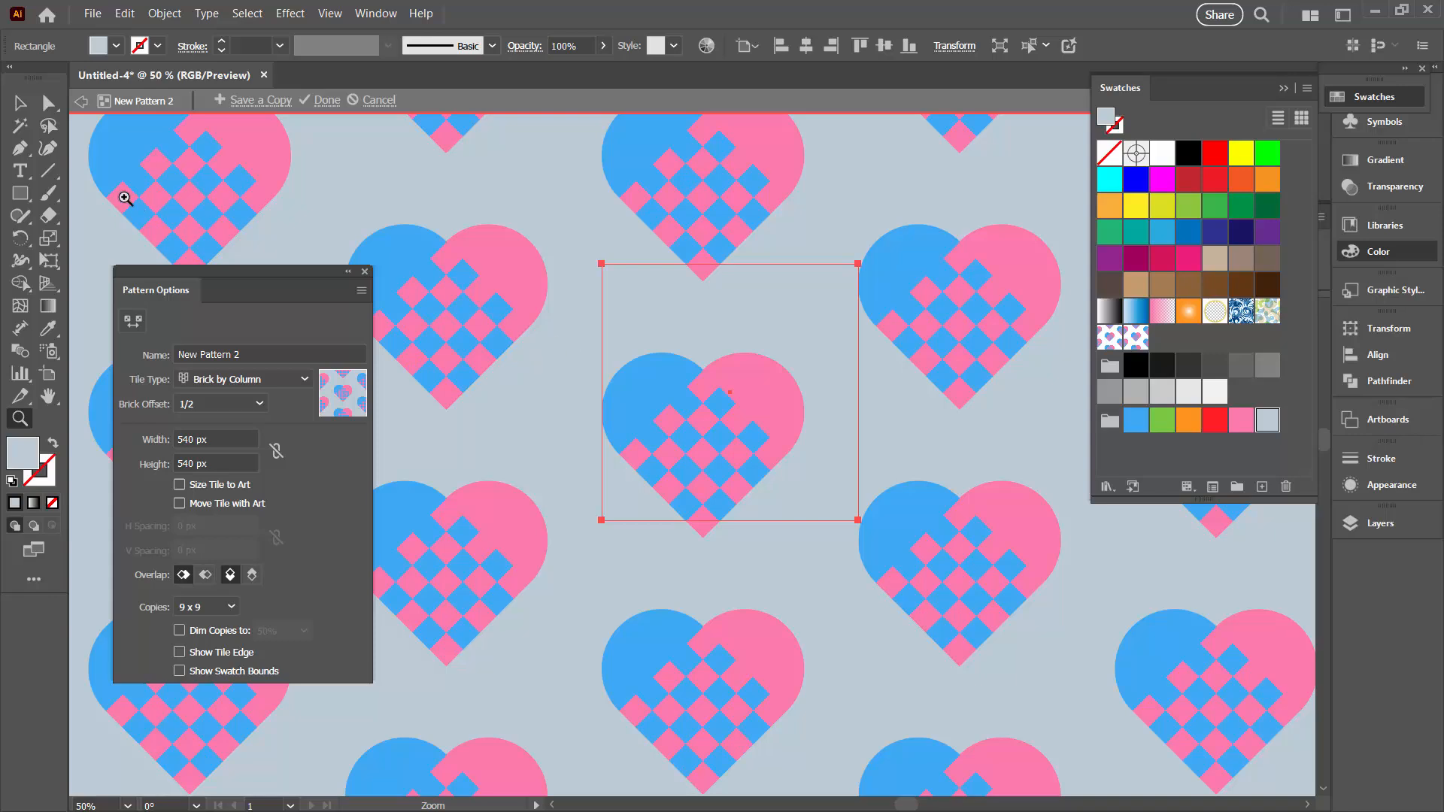
pyautogui.click(19, 103)
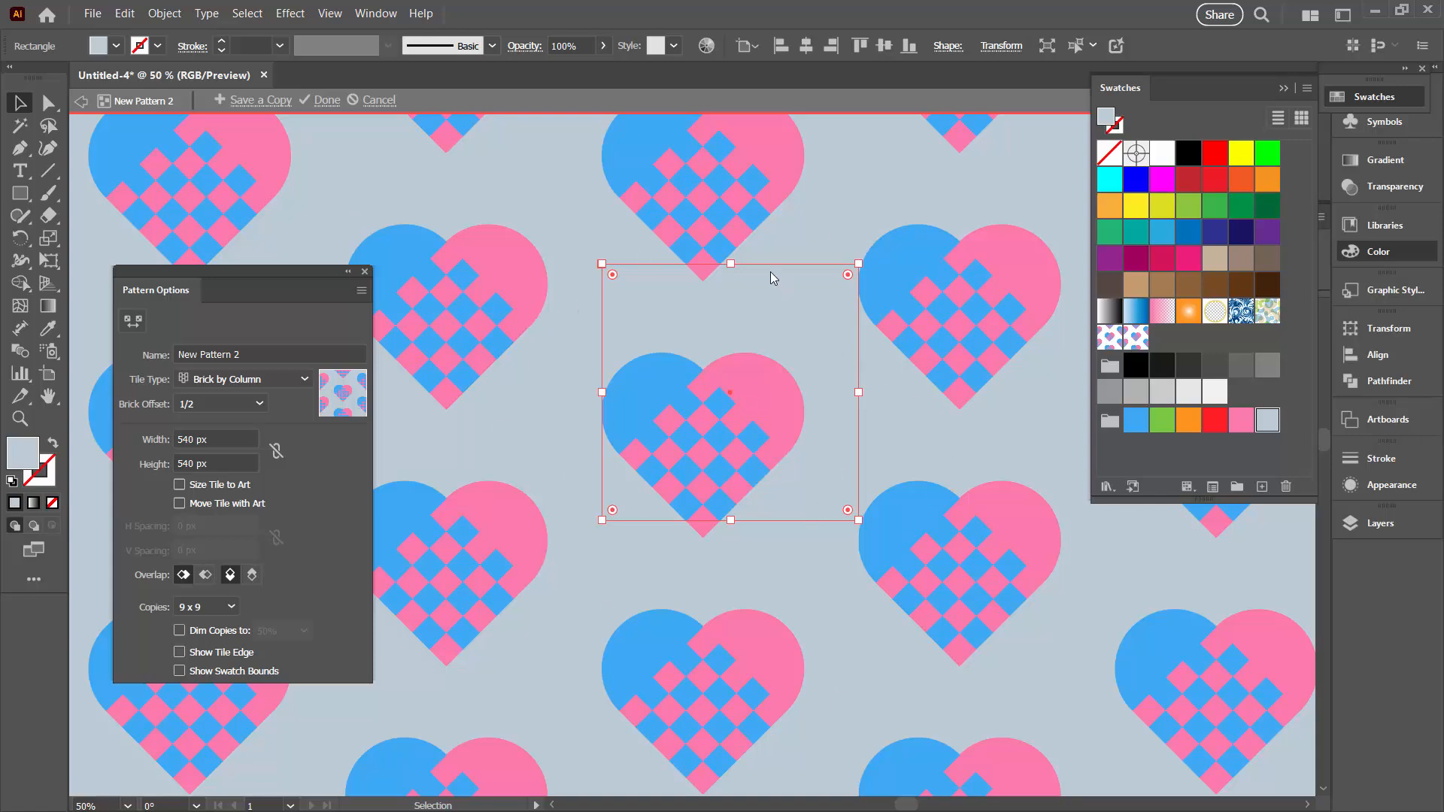
pyautogui.moveTo(767, 276); pyautogui.dragTo(794, 351)
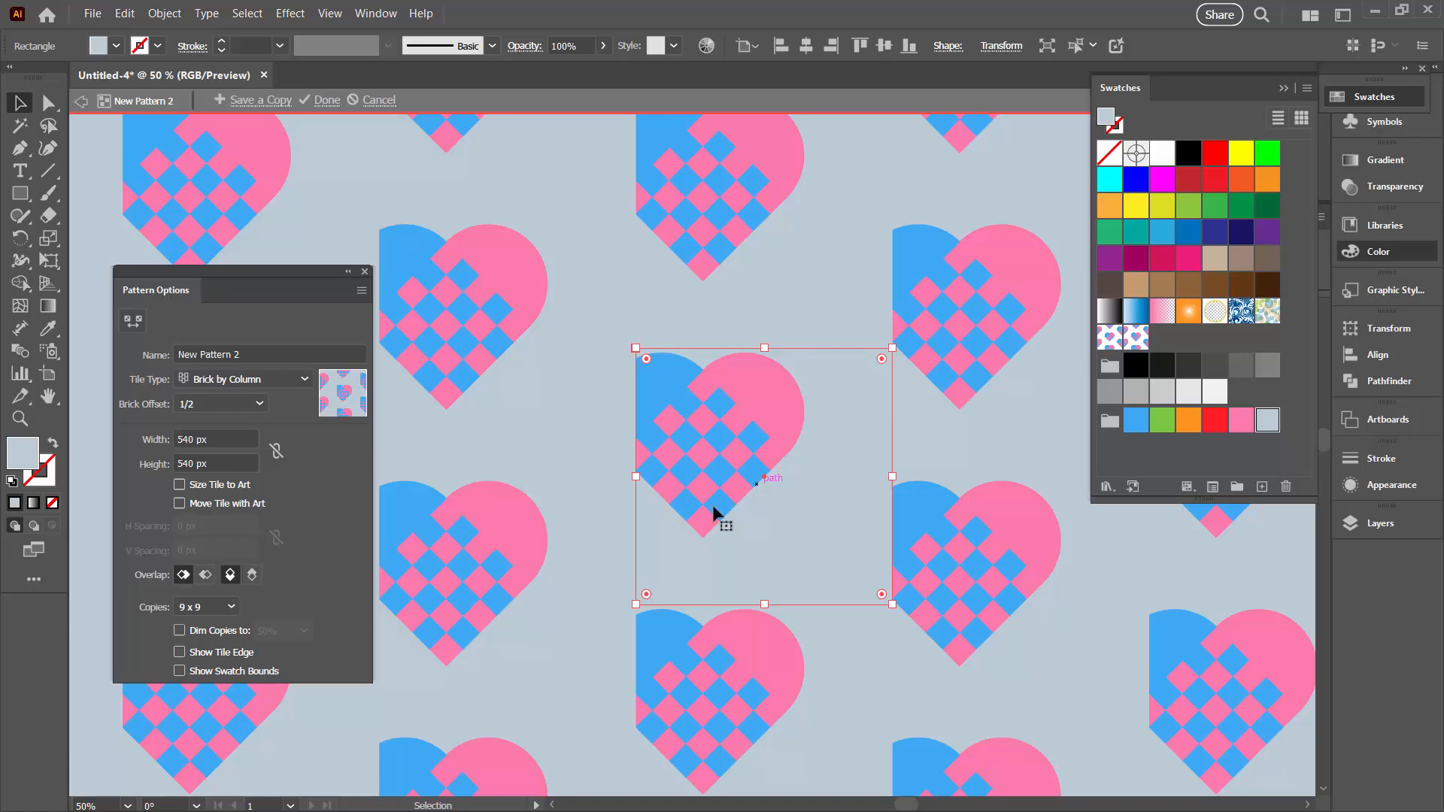
pyautogui.moveTo(647, 536); pyautogui.dragTo(583, 494)
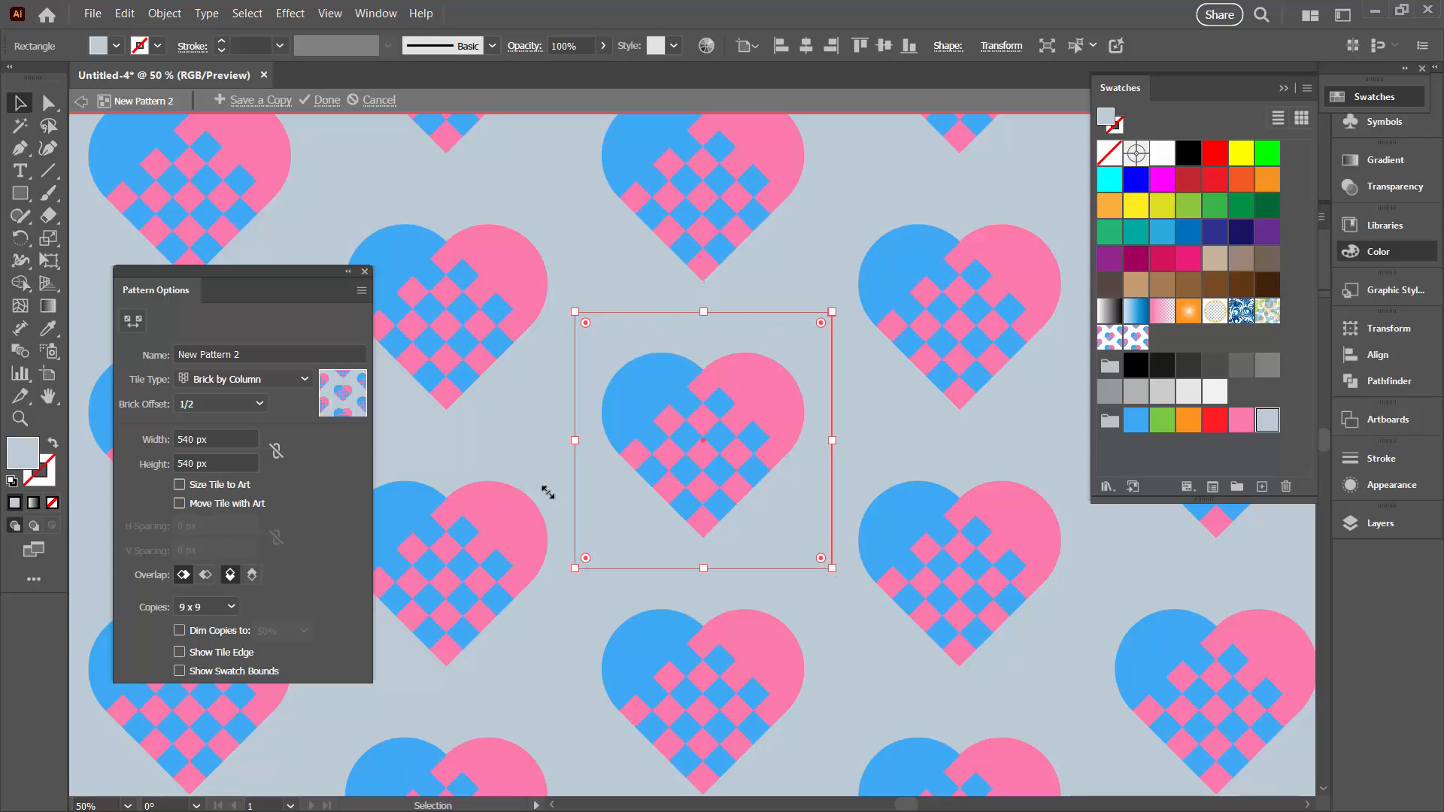
pyautogui.click(323, 99)
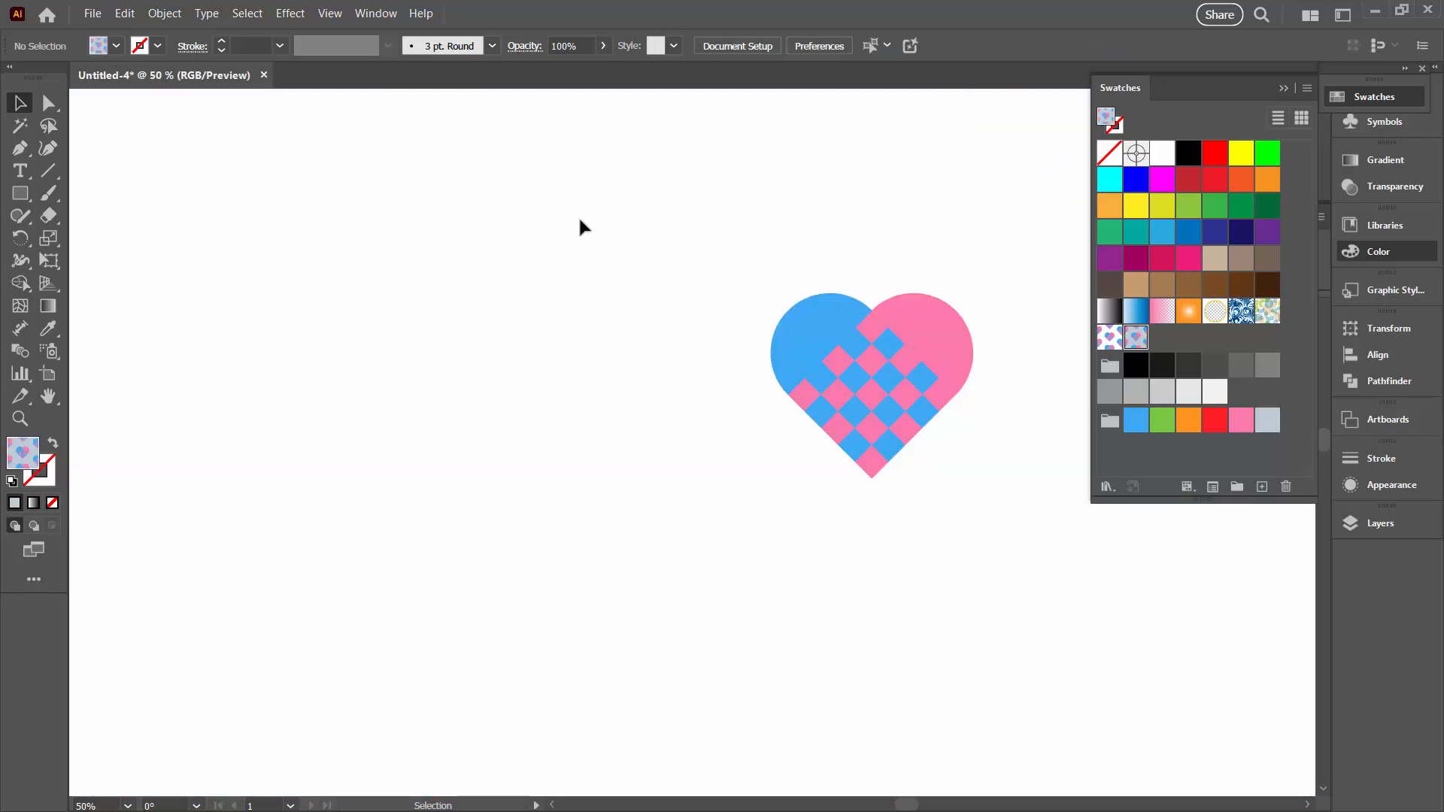
# Show the artboards and move the woven heart off the artboard.
pyautogui.click(328, 13)
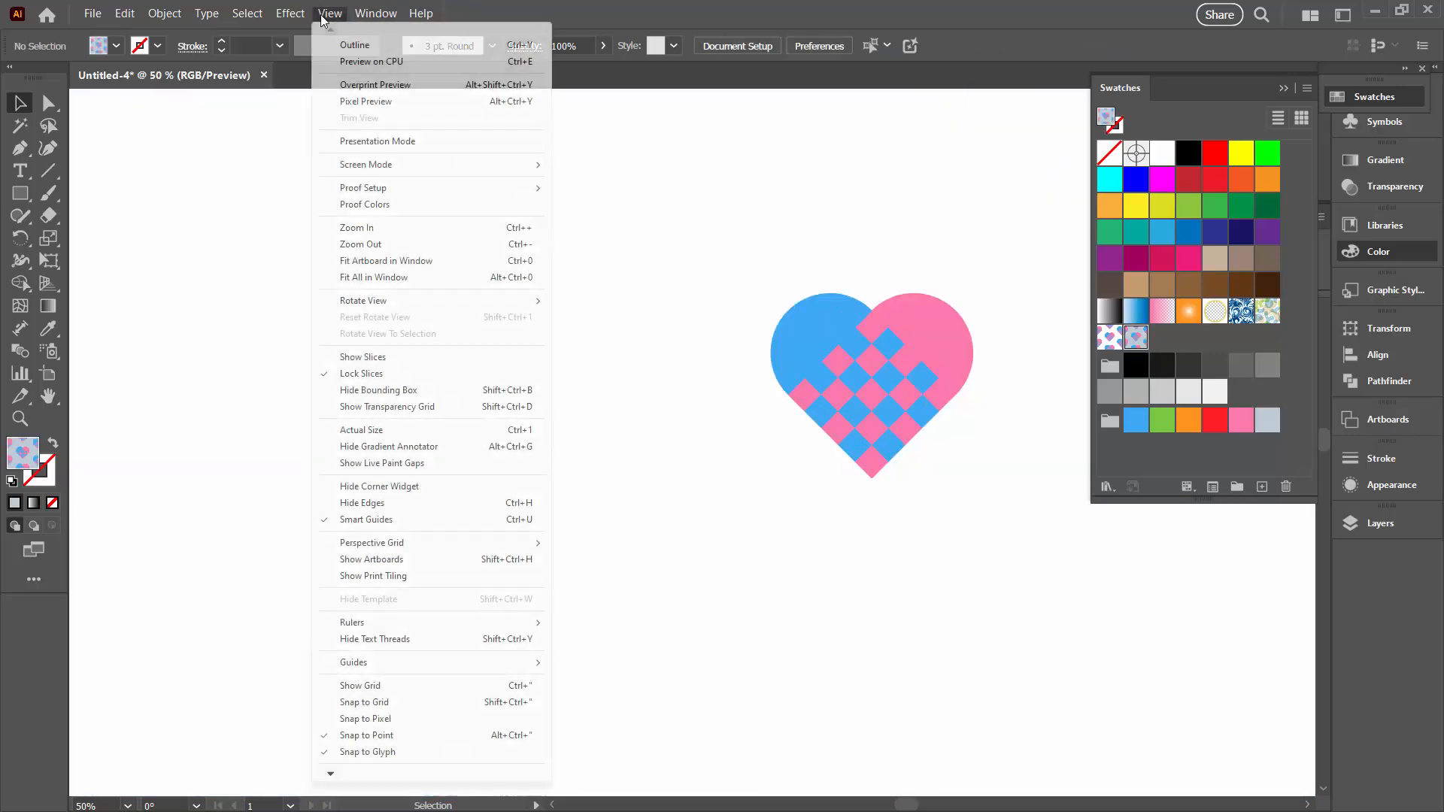
pyautogui.click(385, 561)
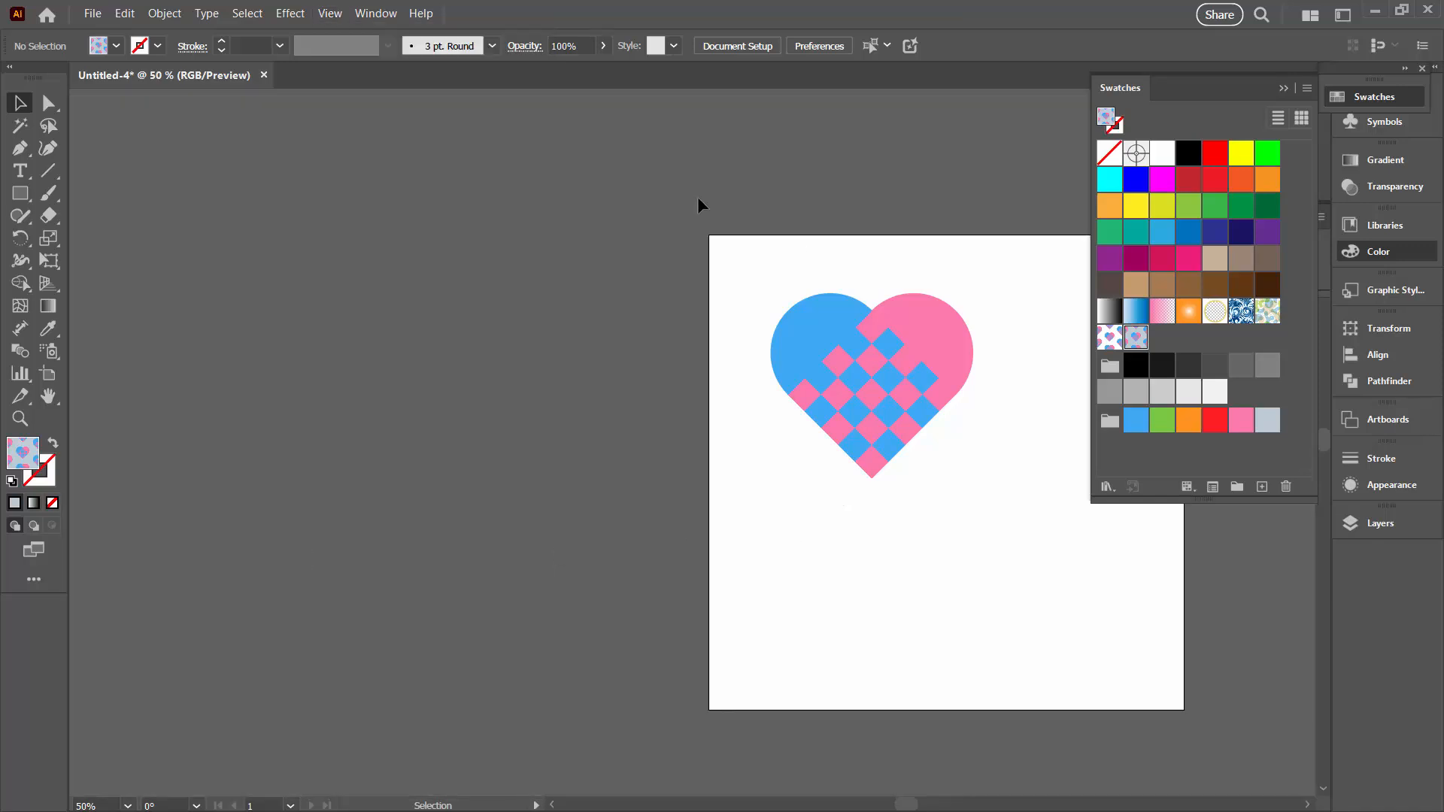
pyautogui.moveTo(905, 415); pyautogui.dragTo(232, 316)
pyautogui.moveTo(776, 463); pyautogui.dragTo(525, 448)
# Create a 1000 x 1000 px rectangle and center it horizontally and vertically on the artboard.
pyautogui.click(20, 193)
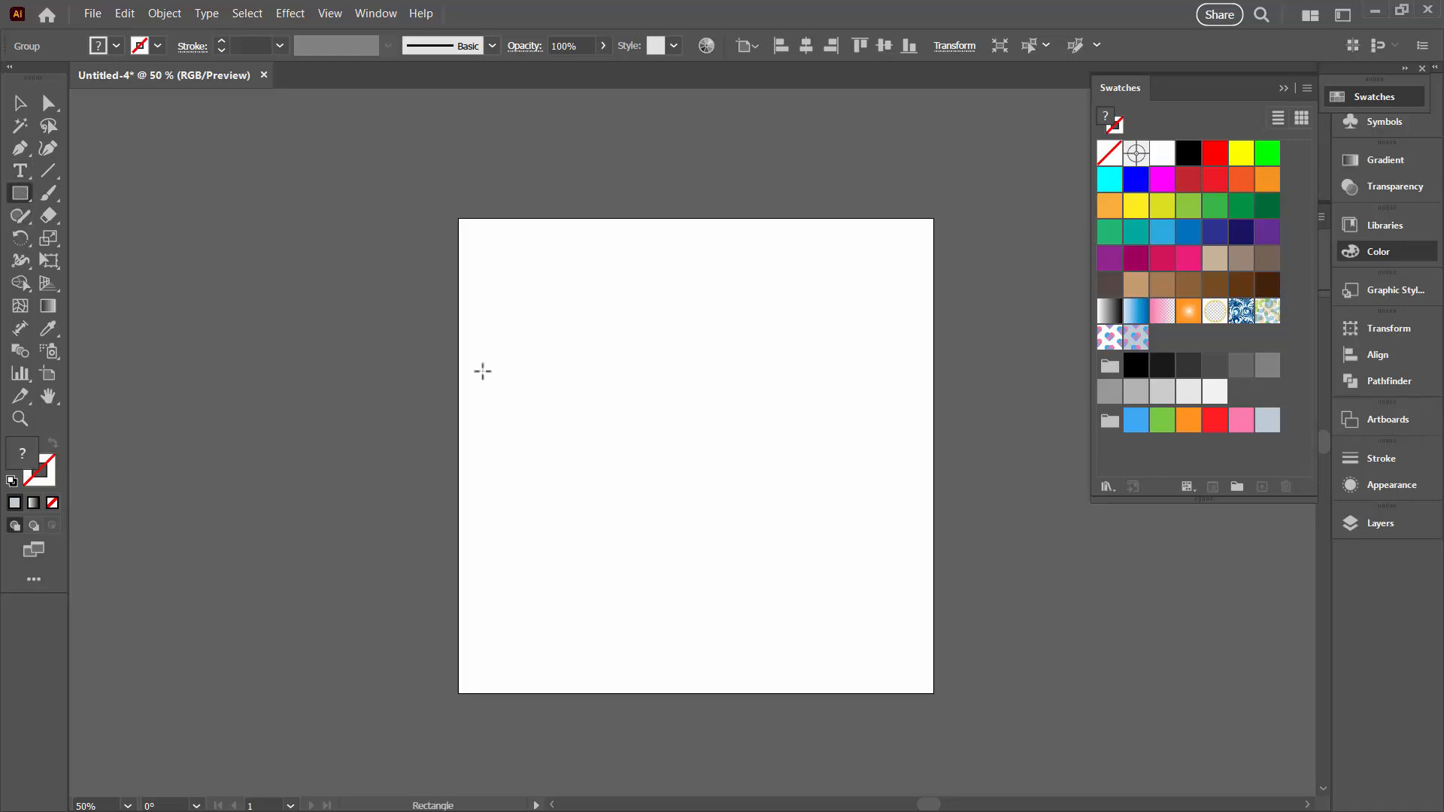
pyautogui.click(500, 371)
pyautogui.write('1000')
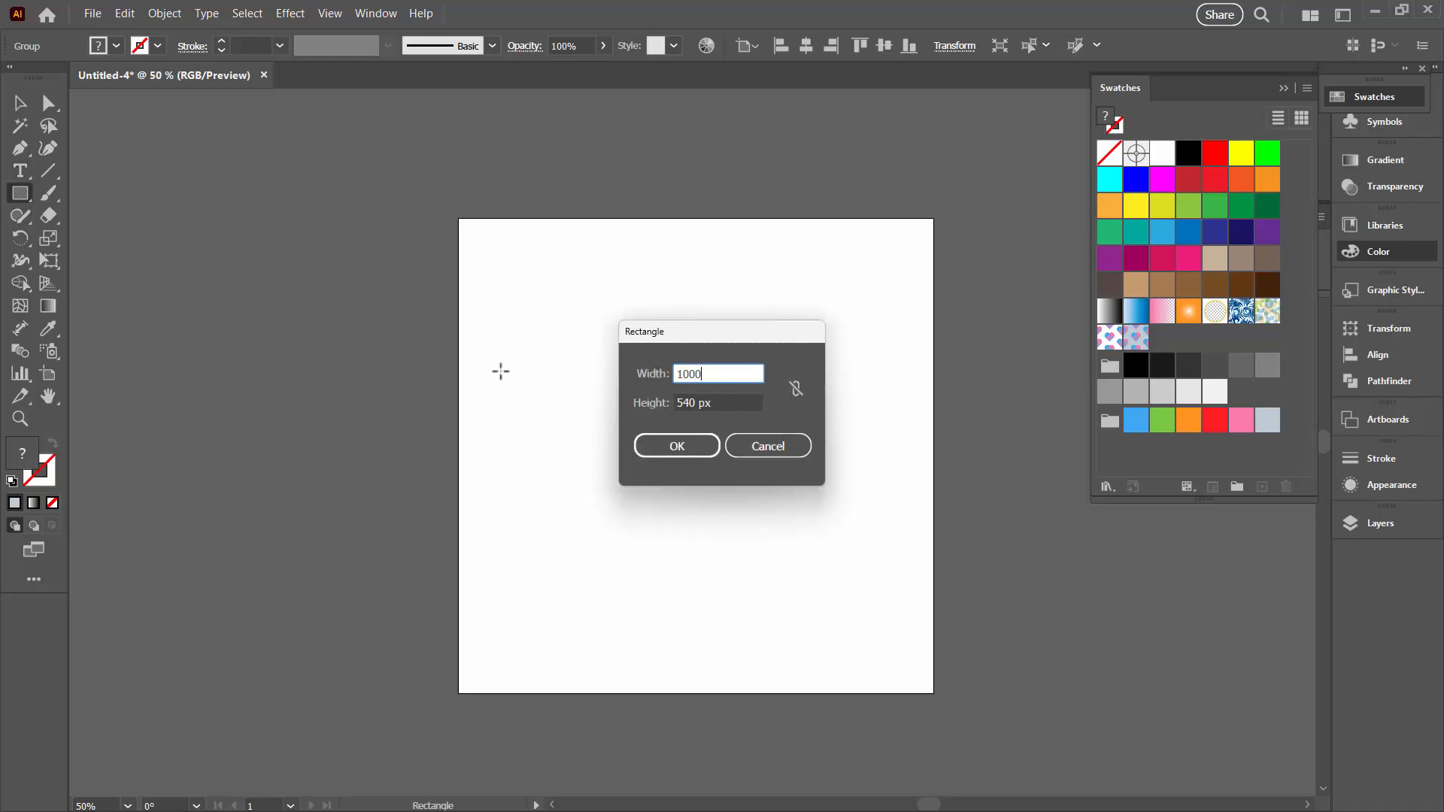
pyautogui.press('Tab')
pyautogui.write('10')
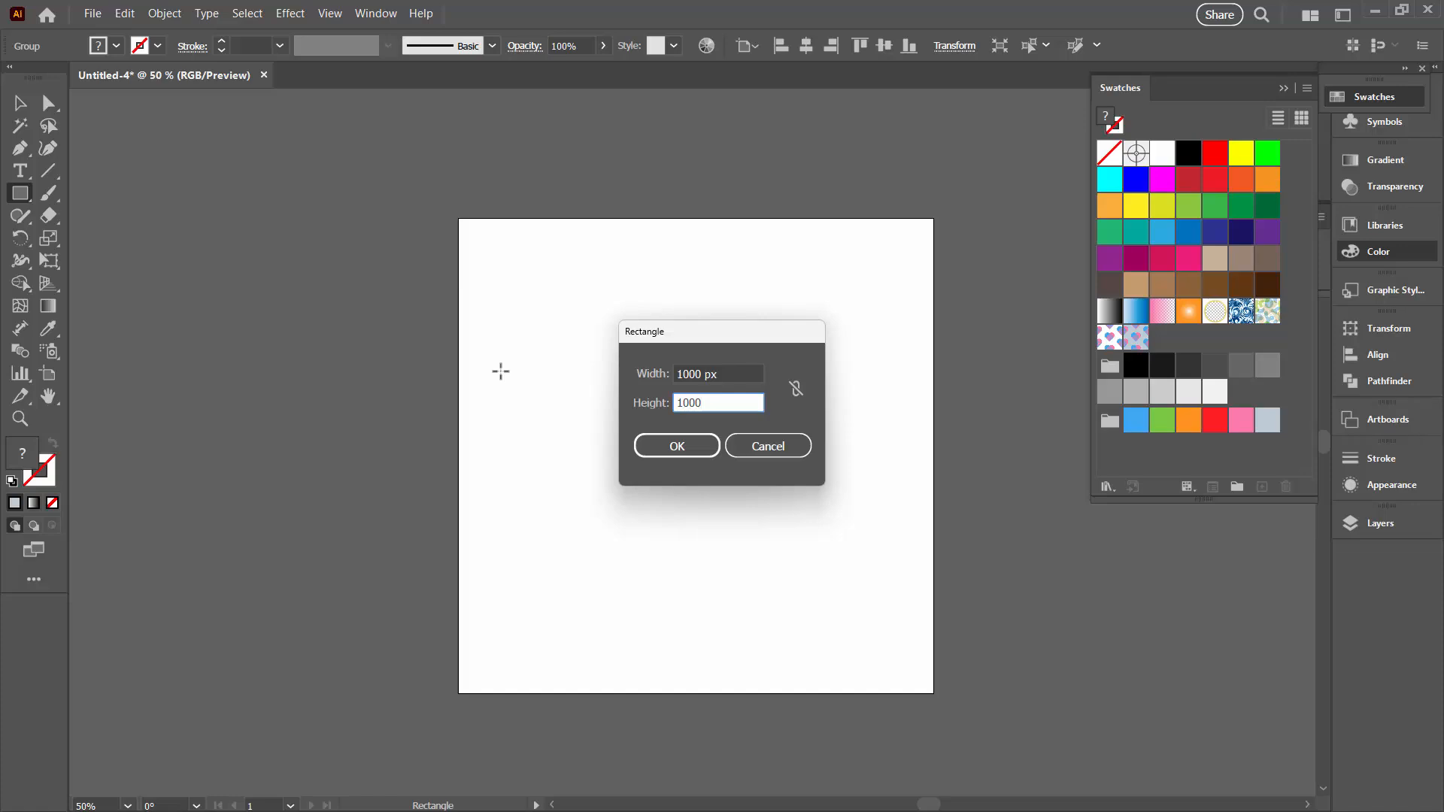
pyautogui.press('Return')
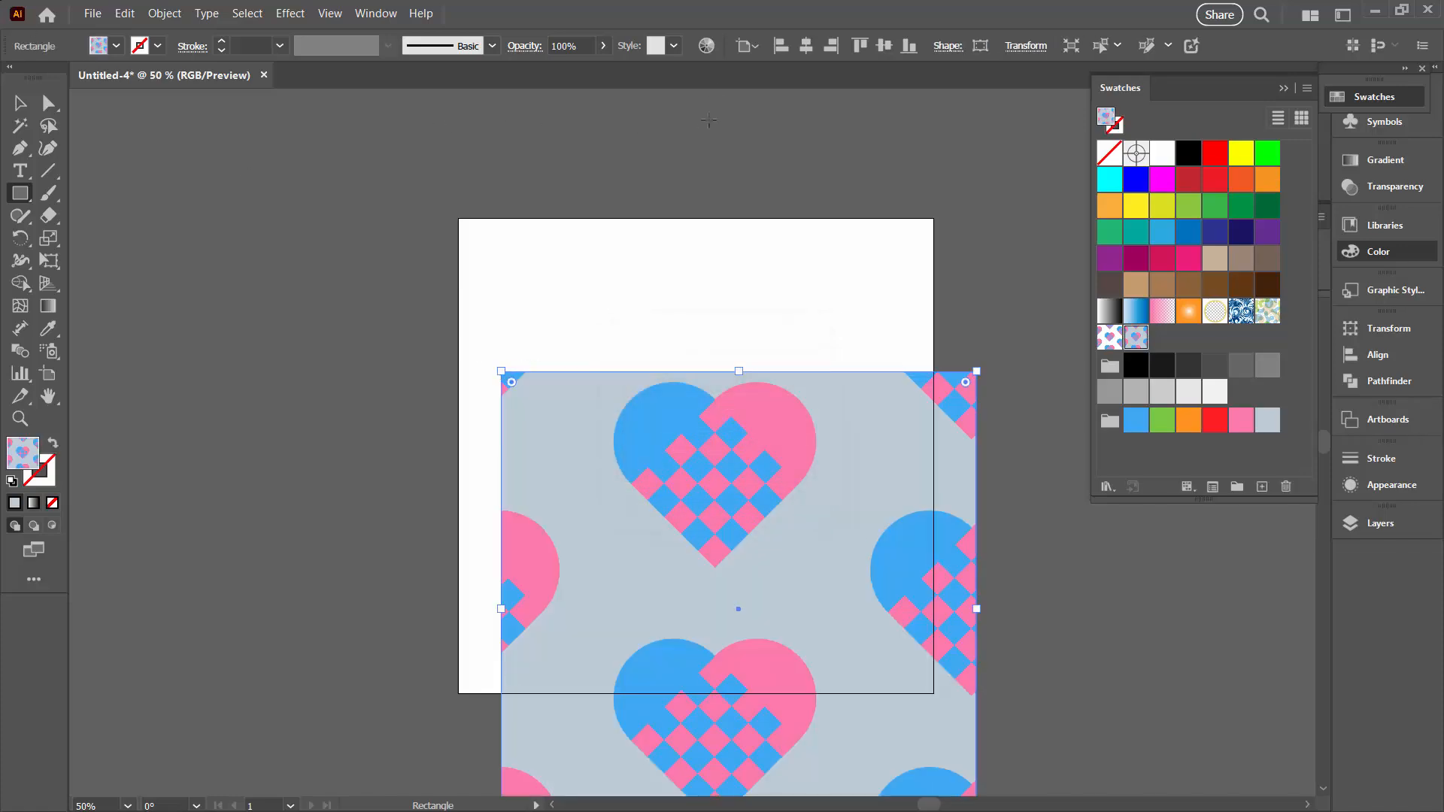
pyautogui.click(806, 47)
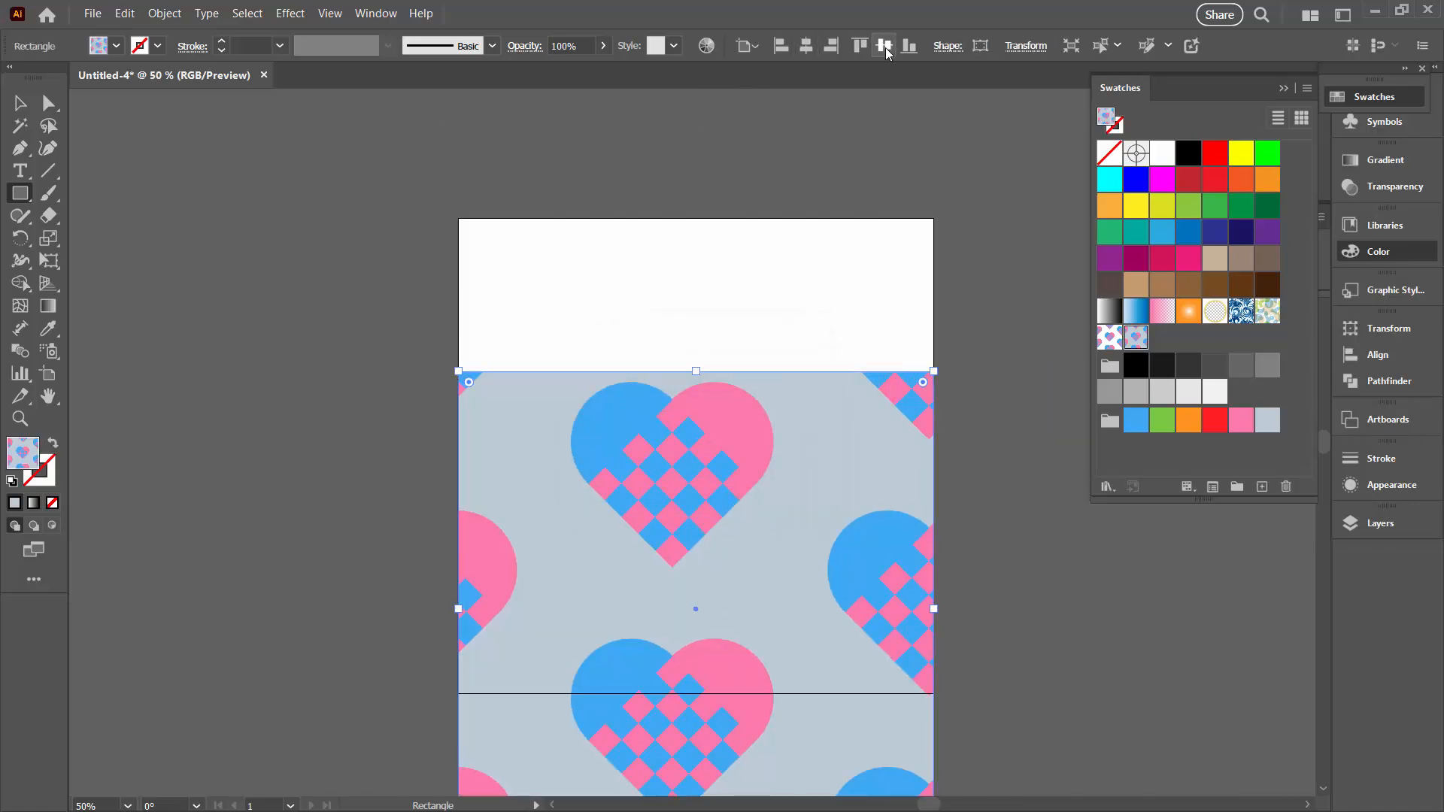
pyautogui.click(886, 47)
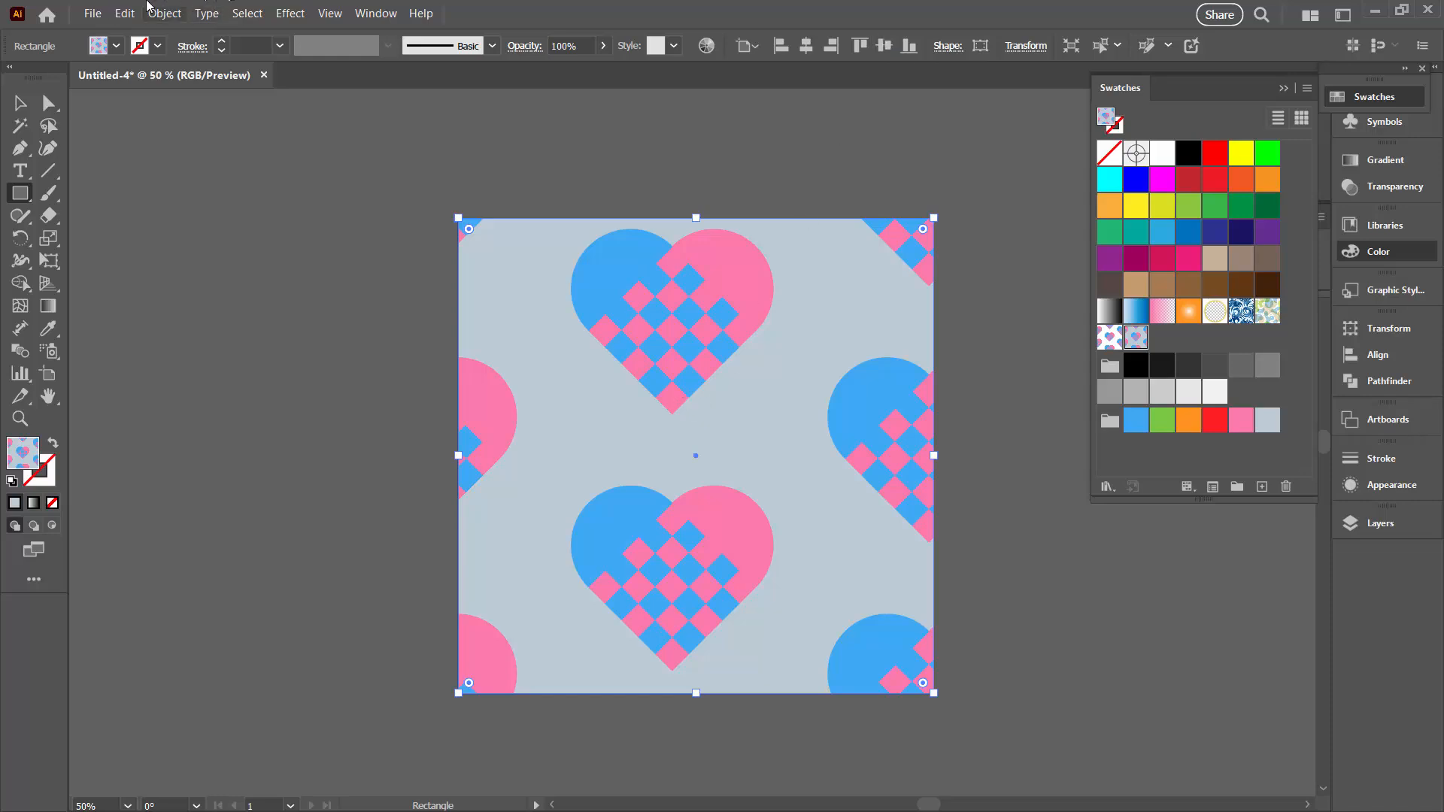
# Scale only the pattern inside the square to a uniform 30%, without transforming the object itself.
pyautogui.click(166, 14)
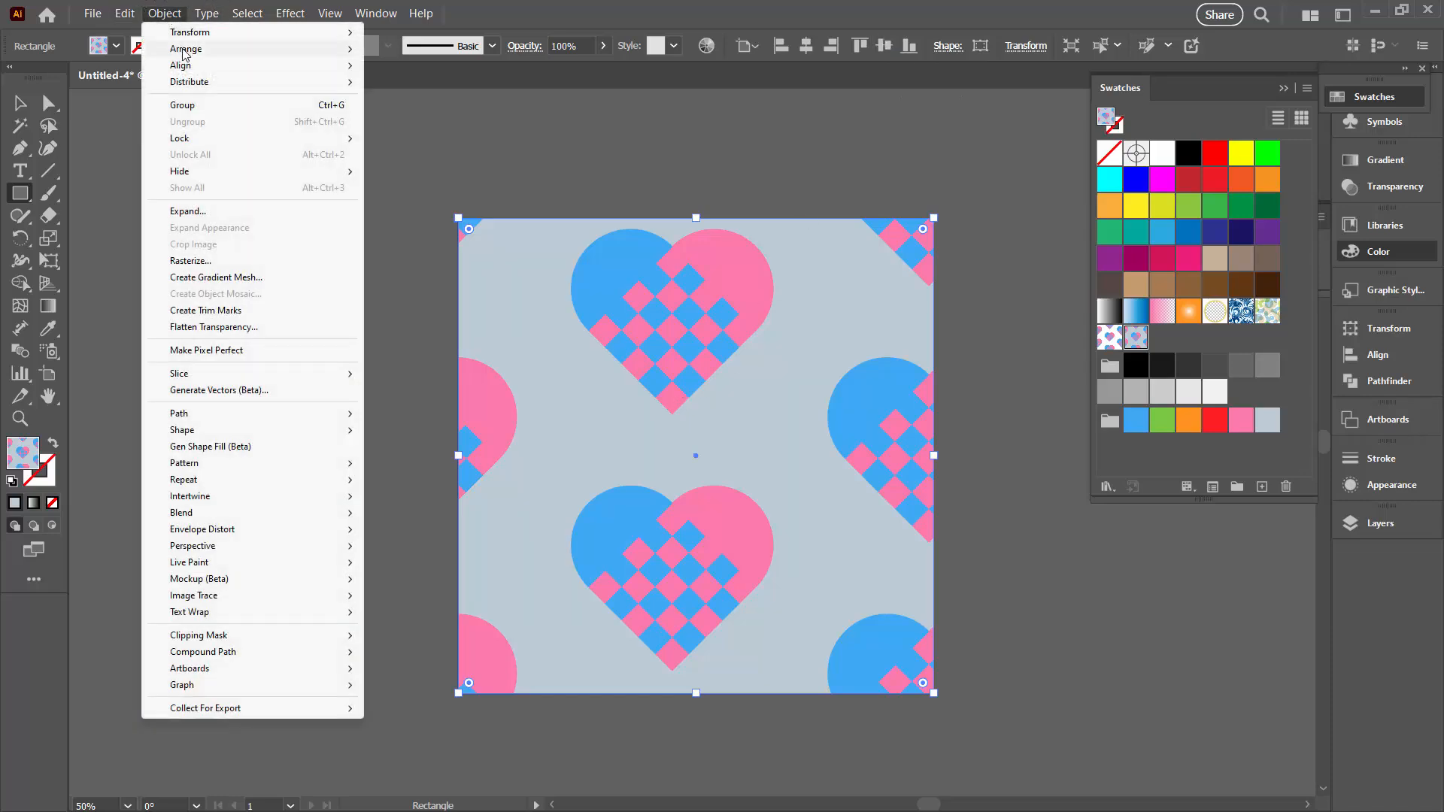
pyautogui.moveTo(189, 37)
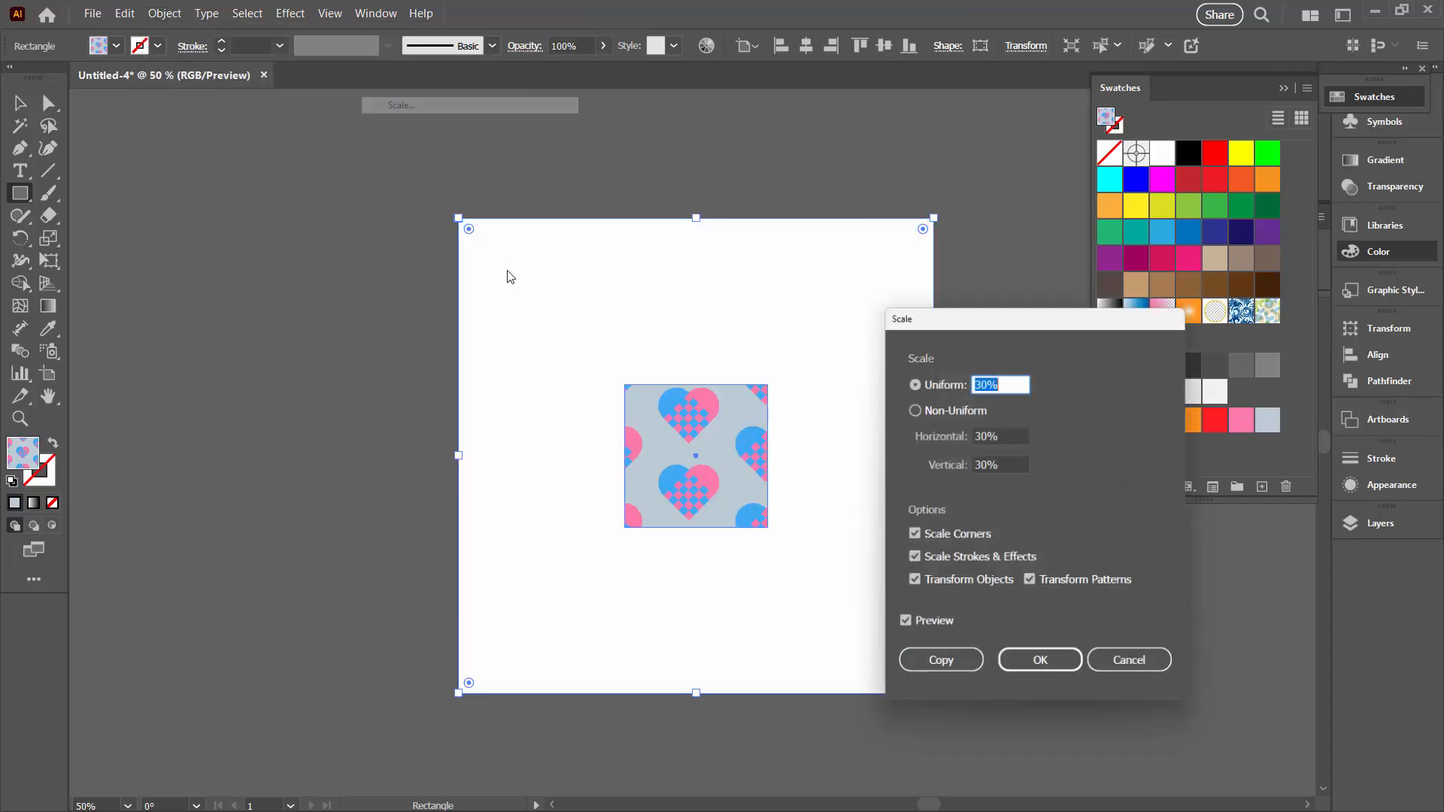
pyautogui.click(401, 105)
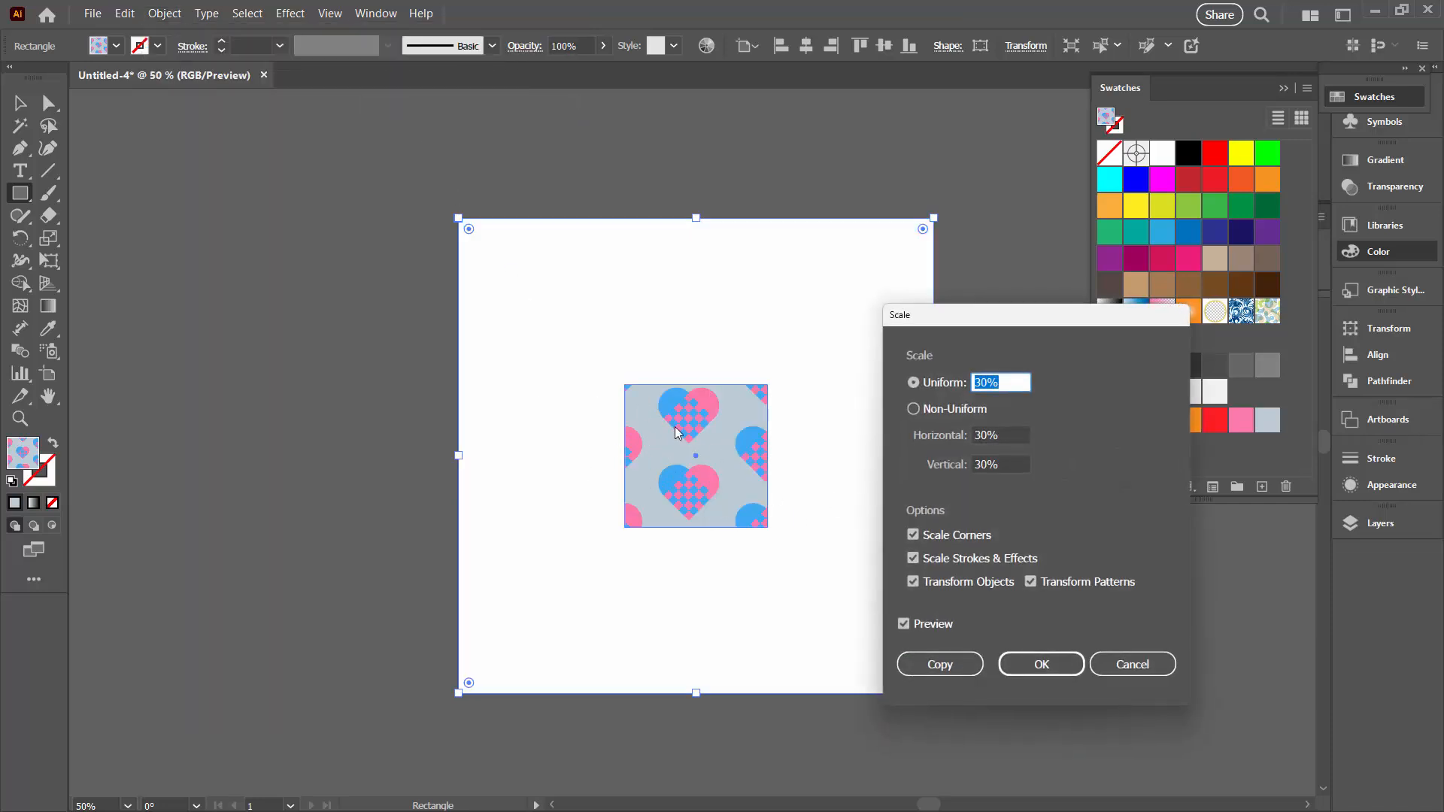
pyautogui.click(914, 583)
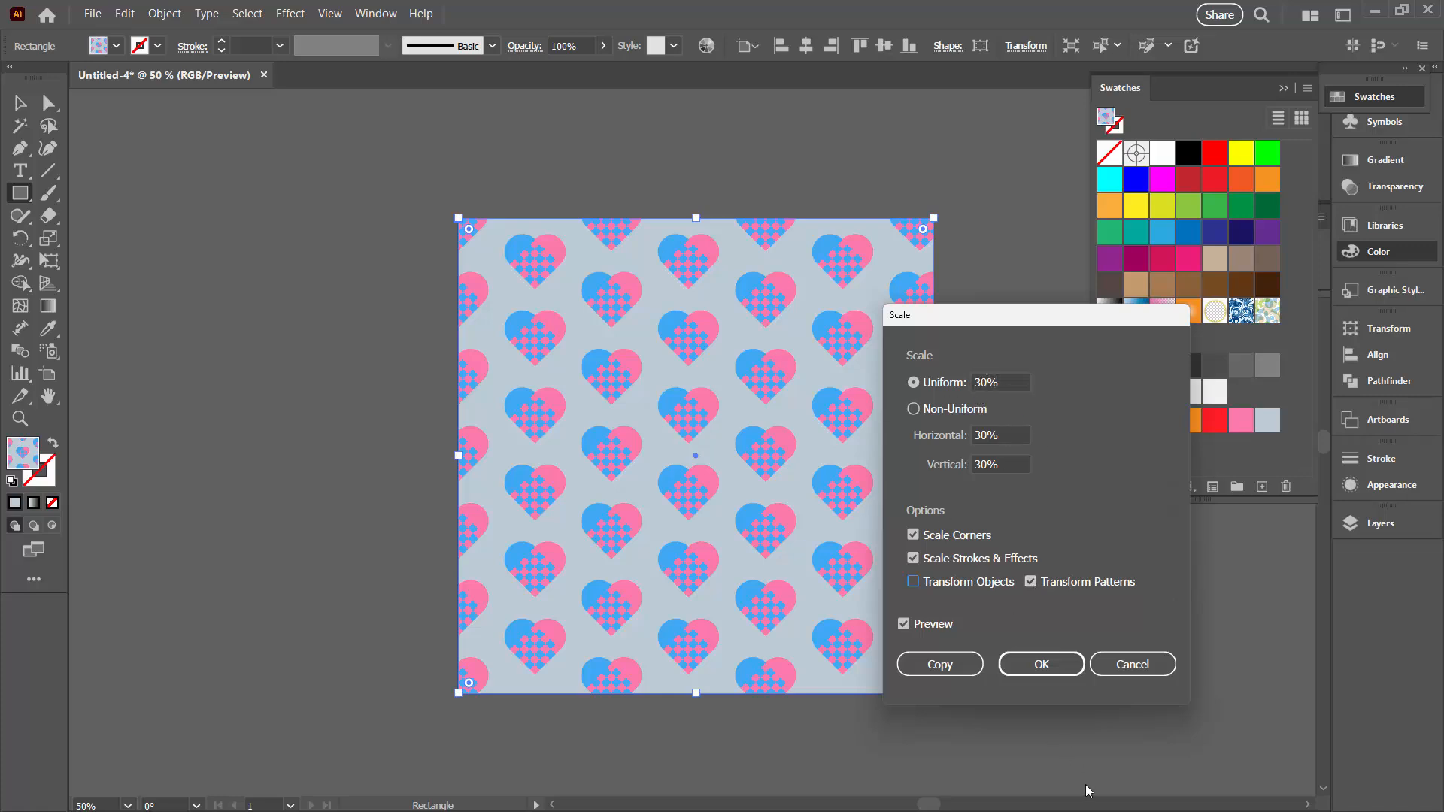
pyautogui.click(1044, 662)
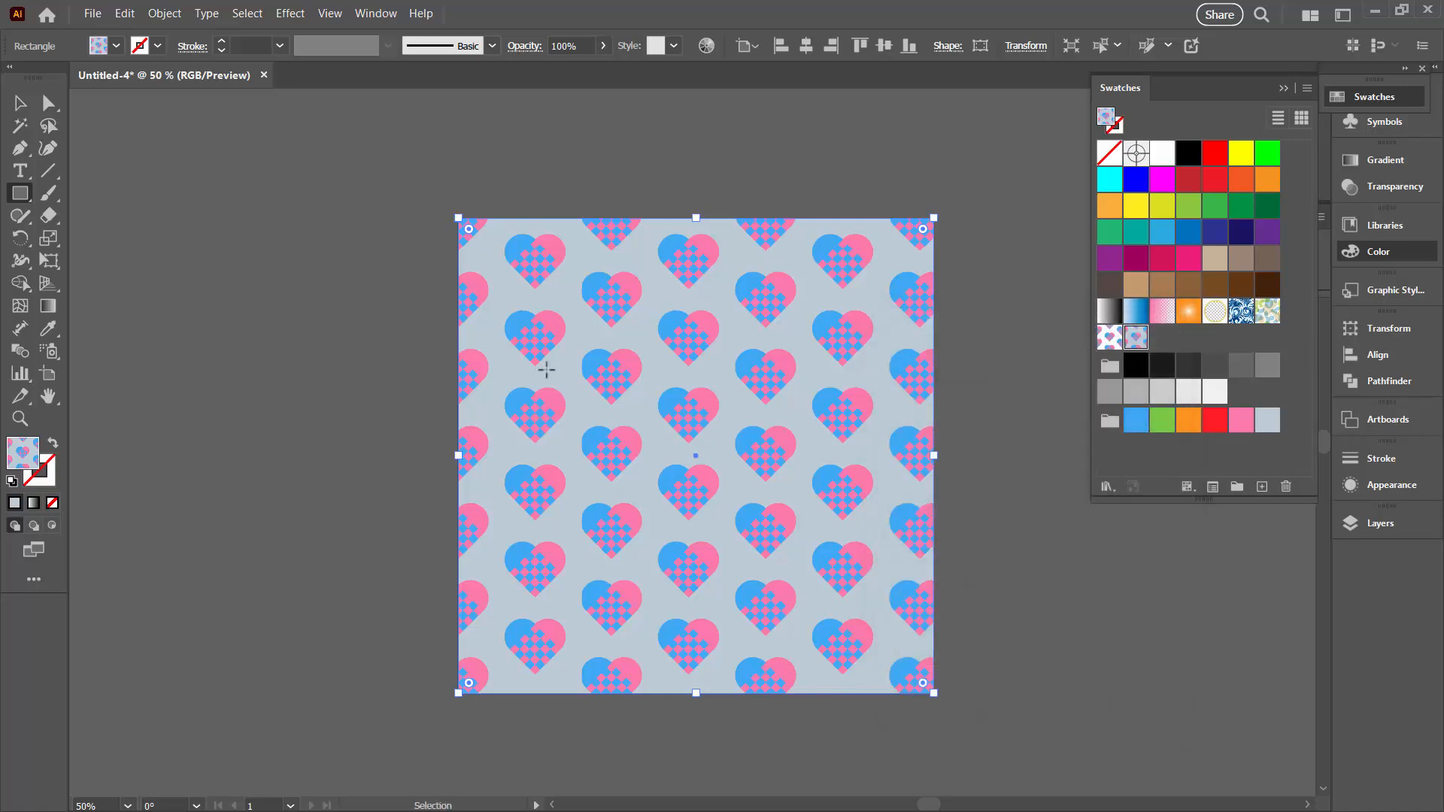
# Open the advanced Recolor Artwork options for the patterned square in Edit mode, with the dialog placed clear of the artwork.
pyautogui.hotkey('ctrl', '0')
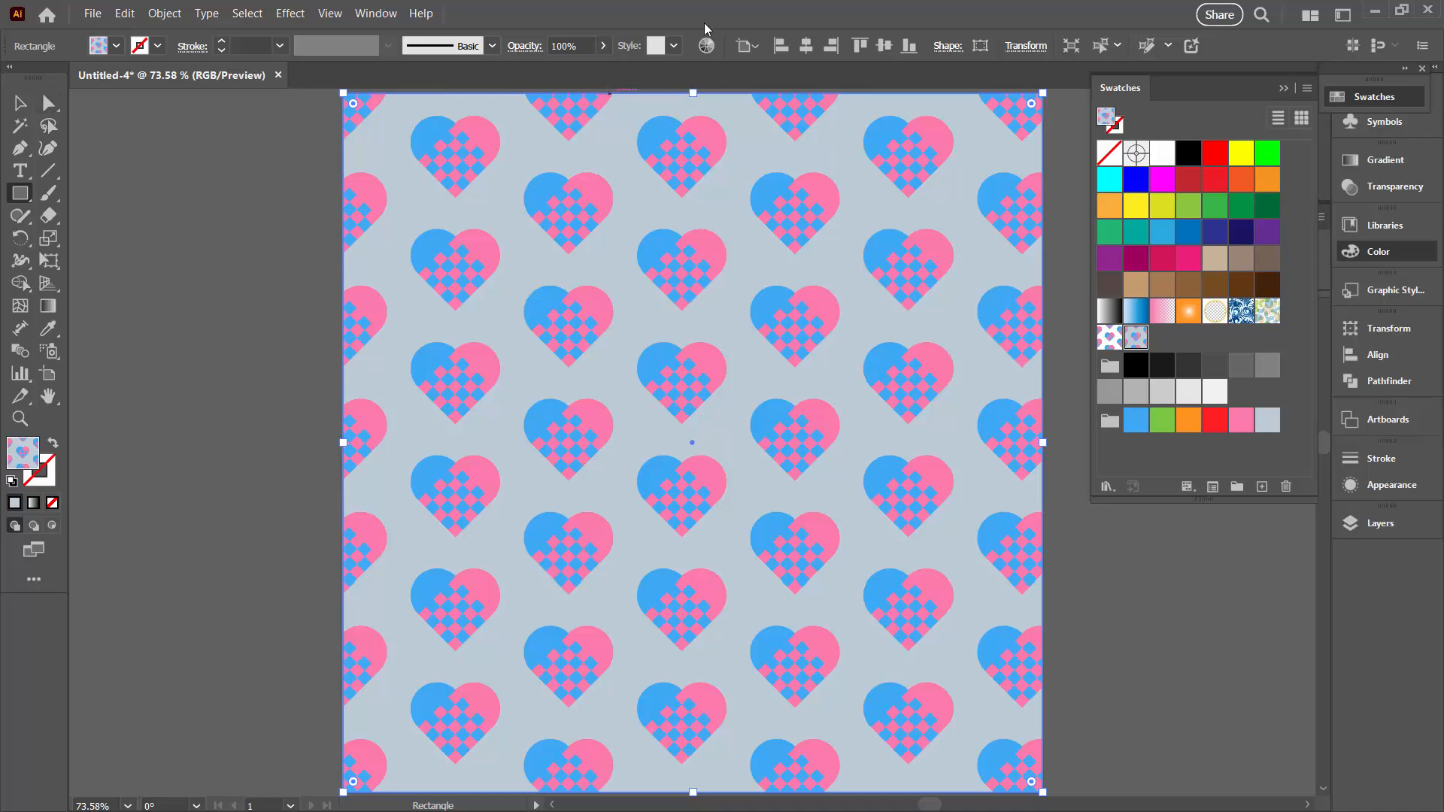
pyautogui.click(706, 46)
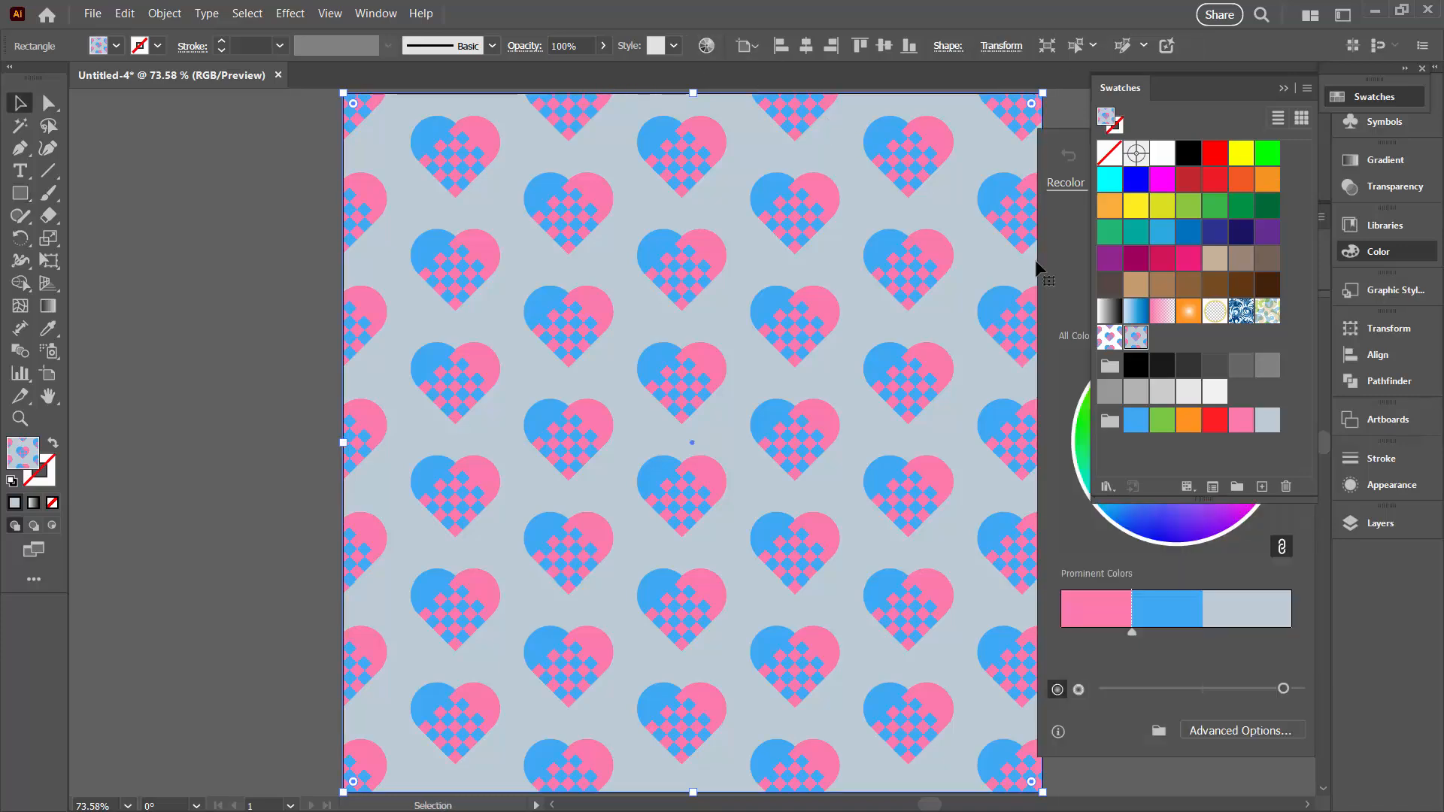
pyautogui.click(1291, 88)
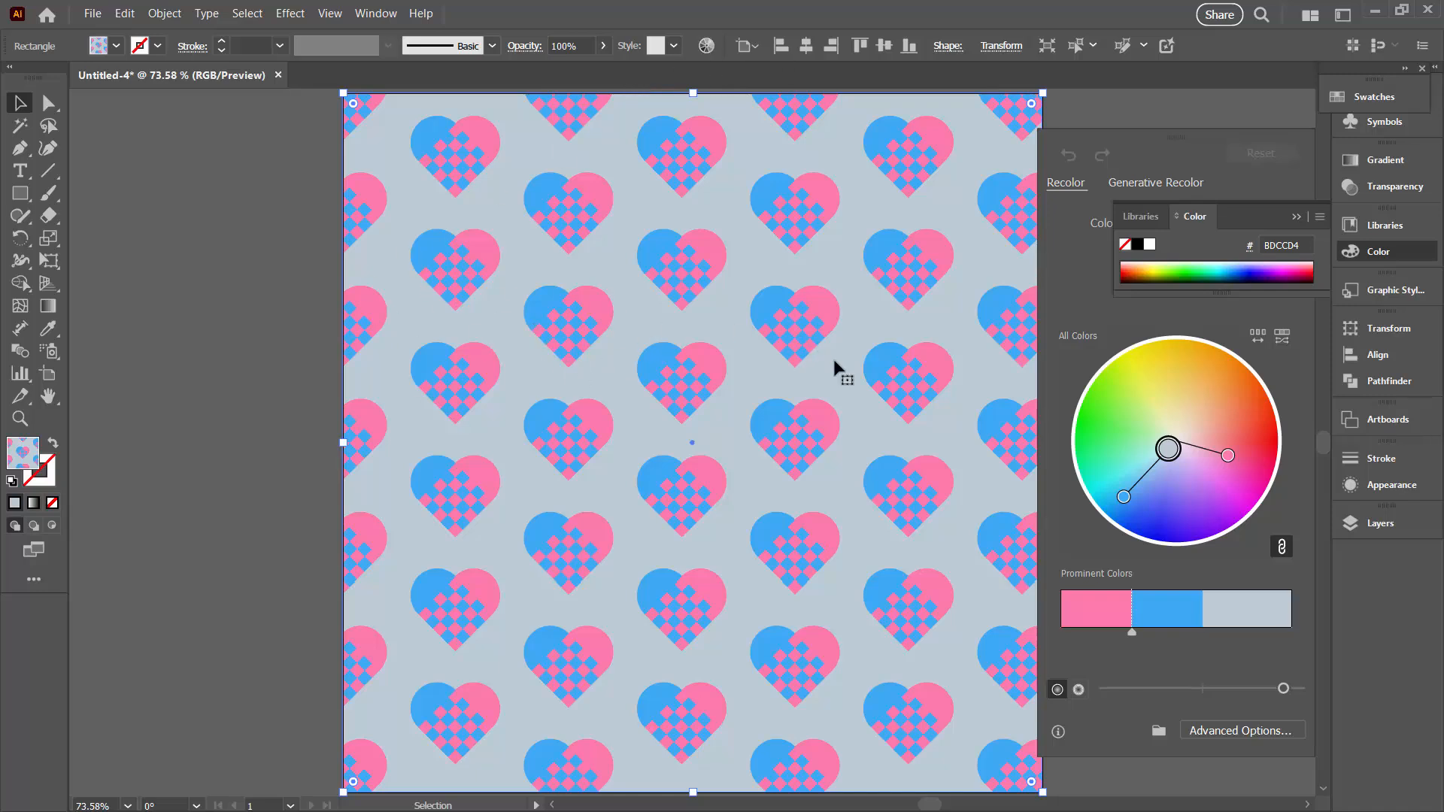
pyautogui.click(1296, 217)
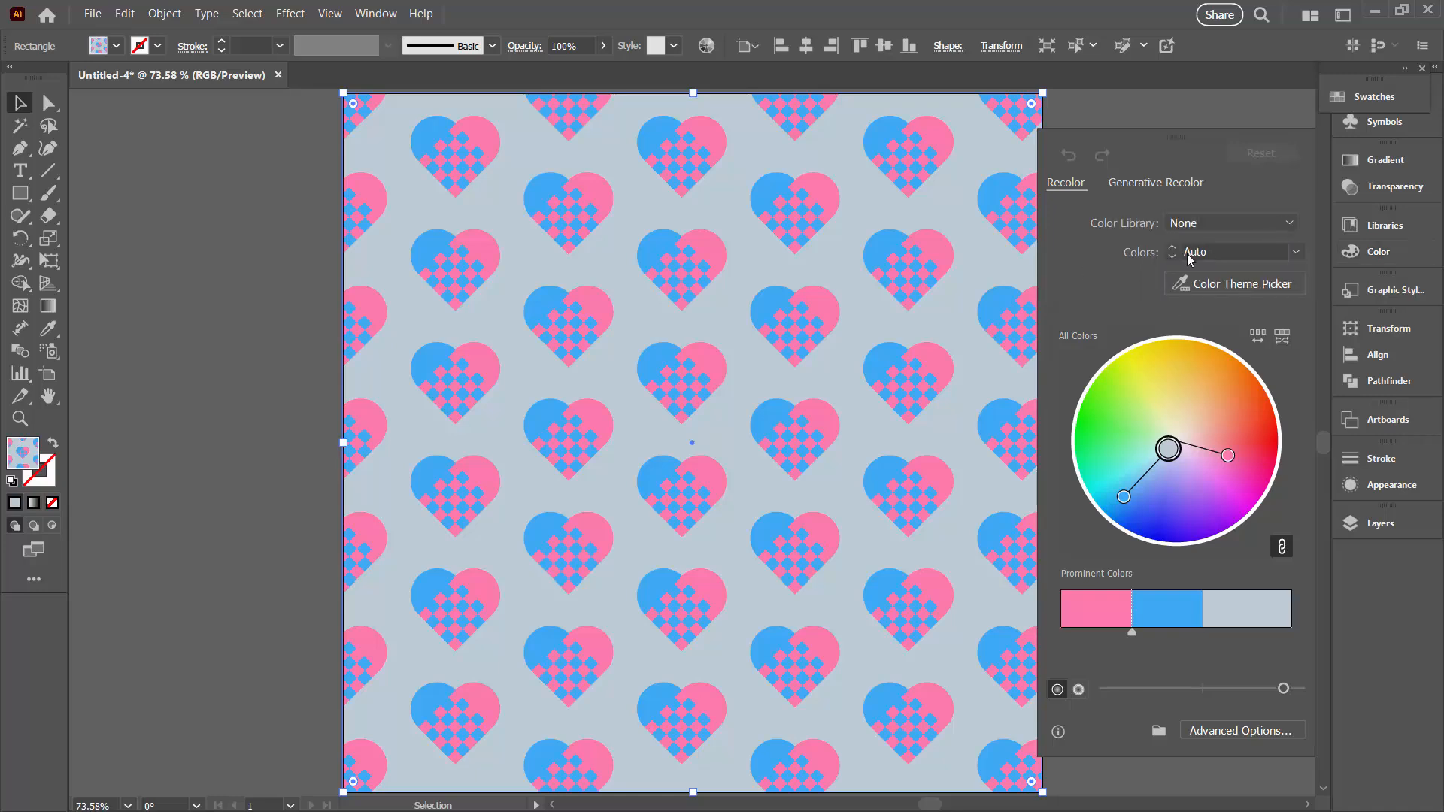
pyautogui.click(1220, 731)
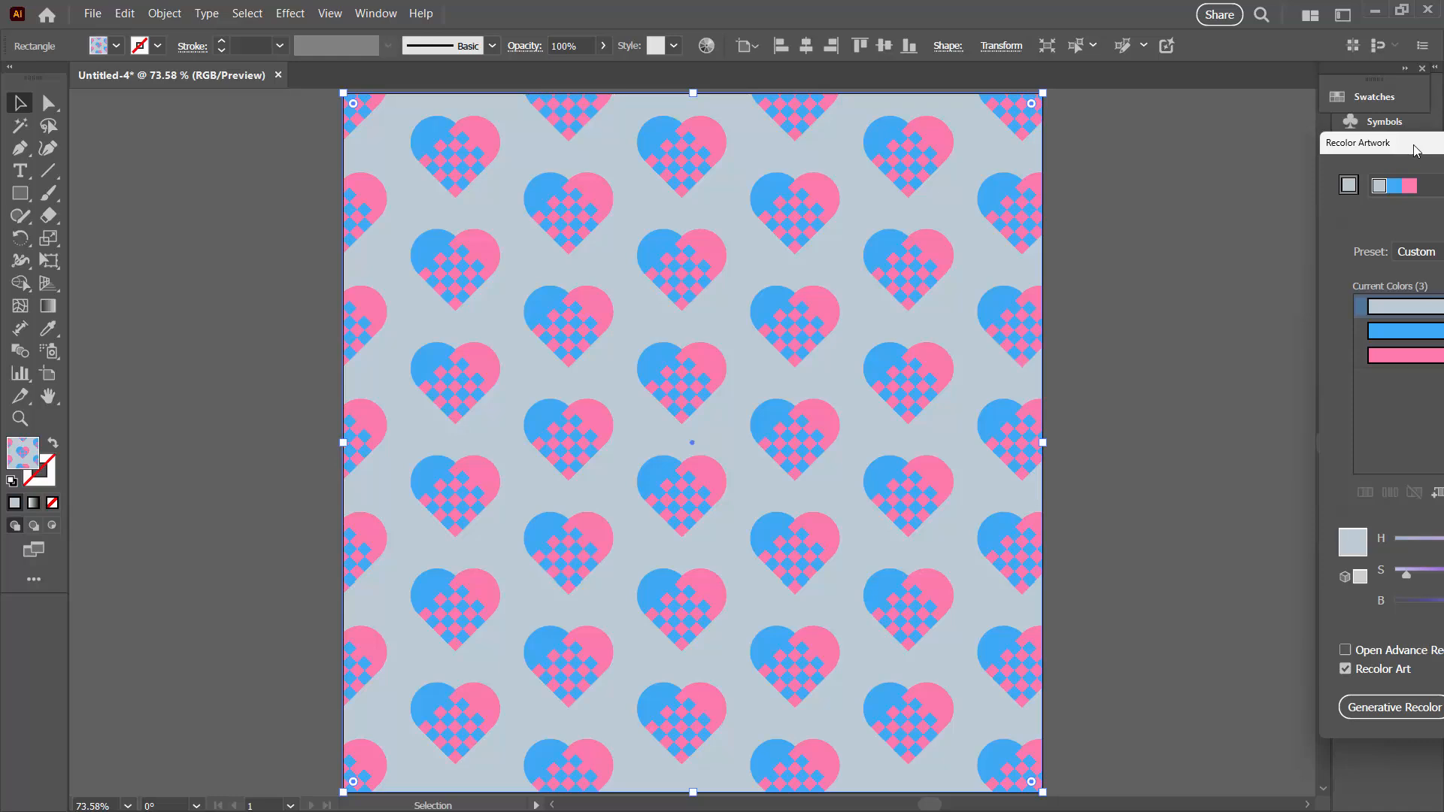
pyautogui.moveTo(1417, 151); pyautogui.dragTo(810, 144)
pyautogui.click(878, 211)
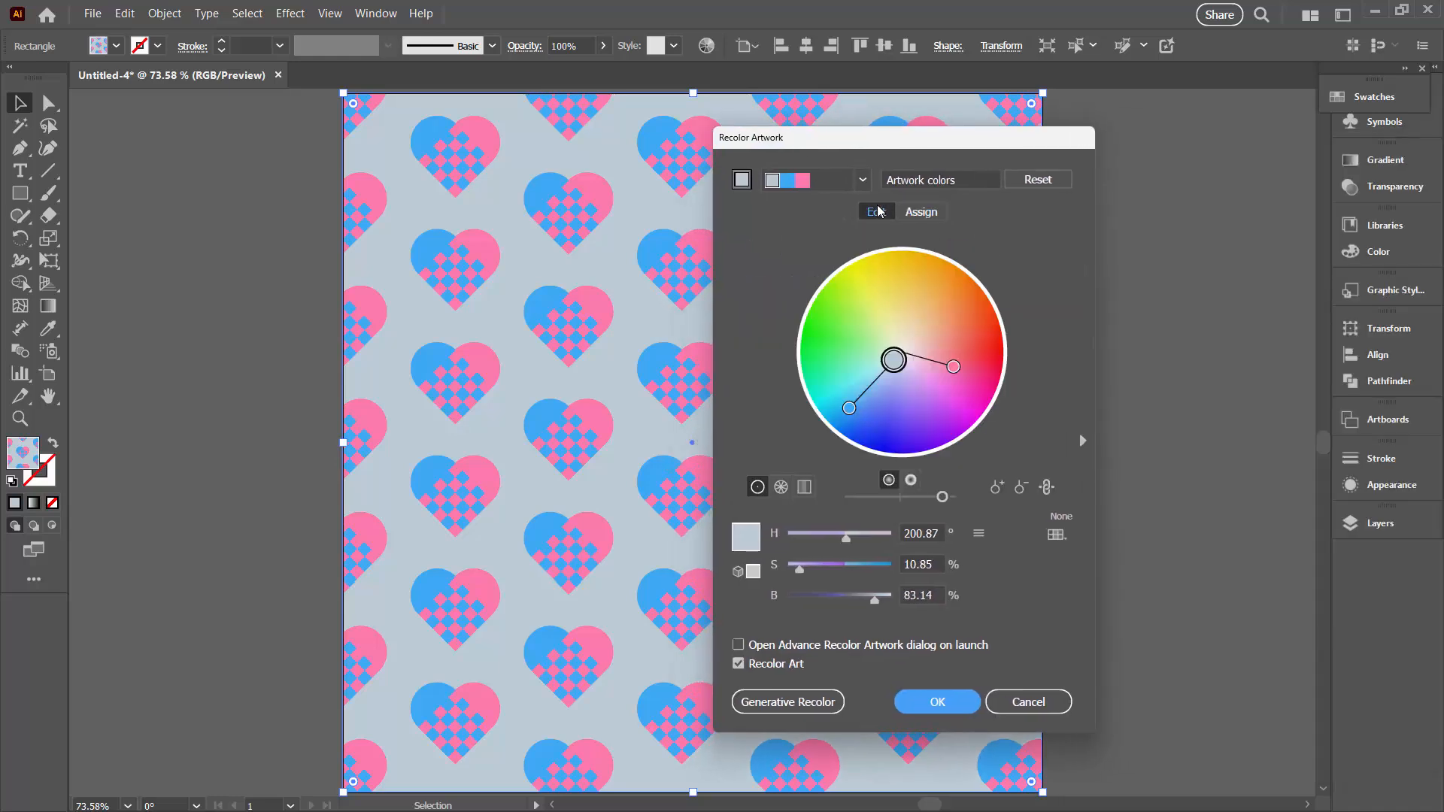
pyautogui.moveTo(835, 140); pyautogui.dragTo(1096, 149)
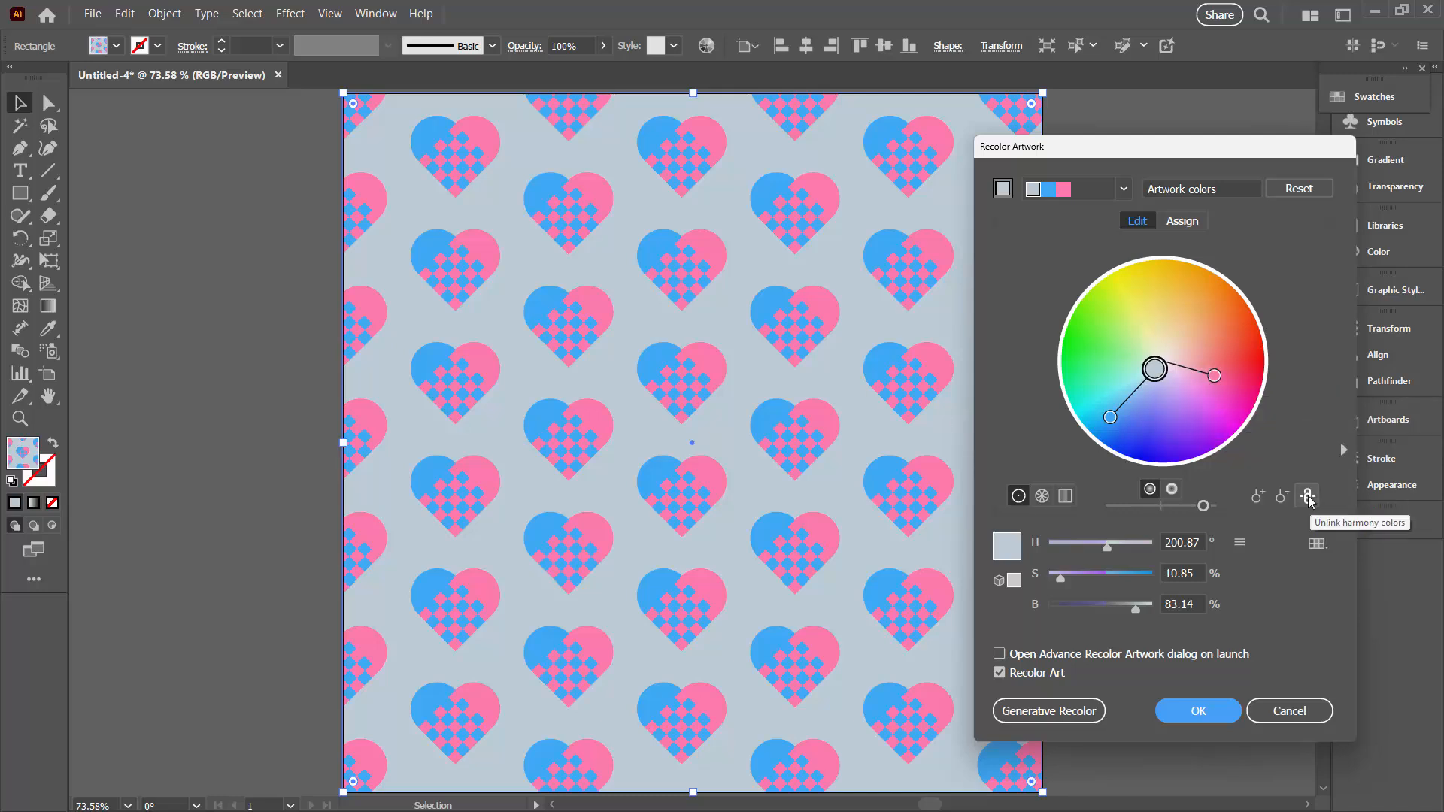
# Rotate the linked harmony colors to orange and purple, and shift the unlinked background color to a dusty pink.
pyautogui.click(1214, 375)
pyautogui.moveTo(1214, 375); pyautogui.dragTo(1201, 296)
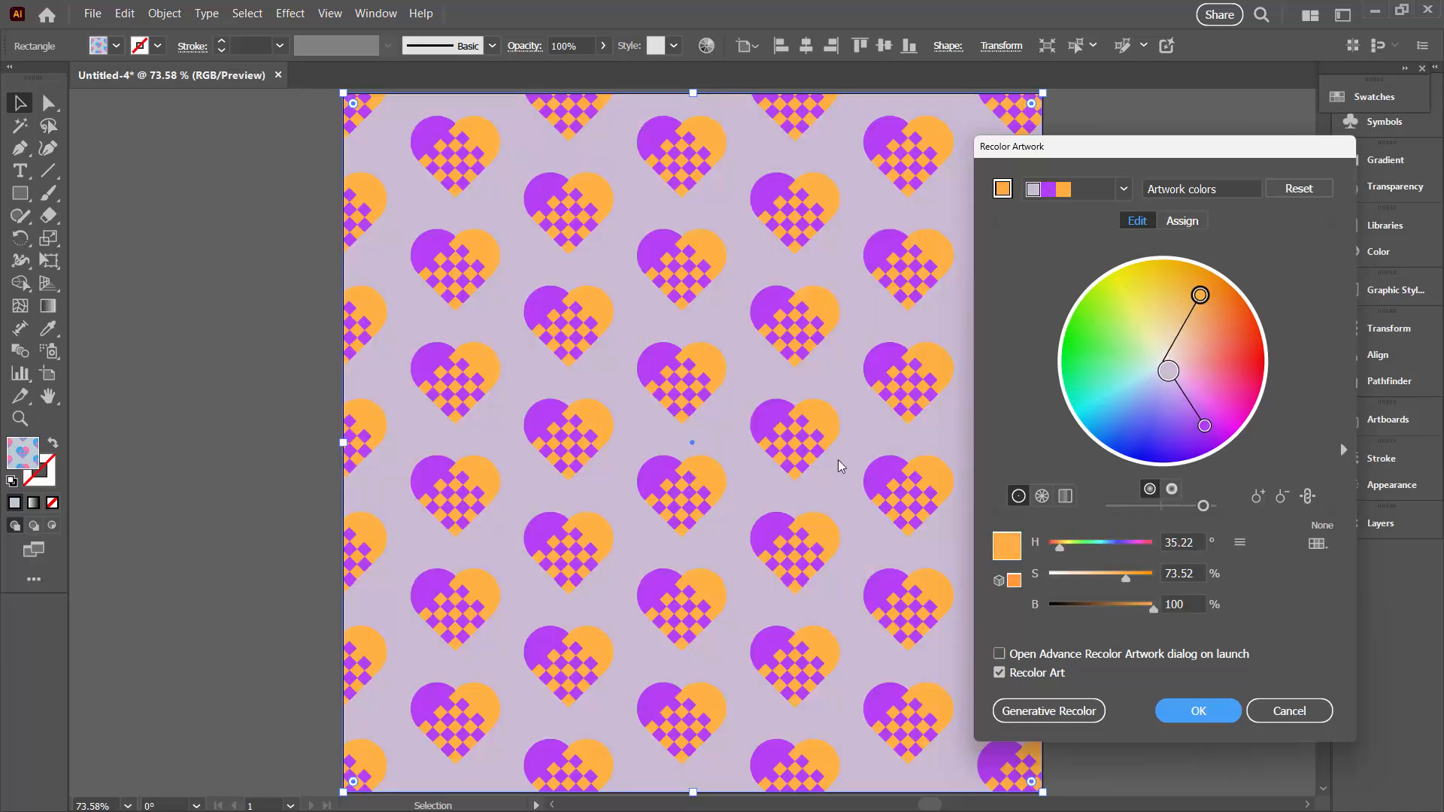
pyautogui.click(1308, 499)
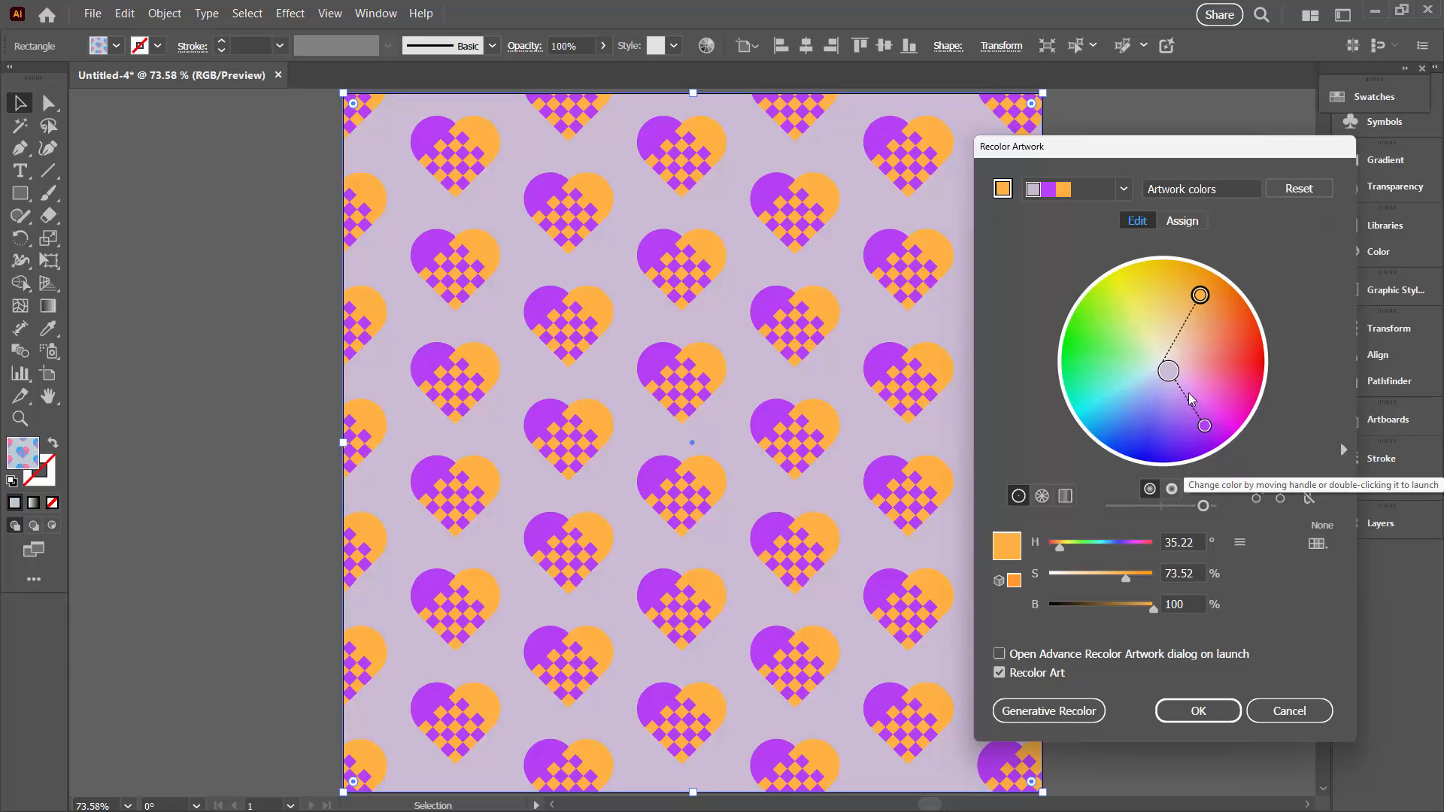
pyautogui.moveTo(1168, 371)
pyautogui.mouseDown()
pyautogui.moveTo(1215, 369)
pyautogui.moveTo(1182, 385)
pyautogui.moveTo(1174, 368)
pyautogui.mouseUp()
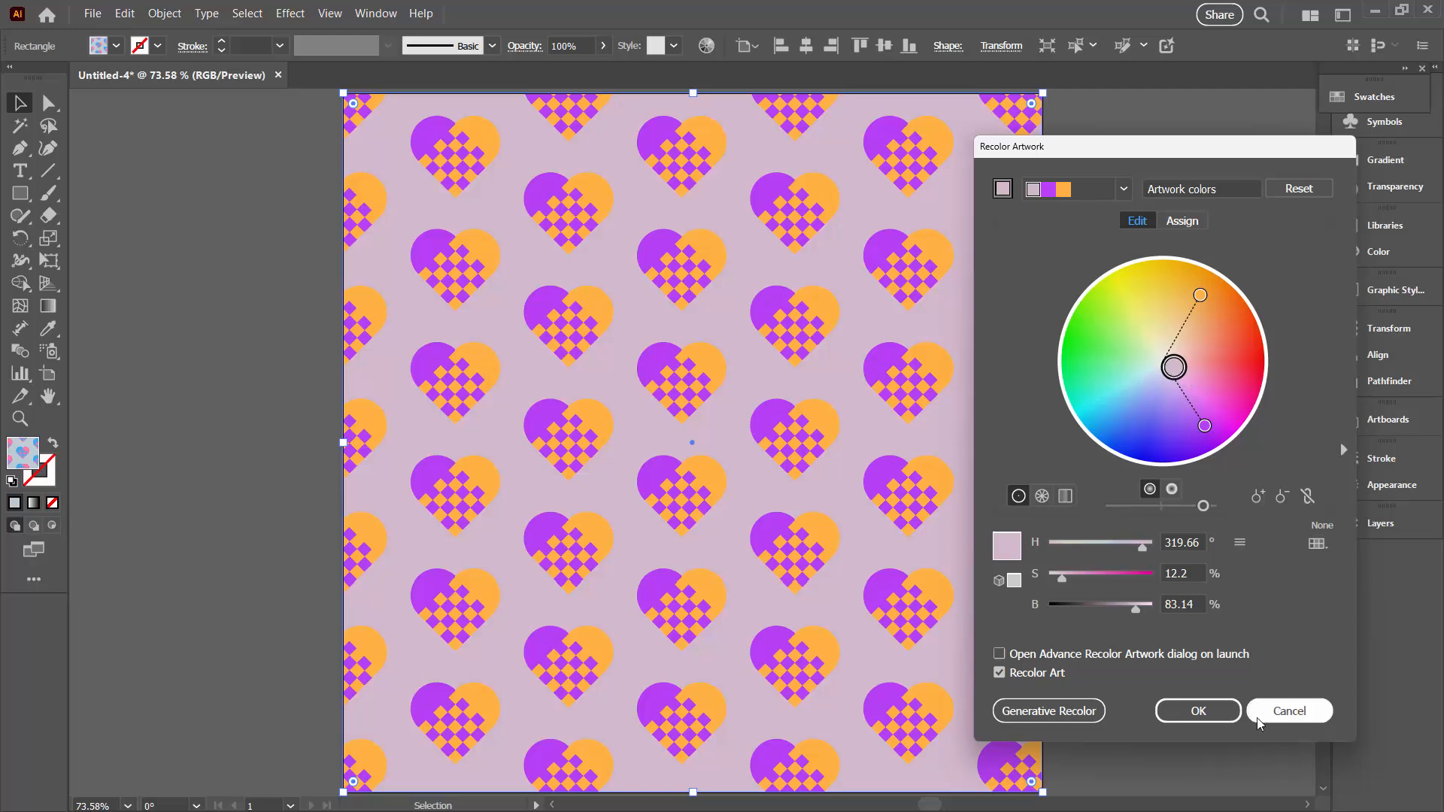
pyautogui.click(1199, 712)
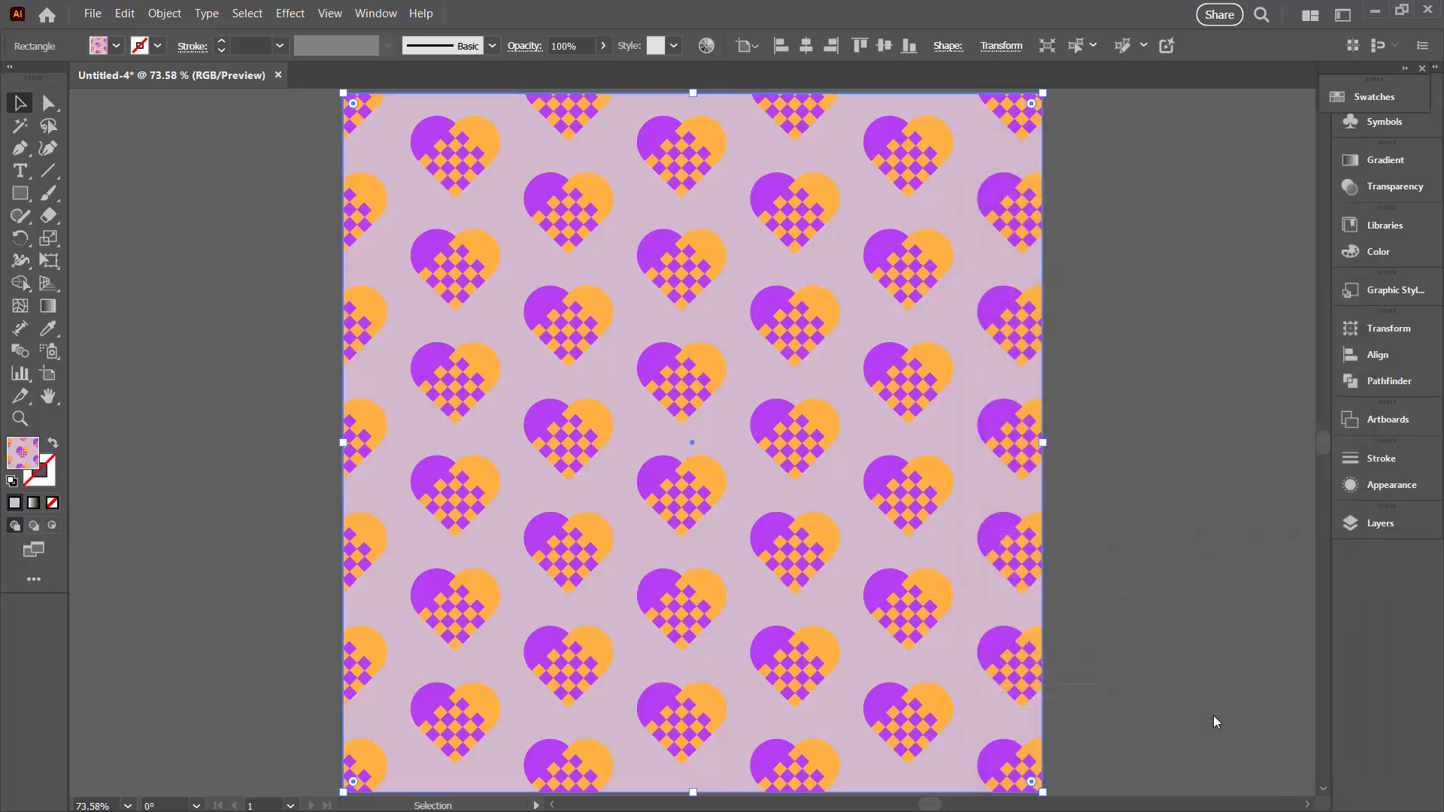
# Fill the square with the original heart pattern without a background, and try moving it partly off the artboard to check its transparency.
pyautogui.click(1363, 96)
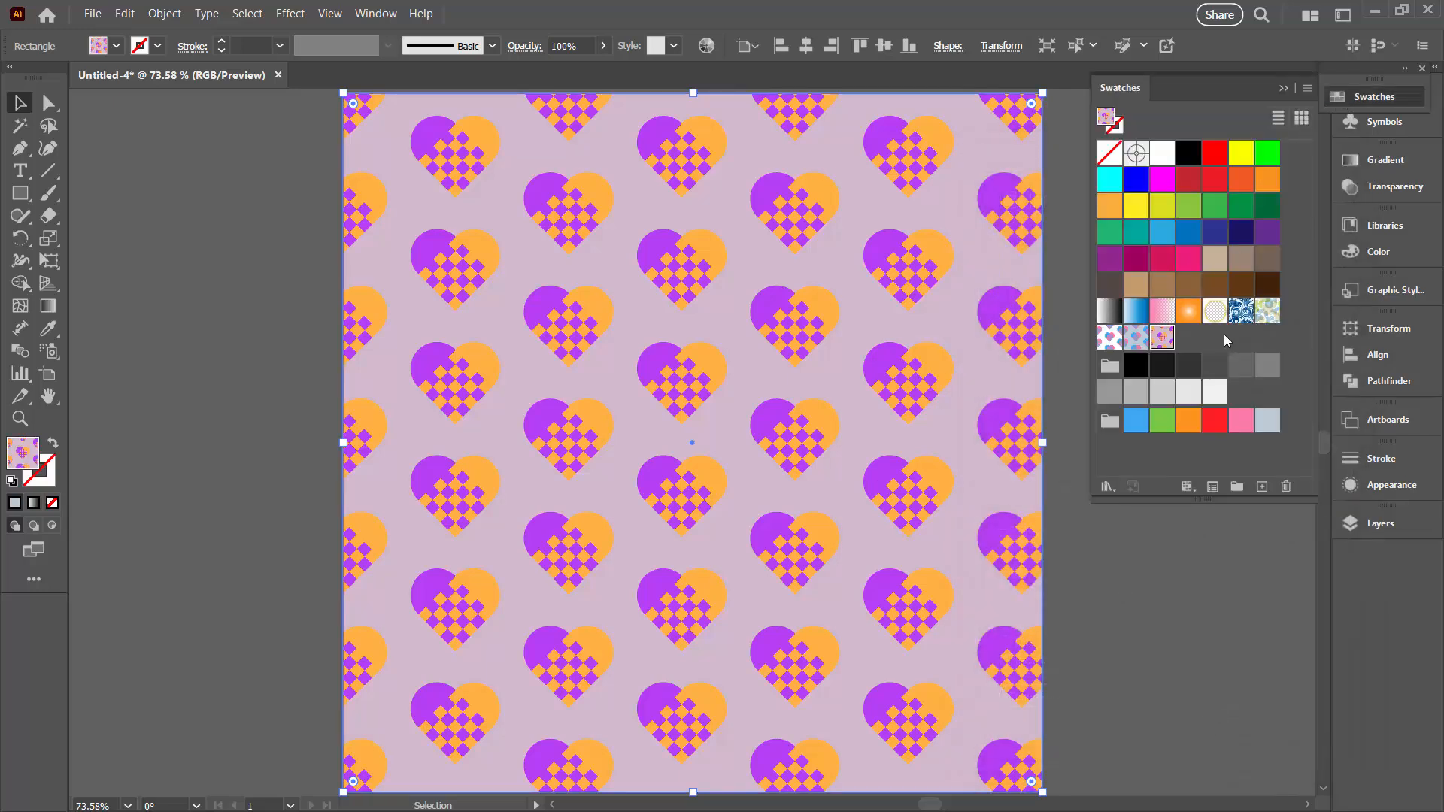
pyautogui.click(1111, 340)
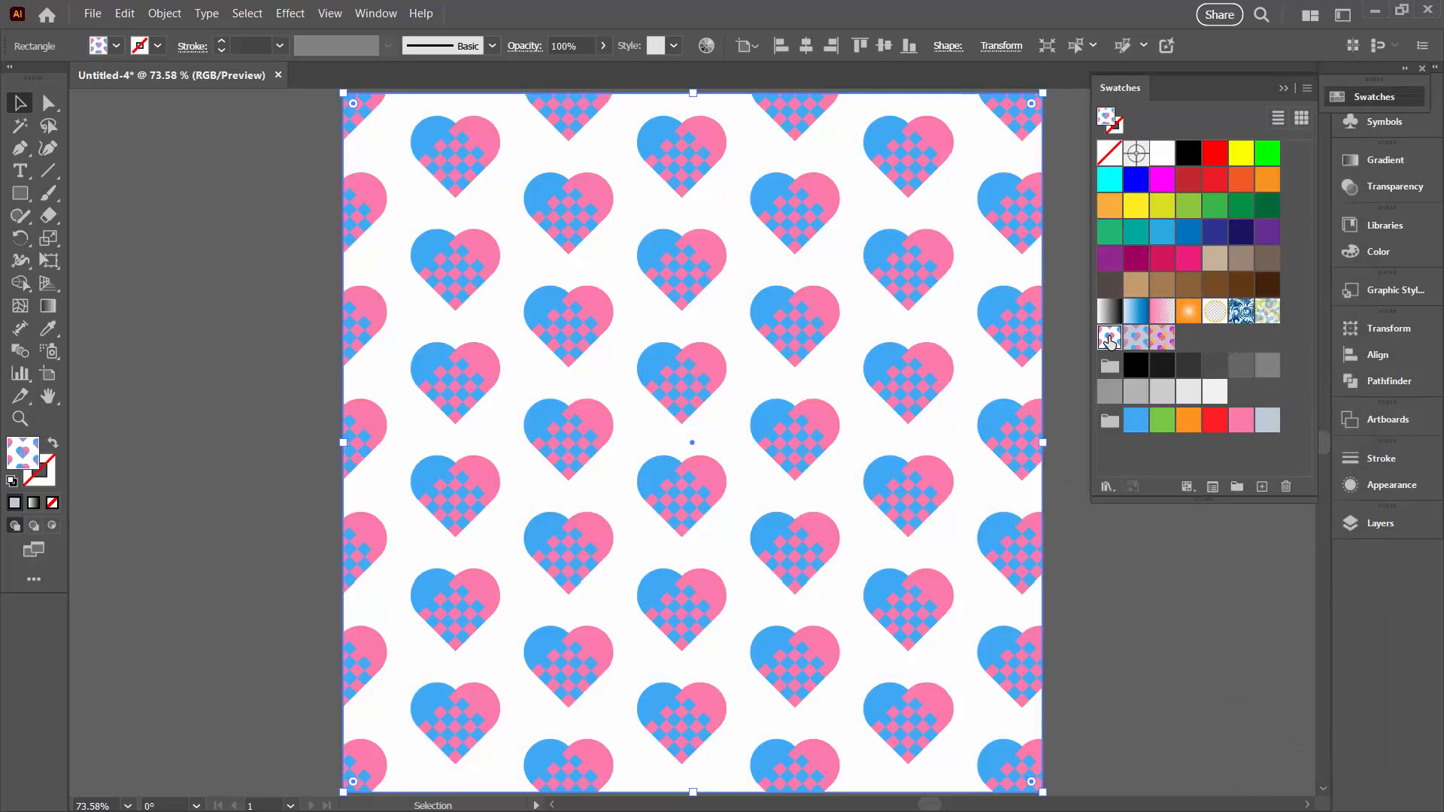
pyautogui.moveTo(689, 332); pyautogui.dragTo(499, 313)
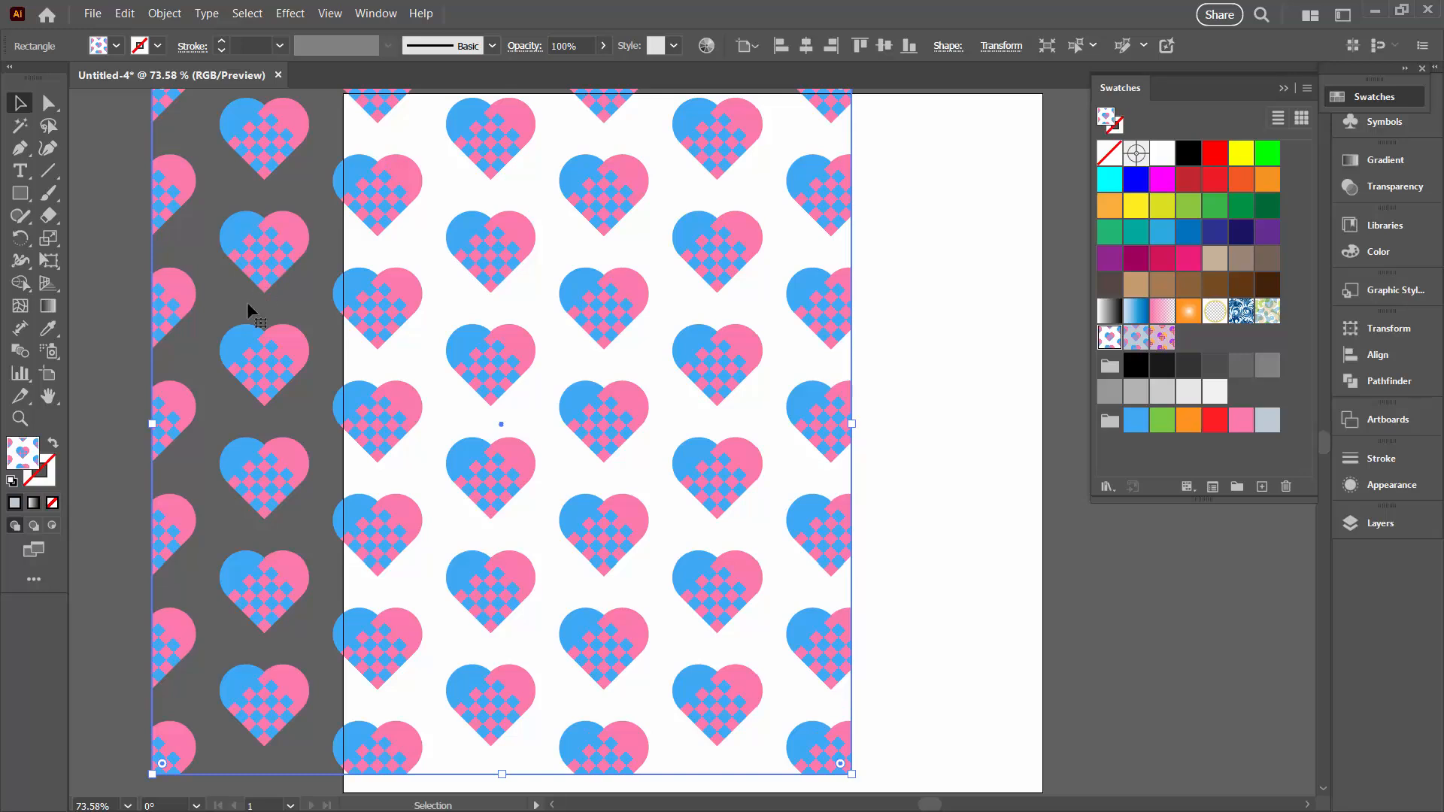
pyautogui.hotkey('ctrl', 'z')
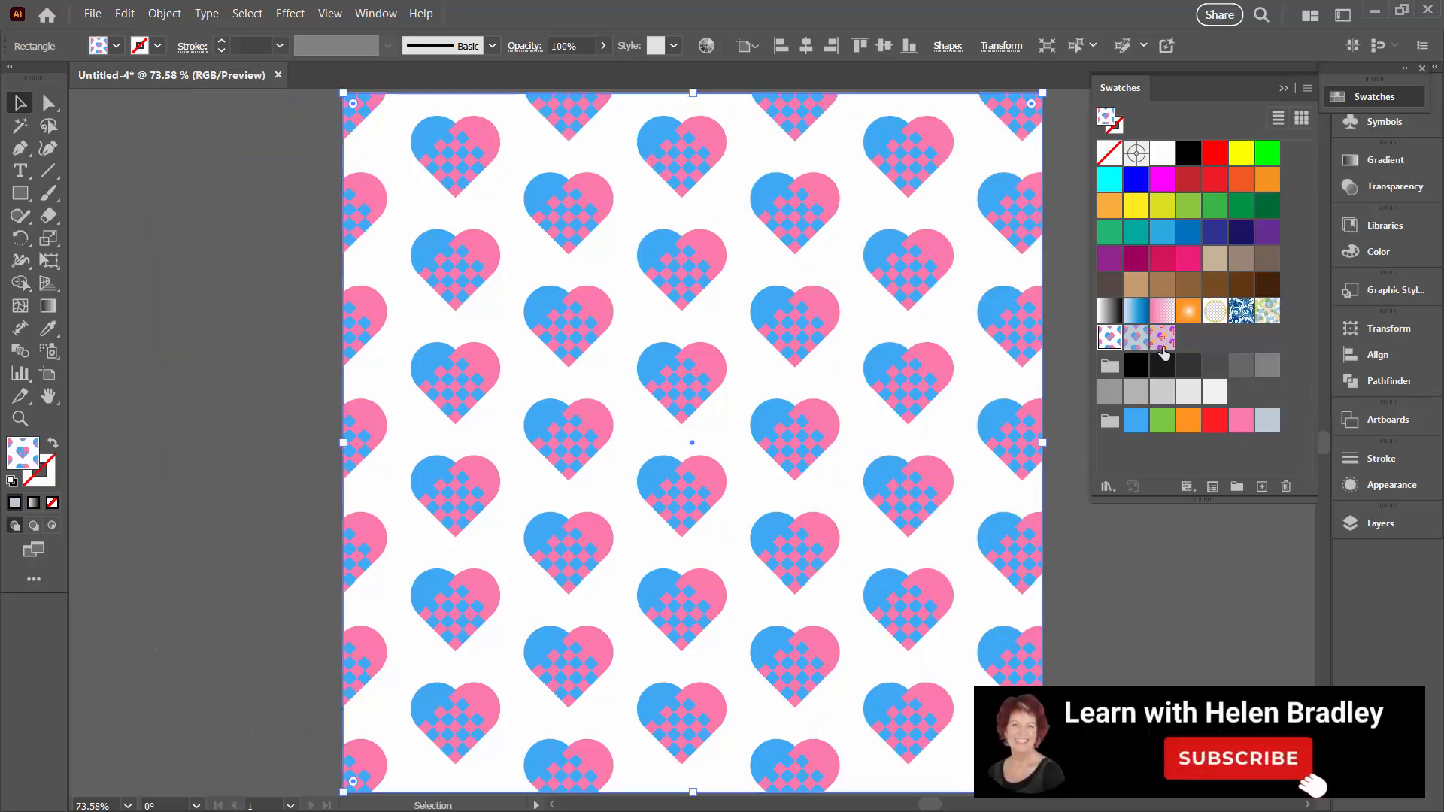
# Apply the gray-blue background pattern and the recolored orange and purple pattern to the square in turn, and deselect it.
pyautogui.click(1136, 338)
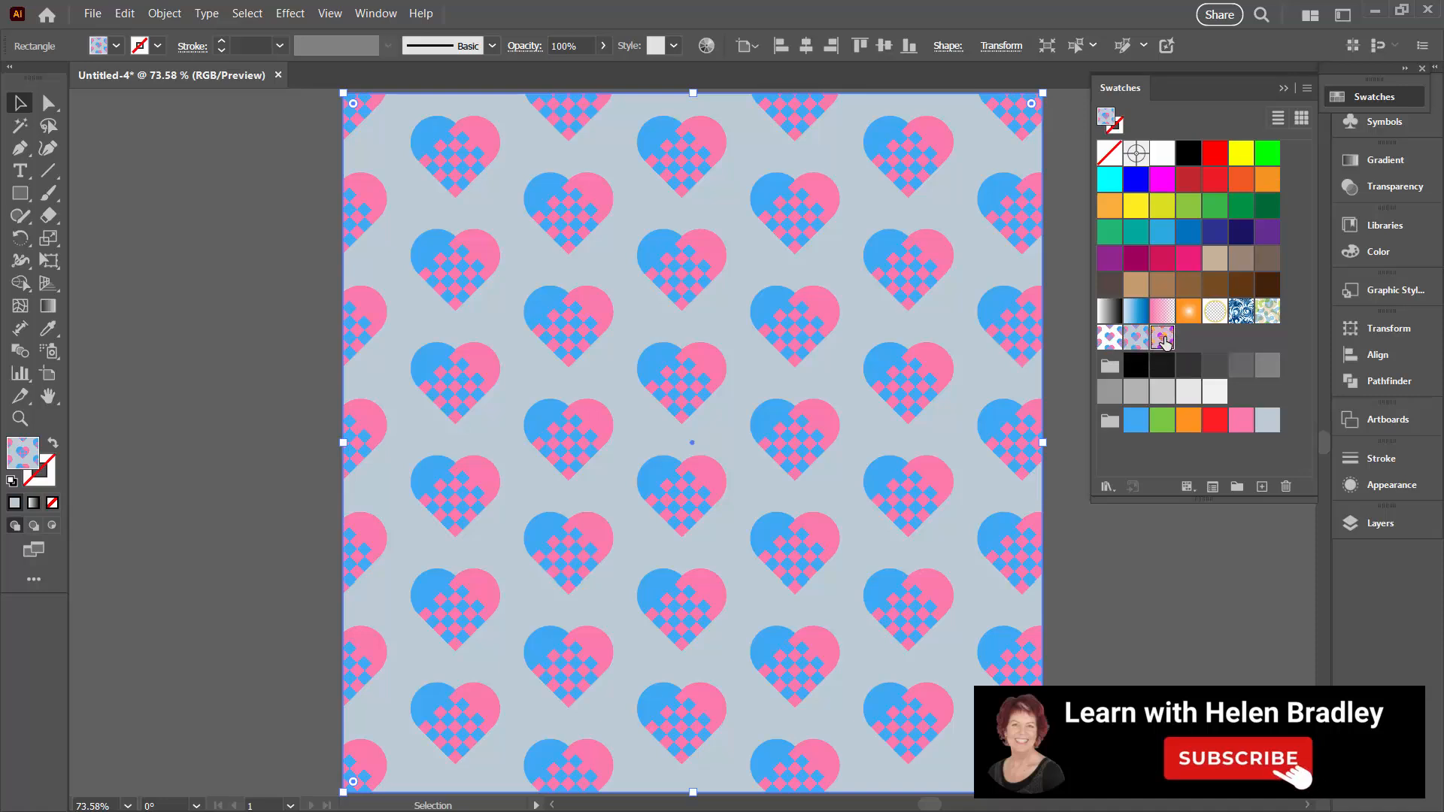
pyautogui.click(1162, 338)
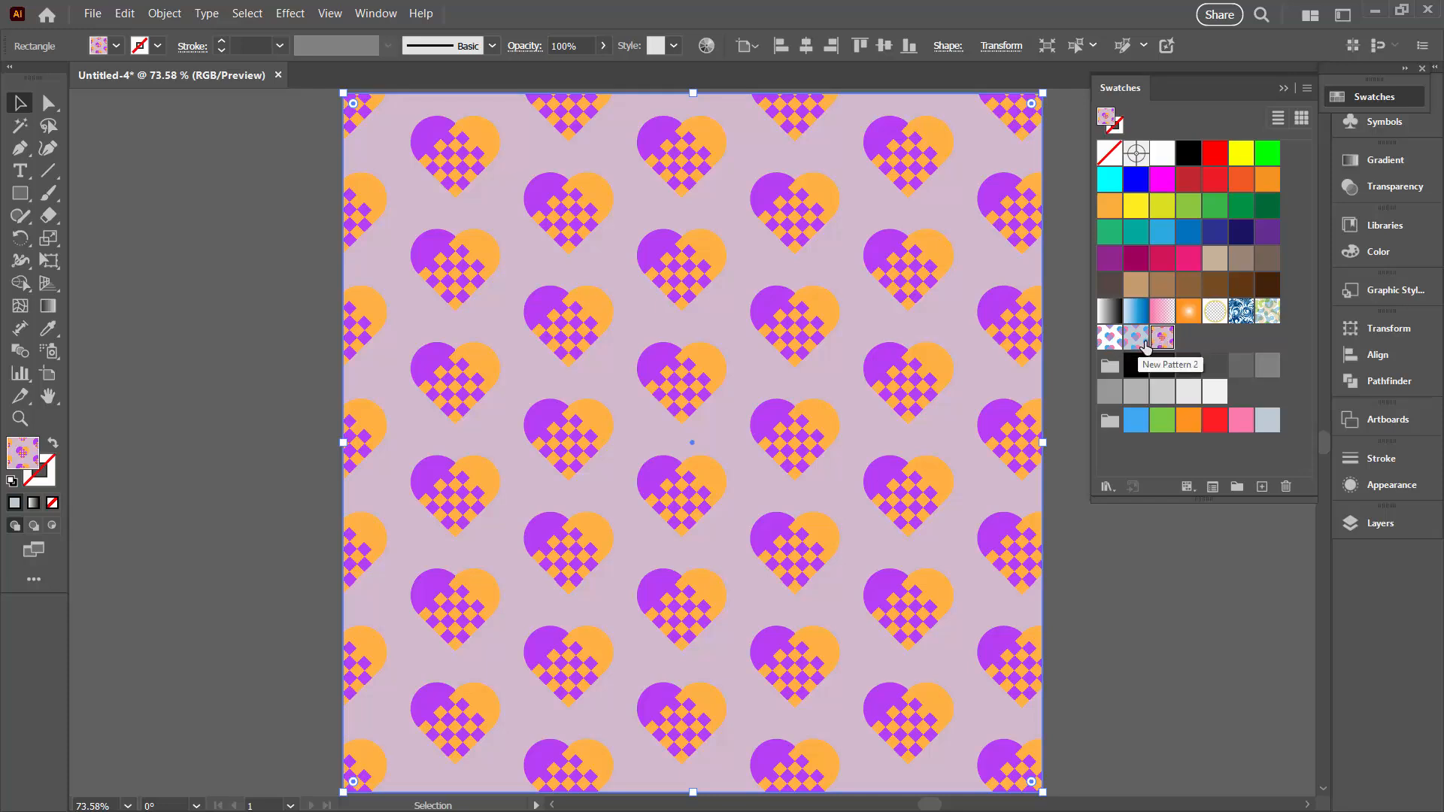
pyautogui.click(1168, 296)
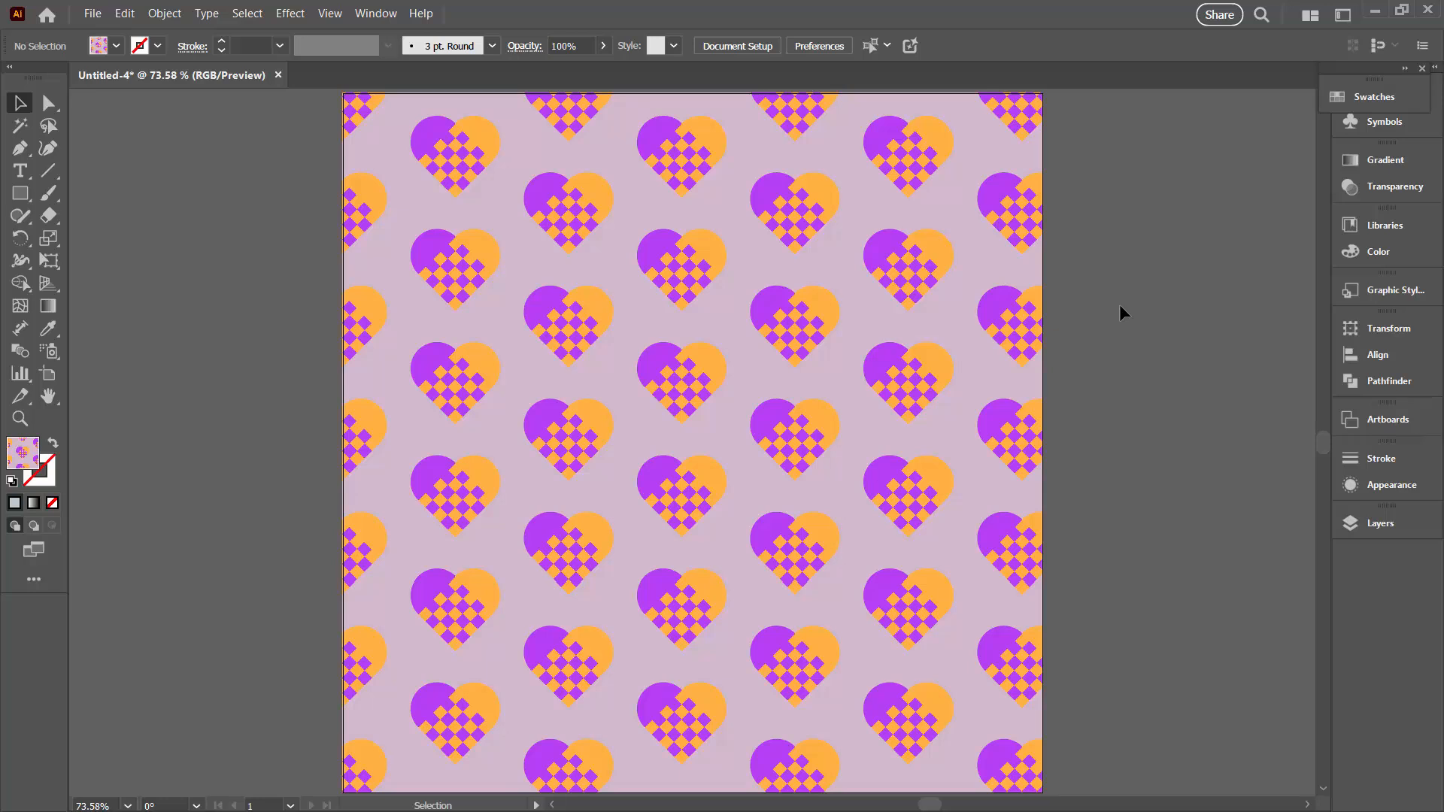